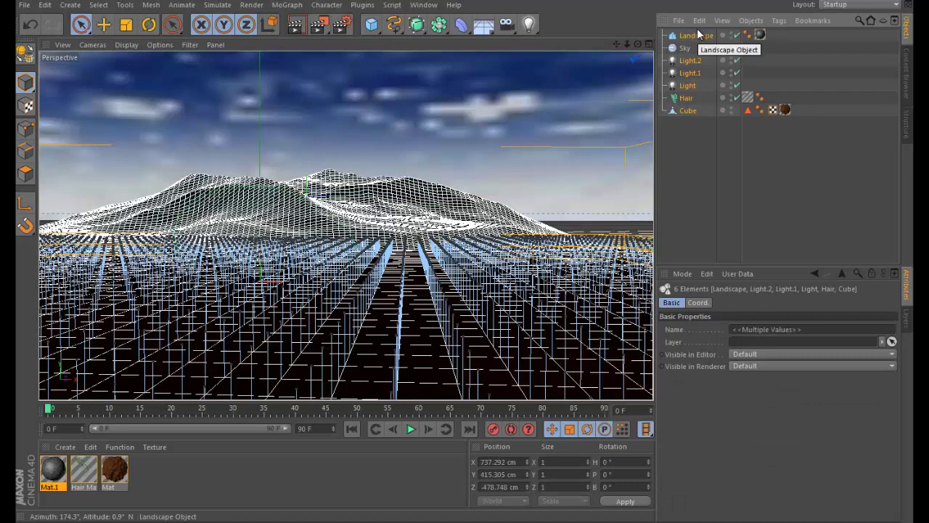
# Clear the scene by deleting all objects, including the sky, and all three materials.
pyautogui.press('Delete')
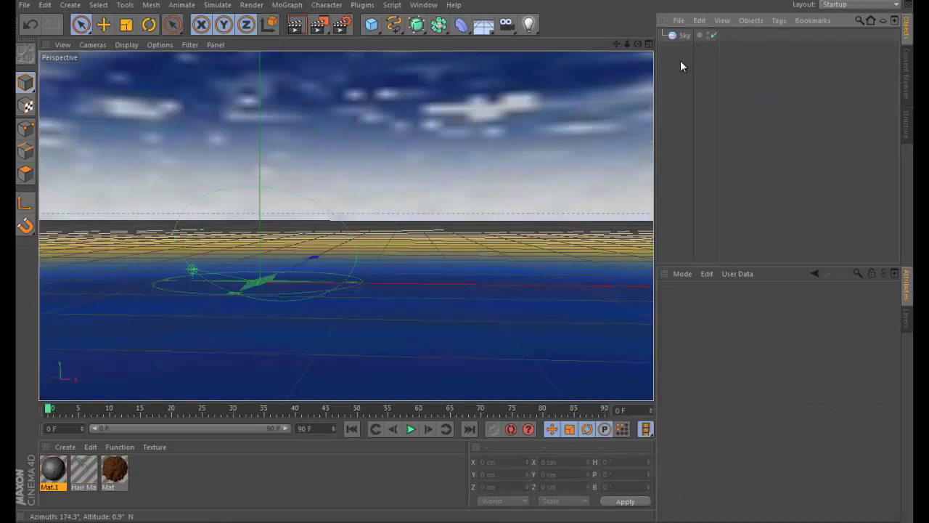
pyautogui.click(682, 35)
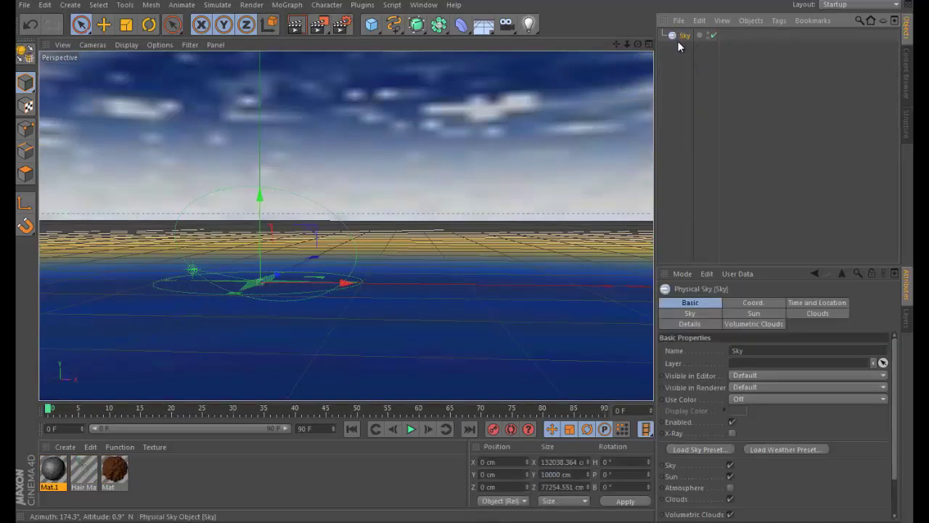
pyautogui.press('Delete')
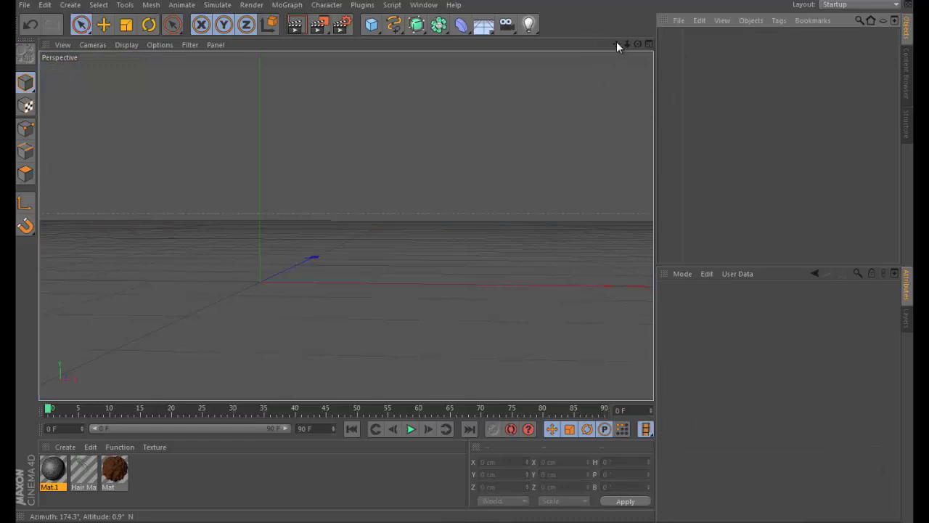
pyautogui.moveTo(616, 44)
pyautogui.mouseDown()
pyautogui.moveTo(463, 257)
pyautogui.moveTo(580, 70)
pyautogui.mouseUp()
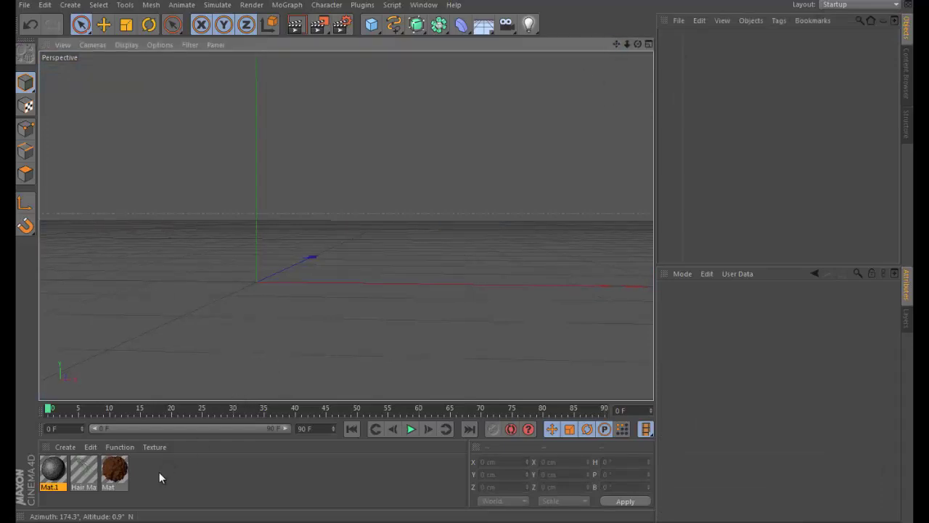
pyautogui.moveTo(159, 472); pyautogui.dragTo(24, 469)
pyautogui.press('Delete')
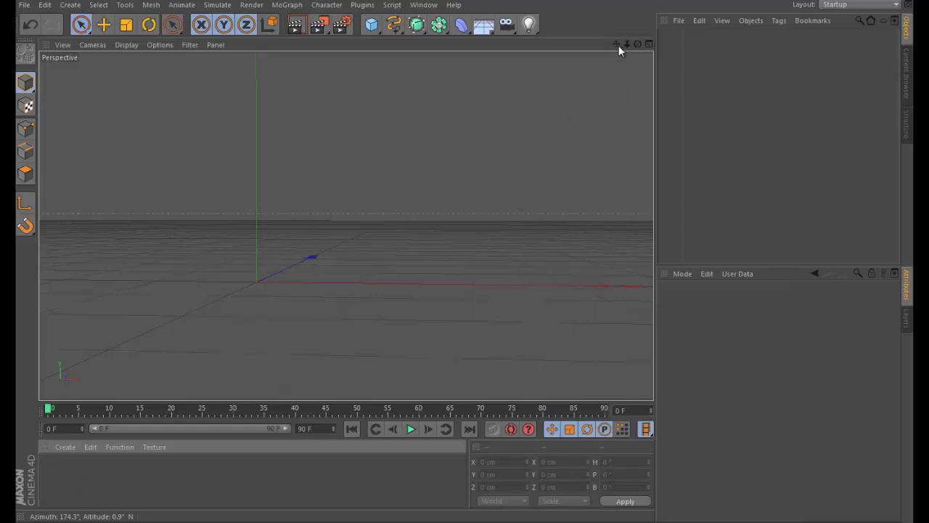
# Add a cube primitive to the empty scene.
pyautogui.moveTo(618, 45); pyautogui.dragTo(560, 89)
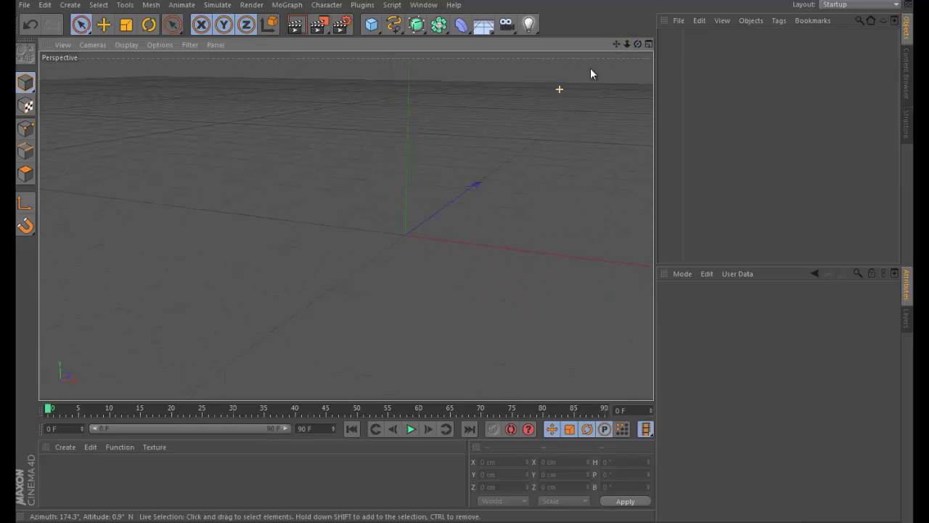
pyautogui.moveTo(618, 45); pyautogui.dragTo(549, 147)
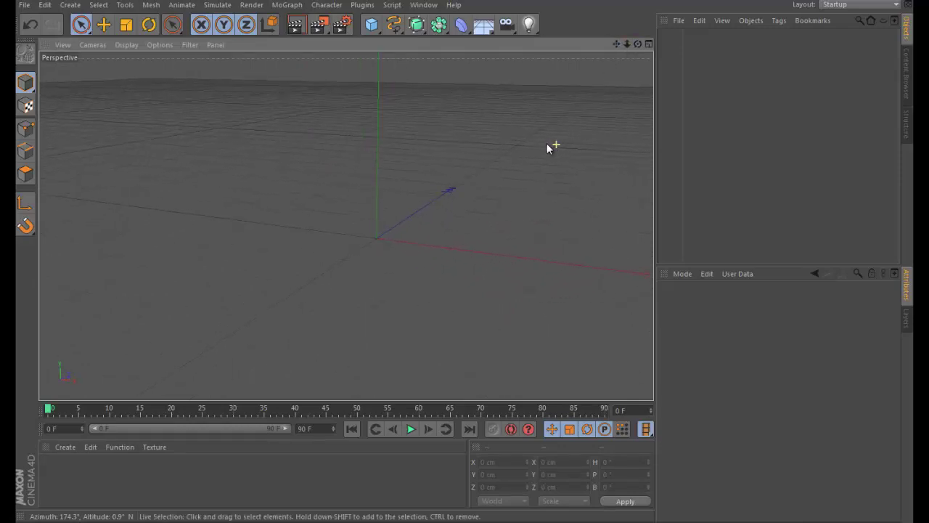
pyautogui.moveTo(618, 45); pyautogui.dragTo(475, 159)
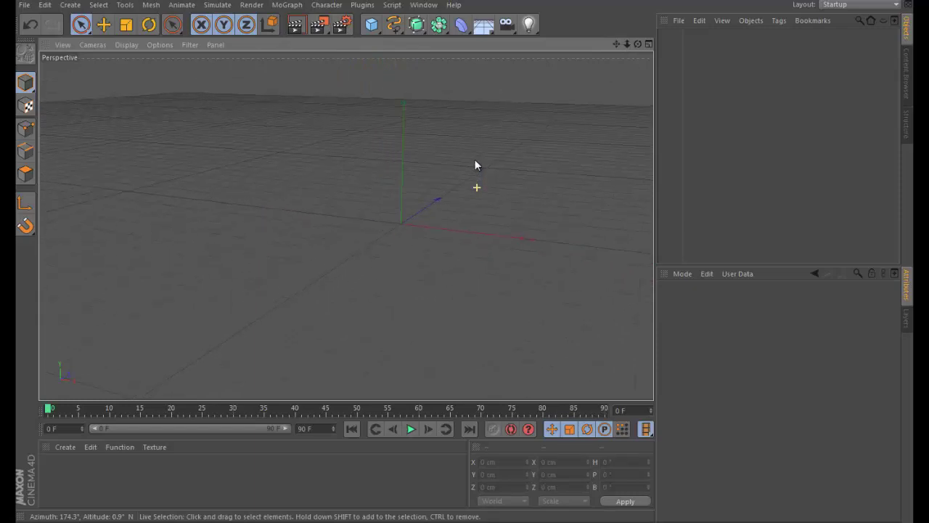
pyautogui.moveTo(616, 44); pyautogui.dragTo(385, 184)
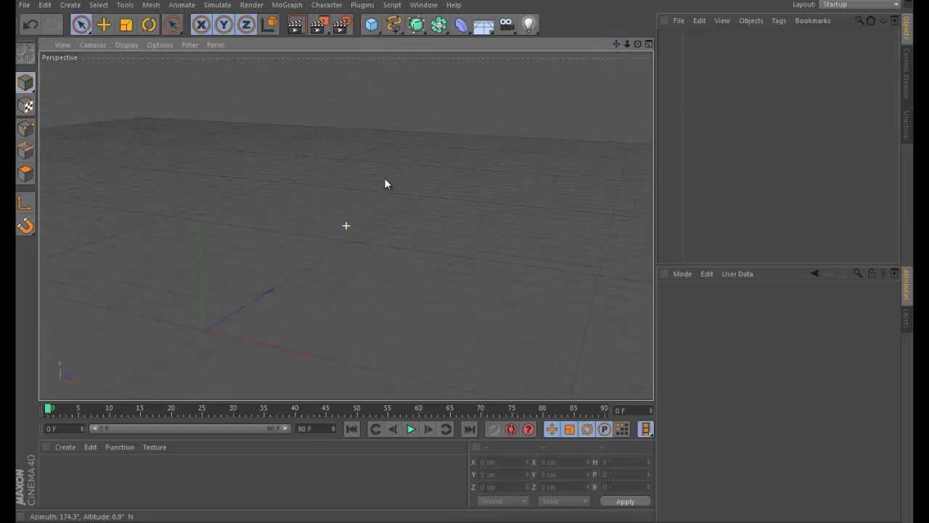
pyautogui.click(371, 24)
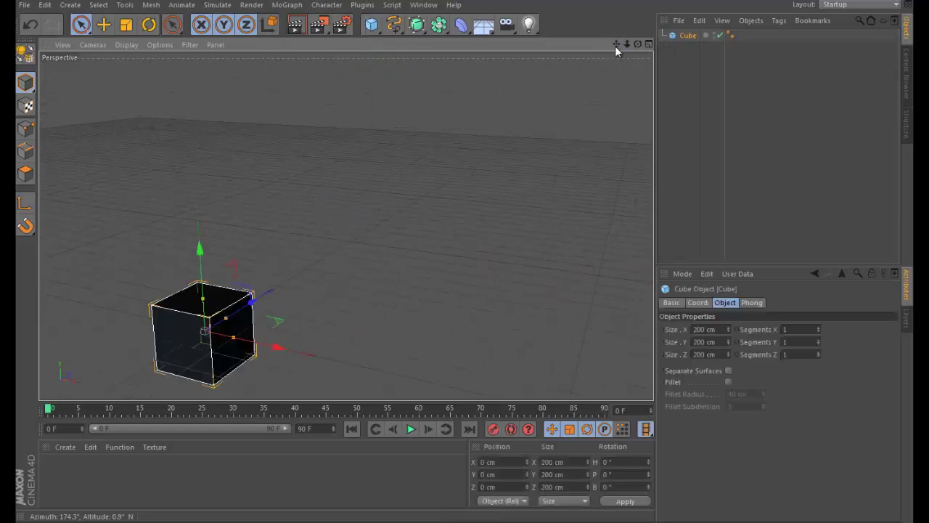
# Set the cube's X size and Z size to 1000 cm each.
pyautogui.moveTo(615, 46); pyautogui.dragTo(643, 324)
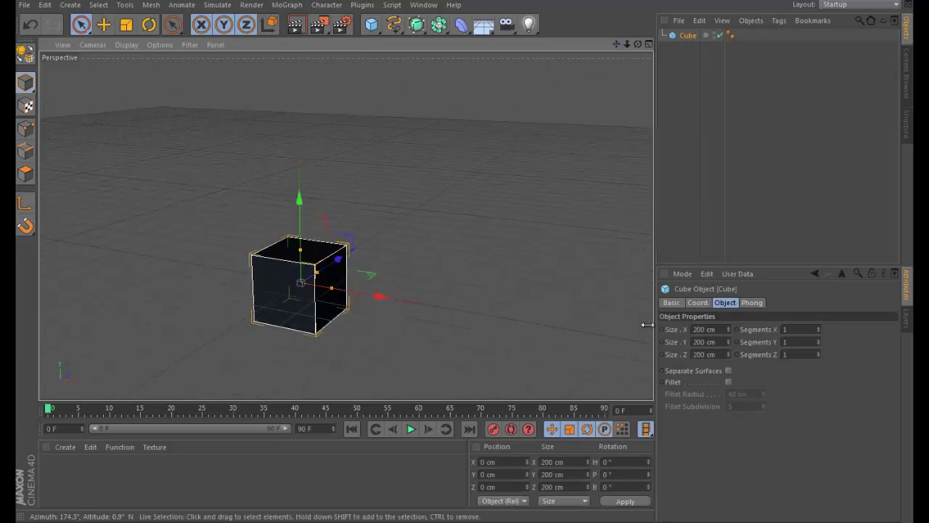
pyautogui.doubleClick(706, 329)
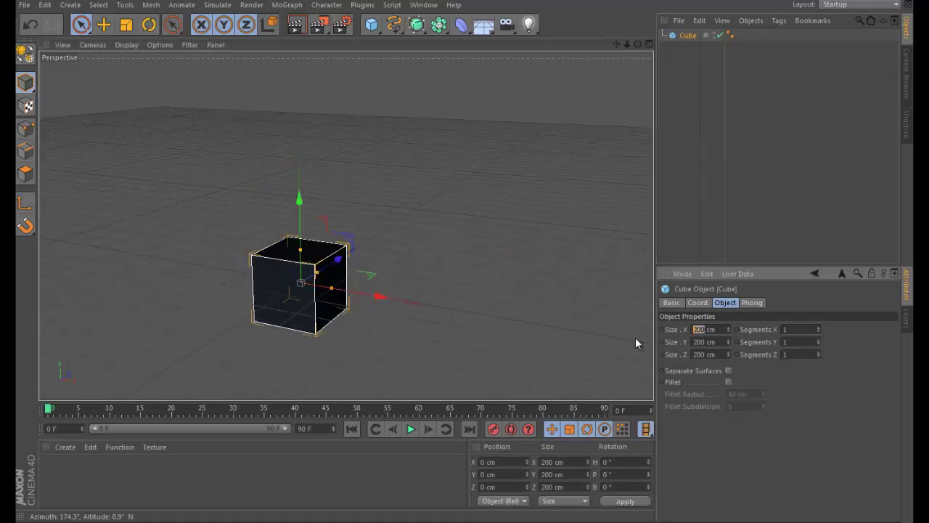
pyautogui.write('1000')
pyautogui.click(767, 382)
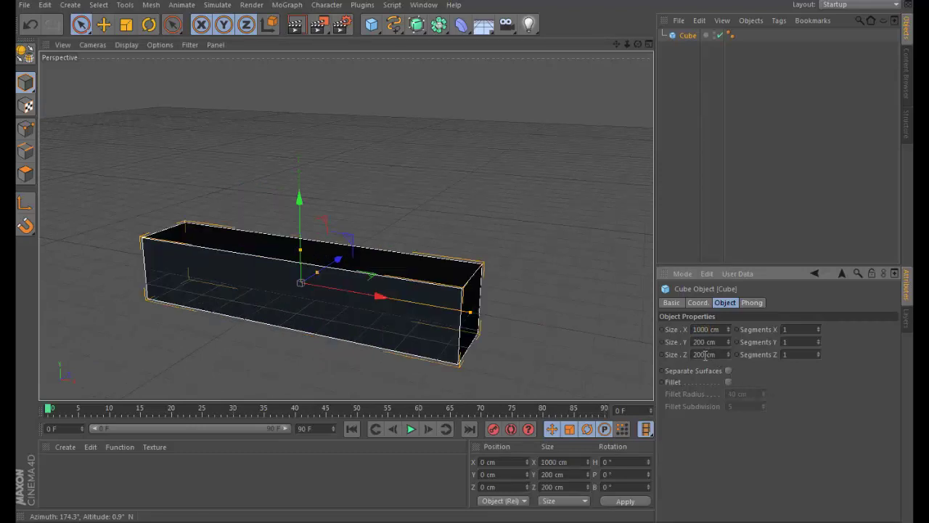
pyautogui.doubleClick(703, 354)
pyautogui.write('100')
pyautogui.click(763, 367)
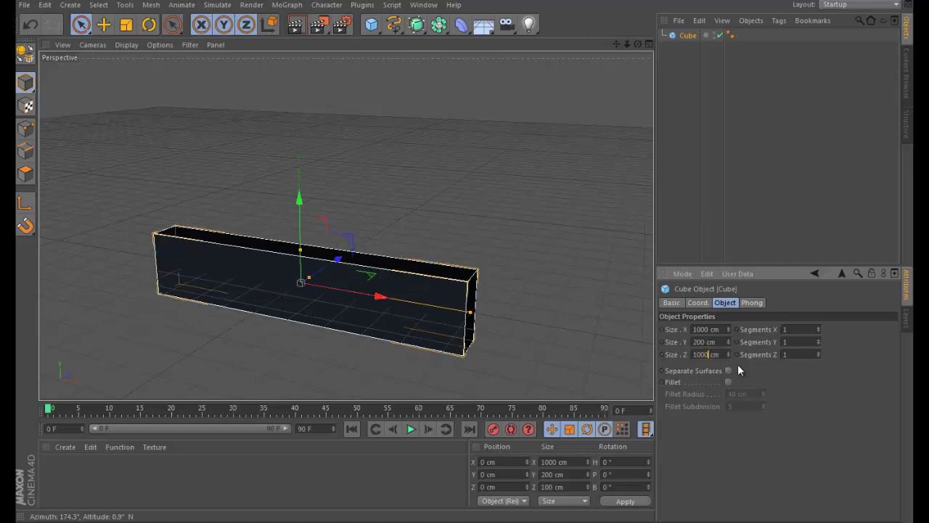
pyautogui.write('0')
pyautogui.press('Return')
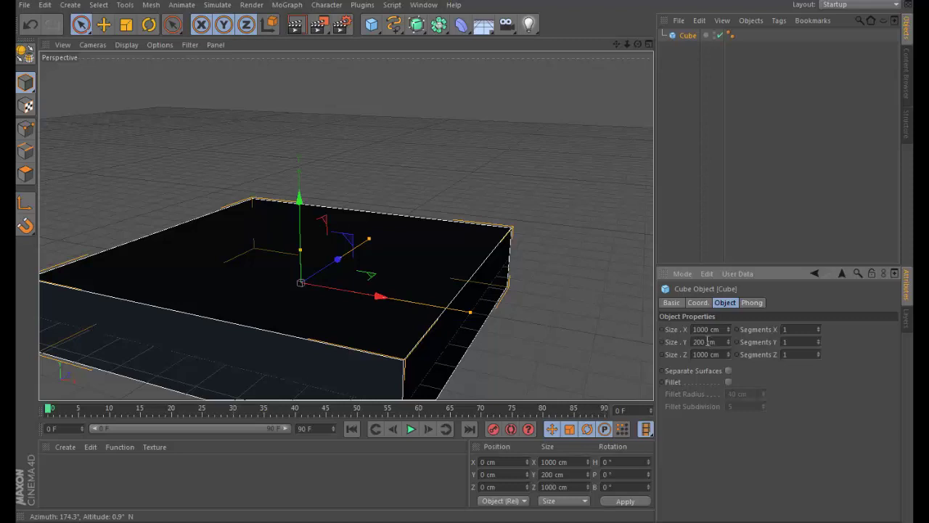
# Set the cube's Y size to 40 cm to flatten it into a slab.
pyautogui.moveTo(705, 341); pyautogui.dragTo(688, 349)
pyautogui.write('20')
pyautogui.press('Return')
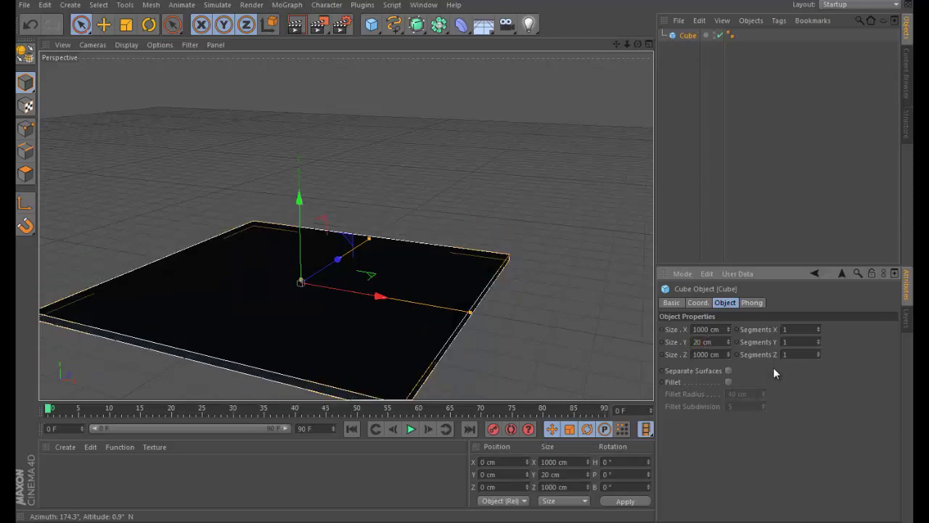
pyautogui.click(703, 342)
pyautogui.press('BackSpace')
pyautogui.write('4')
pyautogui.press('Return')
# Subdivide the slab with 50 segments along X and 50 segments along Z.
pyautogui.keyDown('alt'); pyautogui.moveTo(453, 257); pyautogui.dragTo(465, 259); pyautogui.keyUp('alt')
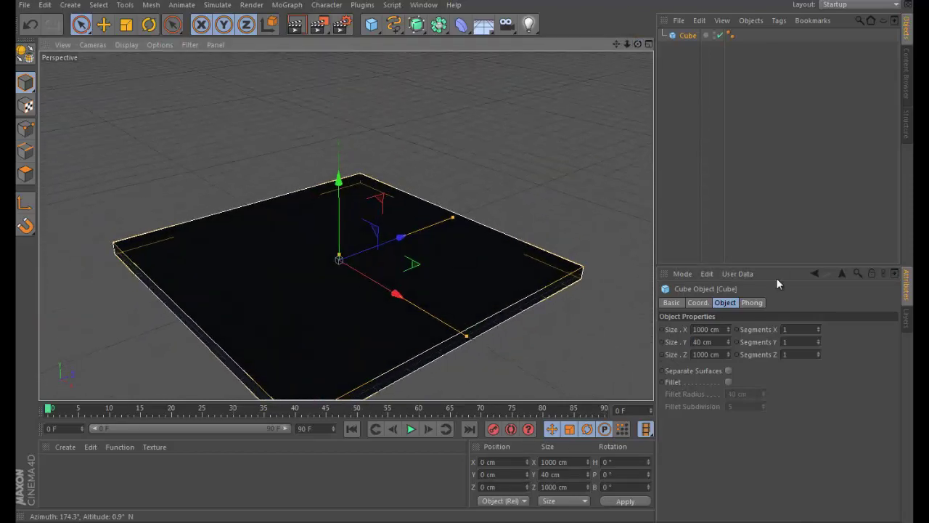
pyautogui.click(796, 329)
pyautogui.write('50')
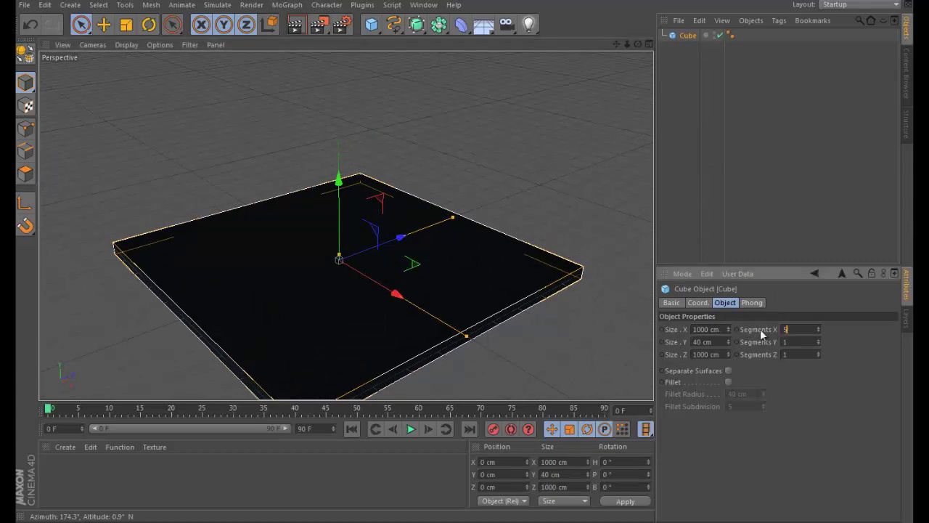
pyautogui.click(871, 330)
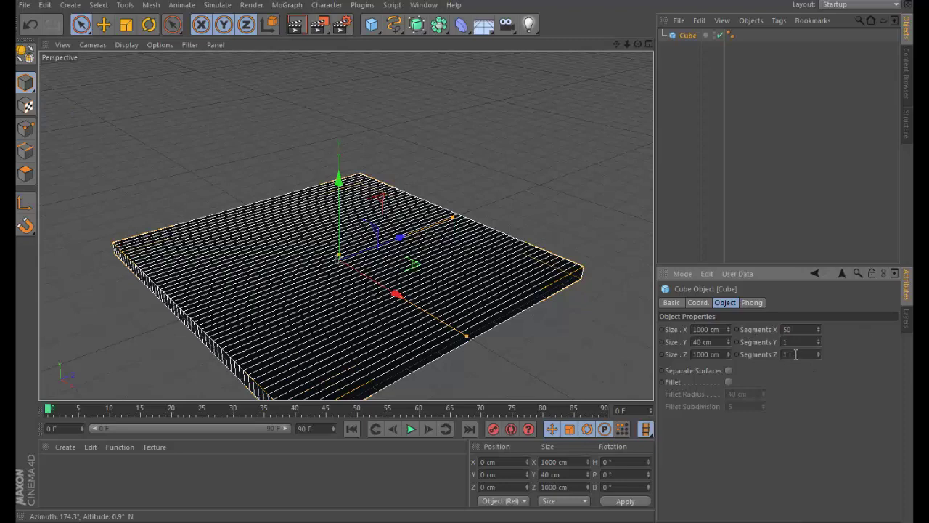
pyautogui.click(793, 353)
pyautogui.write('50')
pyautogui.press('Return')
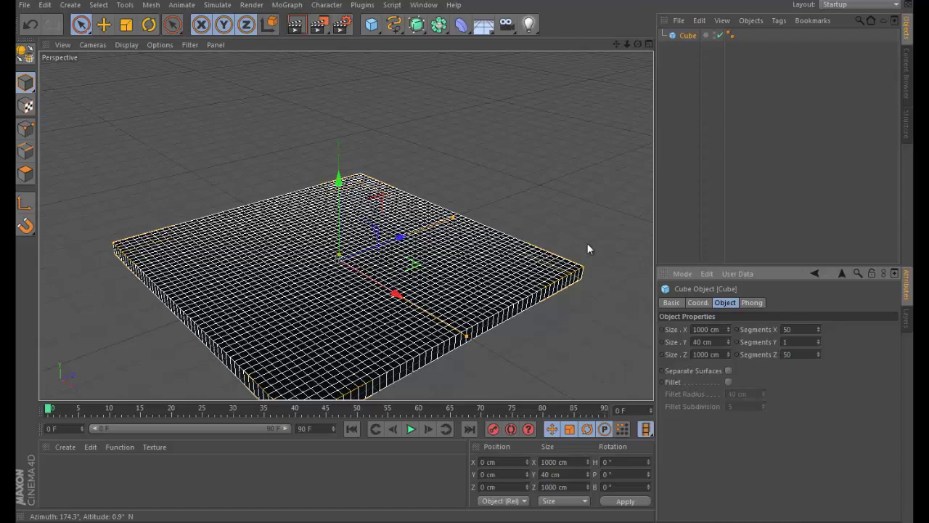
pyautogui.moveTo(638, 45); pyautogui.dragTo(467, 258)
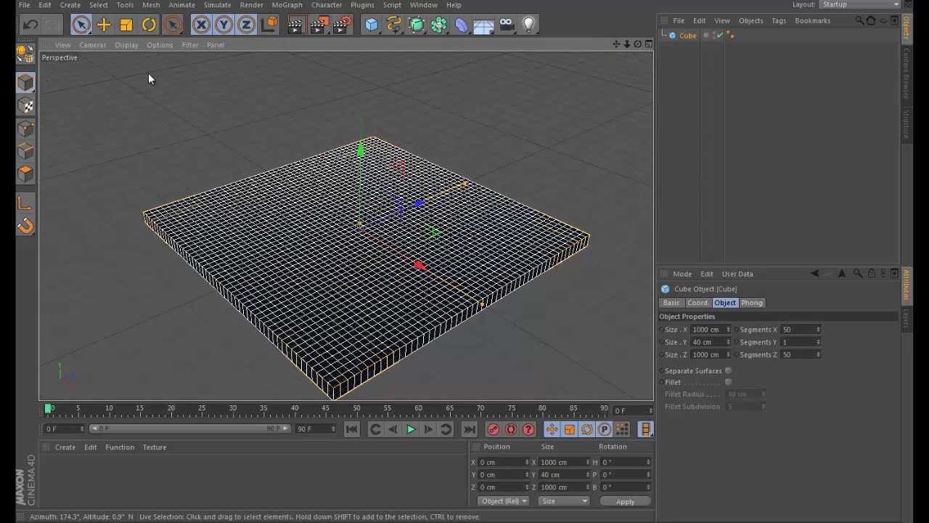
# Make the slab editable and show it in the four-view layout, then close the crashed program.
pyautogui.press('c')
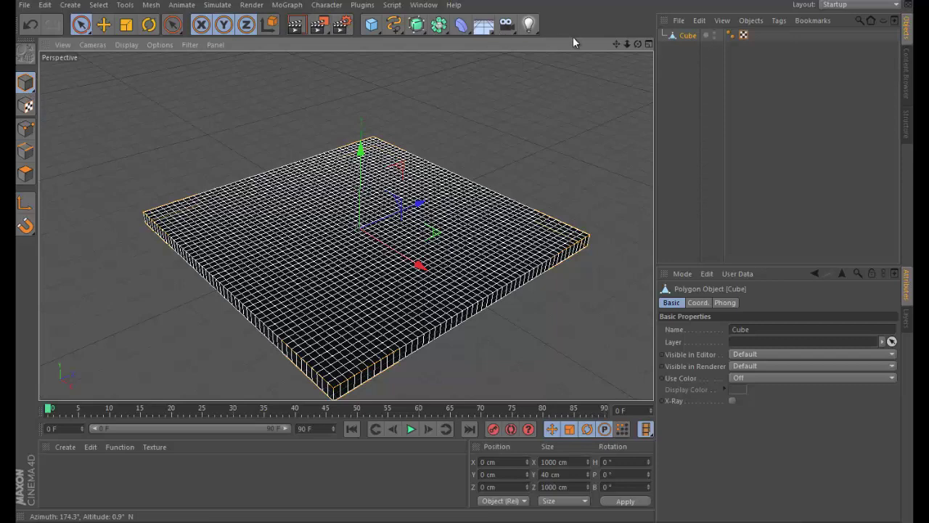
pyautogui.click(650, 44)
pyautogui.scroll(1, 574, 96)
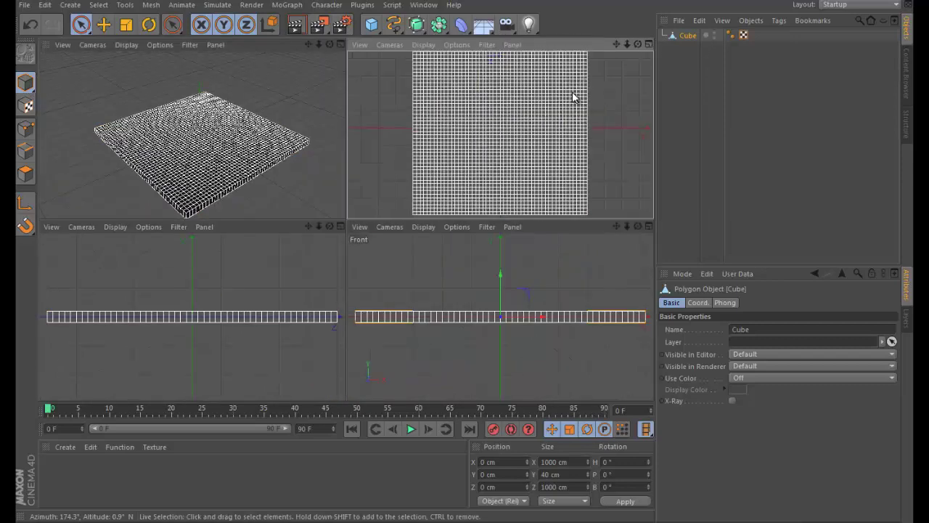
pyautogui.scroll(-3, 573, 97)
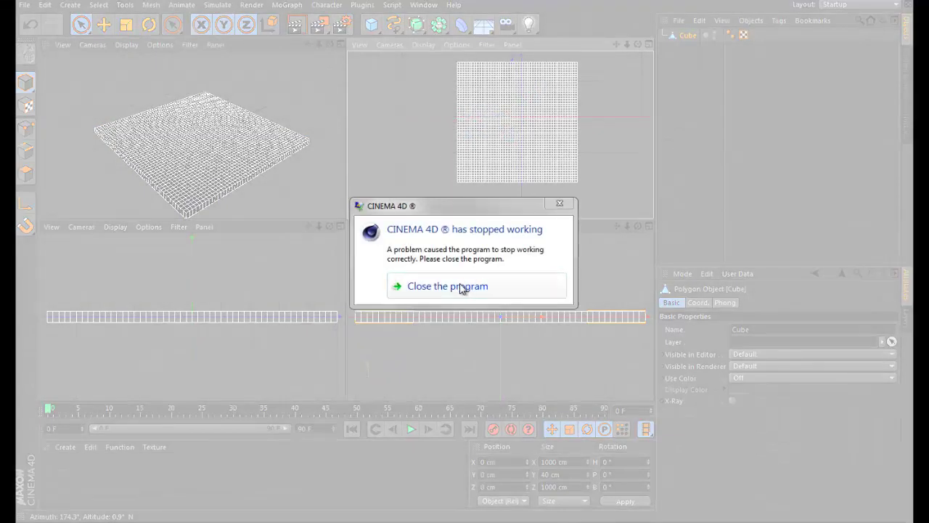
pyautogui.click(462, 286)
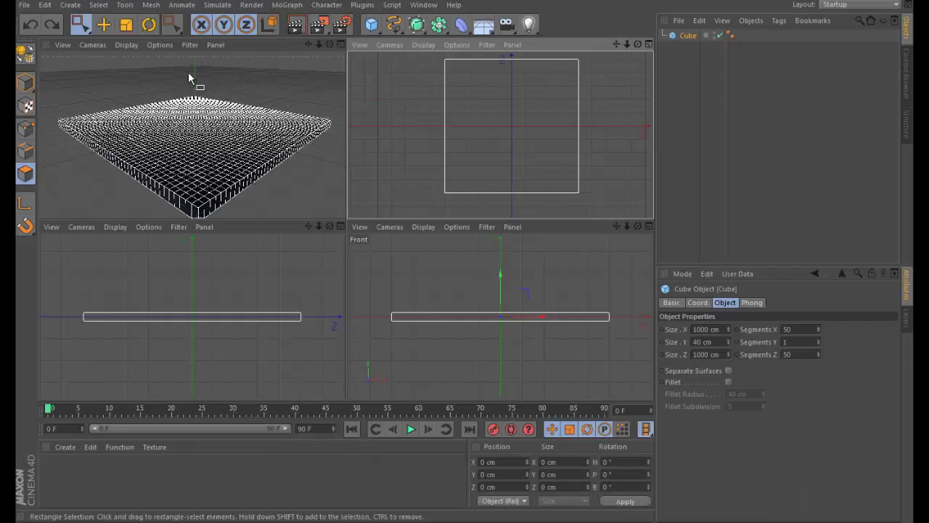
# Activate Rectangle Selection in polygon mode and try to select the slab's polygons in the top view.
pyautogui.click(84, 28)
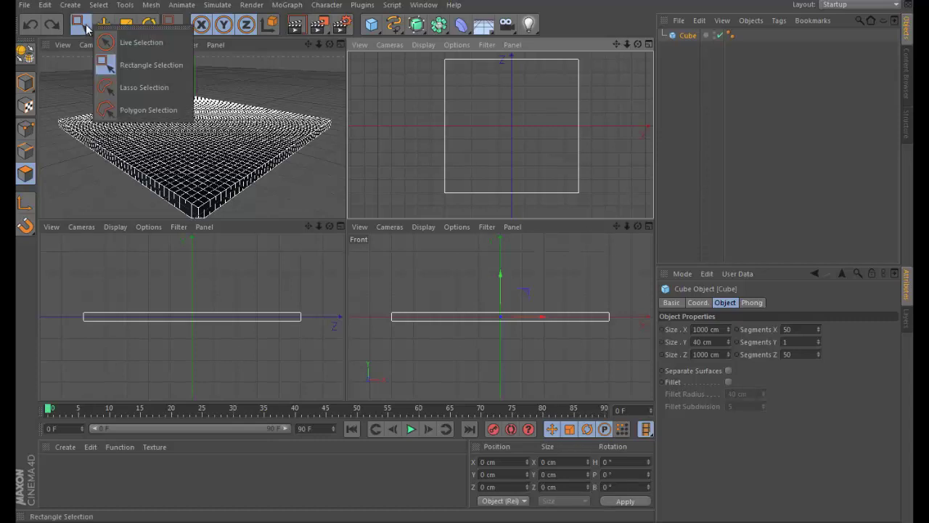
pyautogui.click(122, 67)
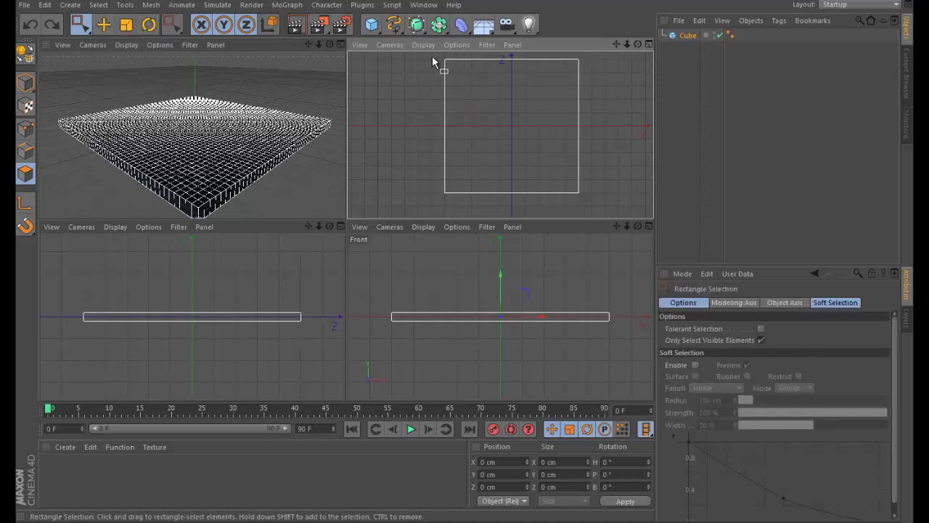
pyautogui.moveTo(432, 57); pyautogui.dragTo(614, 208)
pyautogui.click(26, 177)
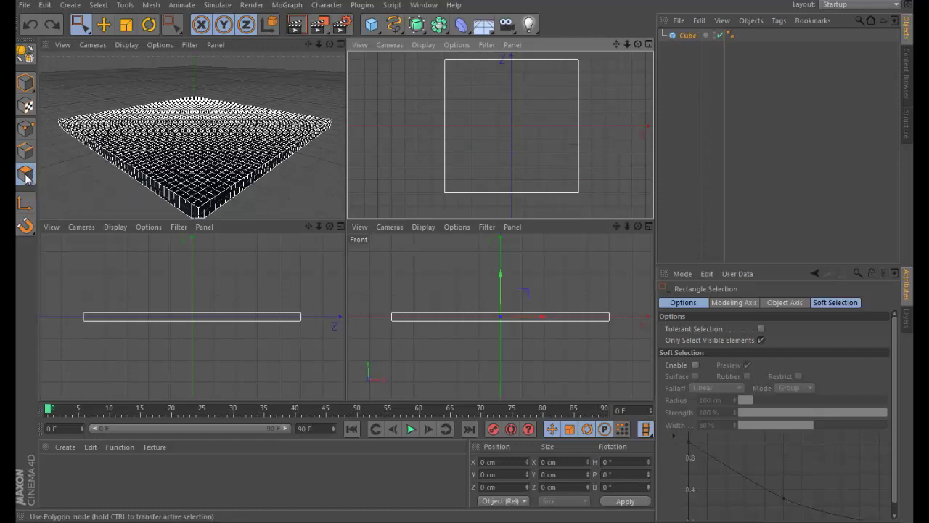
pyautogui.click(26, 178)
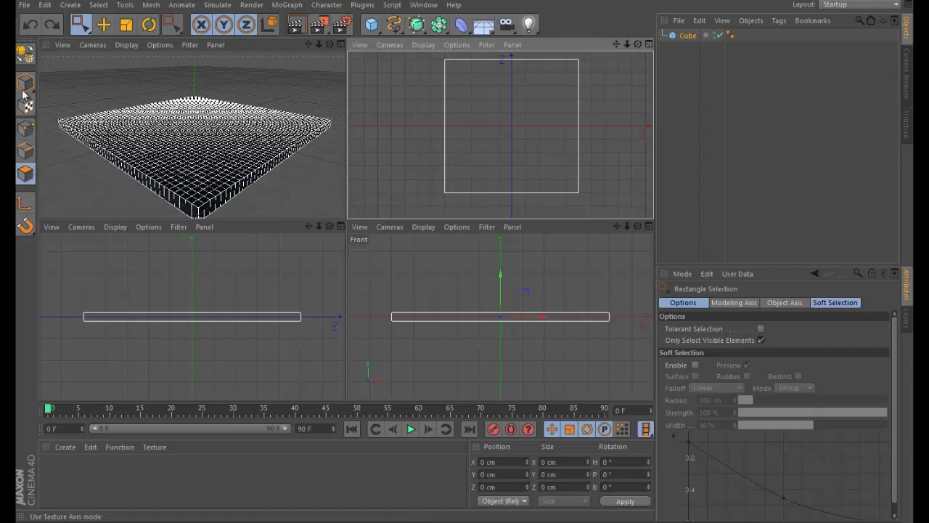
pyautogui.click(26, 176)
pyautogui.click(29, 178)
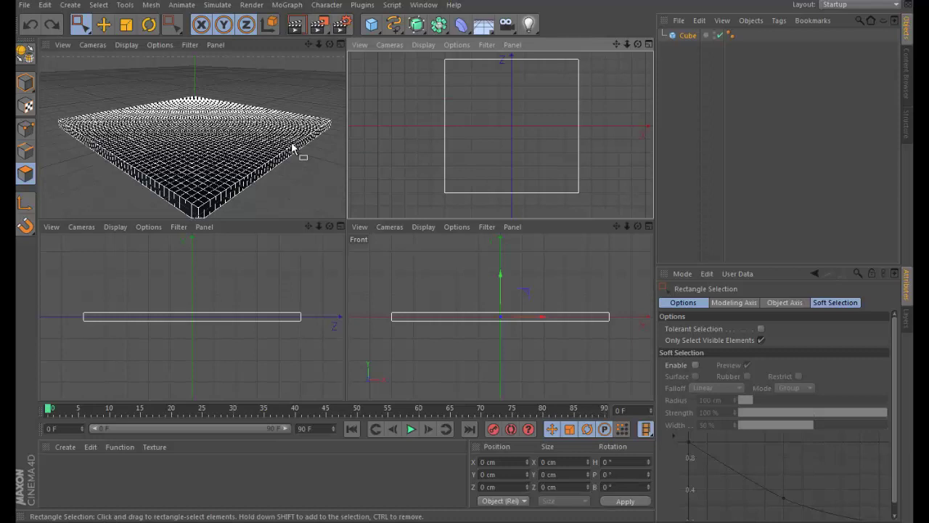
# Convert the slab to an editable polygon object and select all polygons on its top face.
pyautogui.press('c')
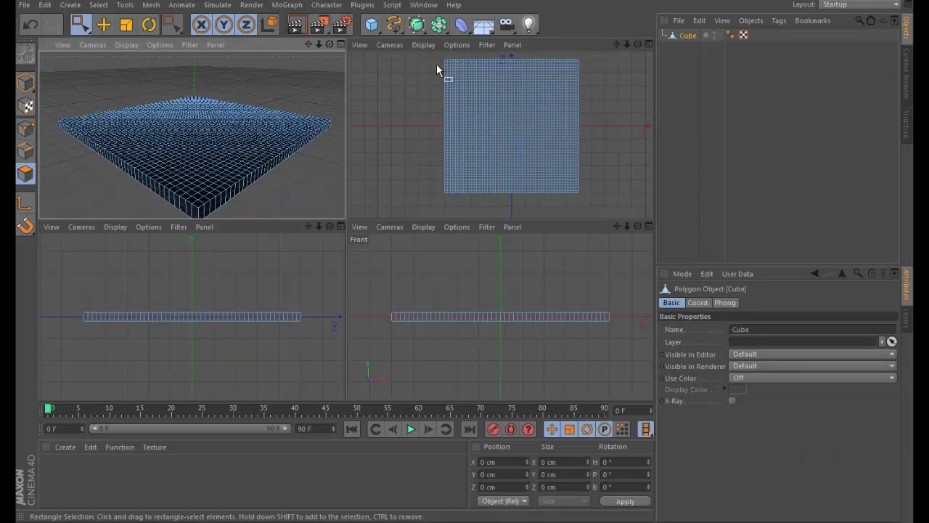
pyautogui.moveTo(435, 58); pyautogui.dragTo(627, 198)
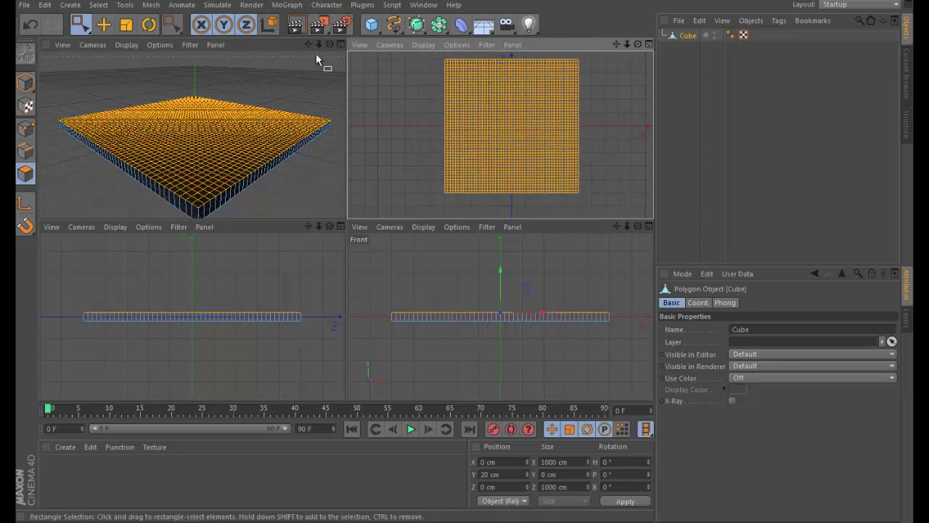
pyautogui.click(339, 45)
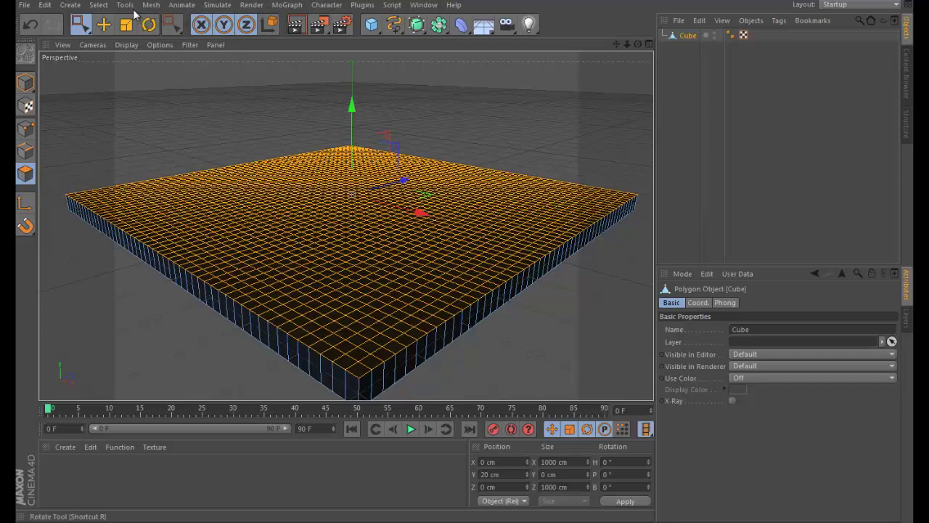
# Add a Hair object to the selected top polygons of the slab.
pyautogui.click(222, 9)
pyautogui.moveTo(251, 82)
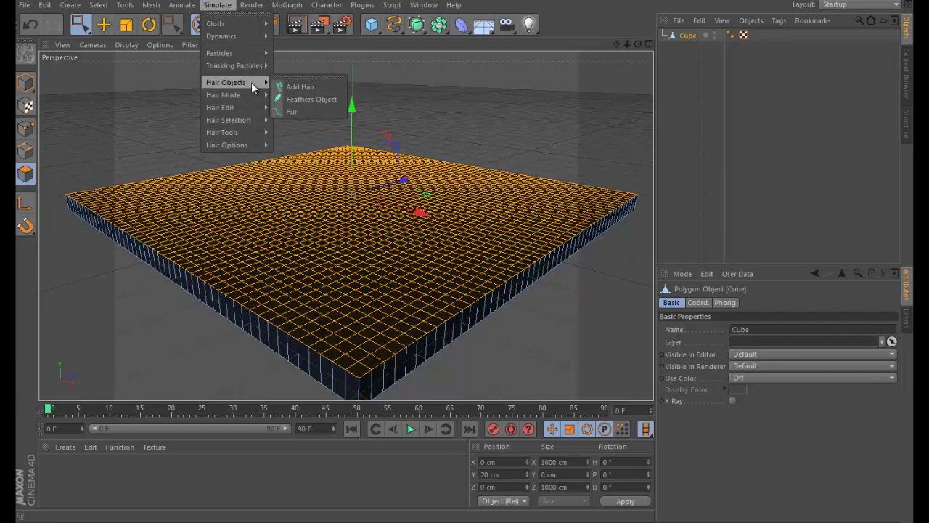
pyautogui.click(298, 87)
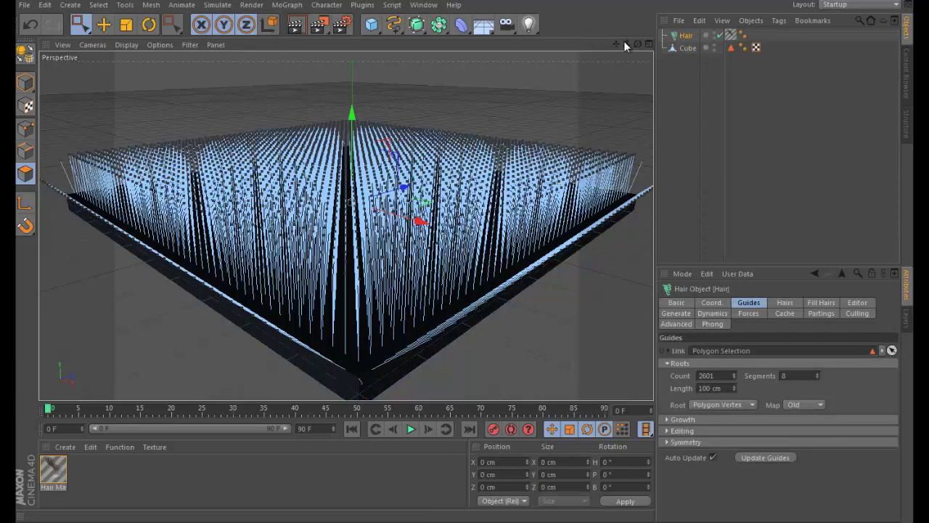
# Set the hair guides' length to 50 cm.
pyautogui.moveTo(637, 44); pyautogui.dragTo(466, 257)
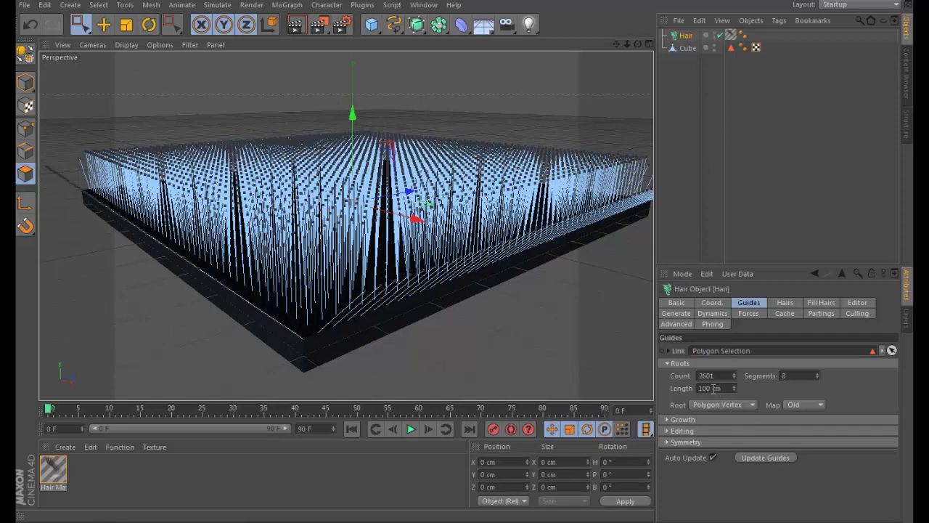
pyautogui.doubleClick(714, 388)
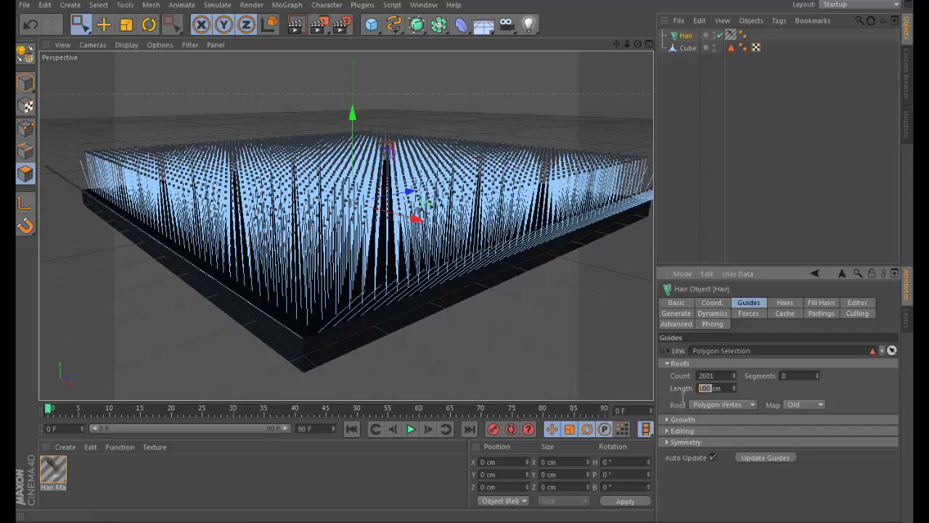
pyautogui.write('5')
pyautogui.press('Return')
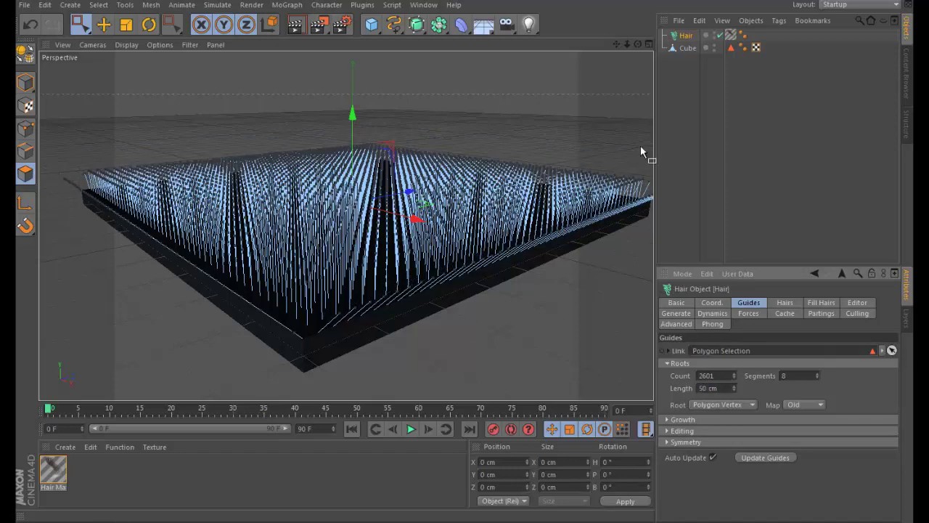
# Set the hair guides' length to 20 cm and render the perspective view.
pyautogui.doubleClick(713, 388)
pyautogui.write('301')
pyautogui.press('Return')
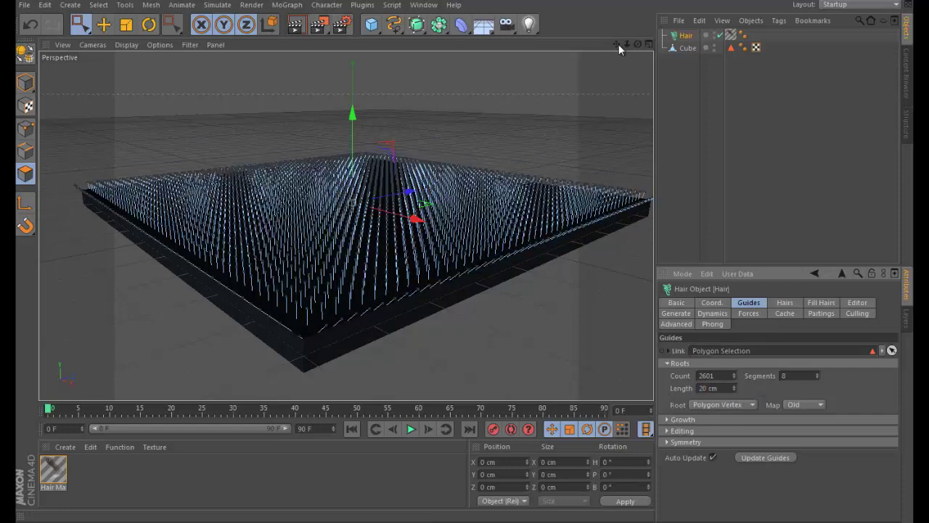
pyautogui.click(297, 25)
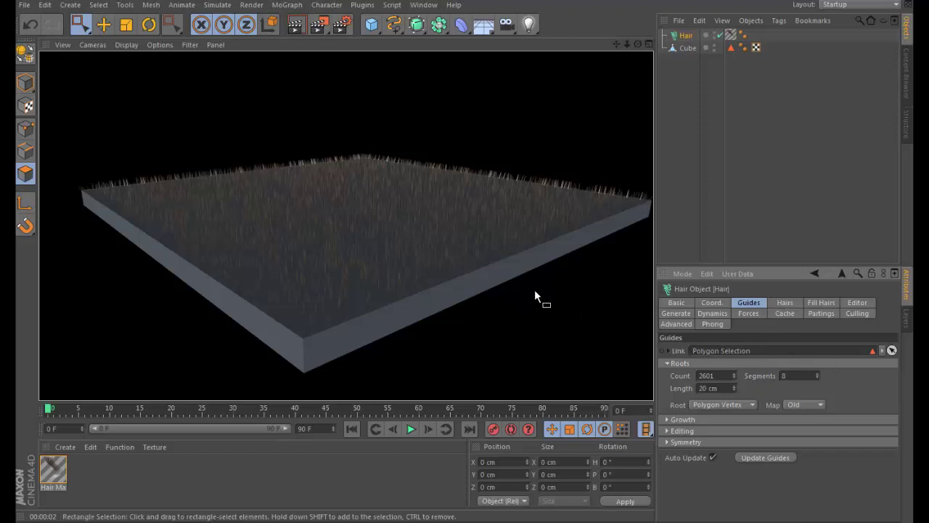
# Set the Hair object's hair count to 80000 and render the perspective view again.
pyautogui.click(683, 41)
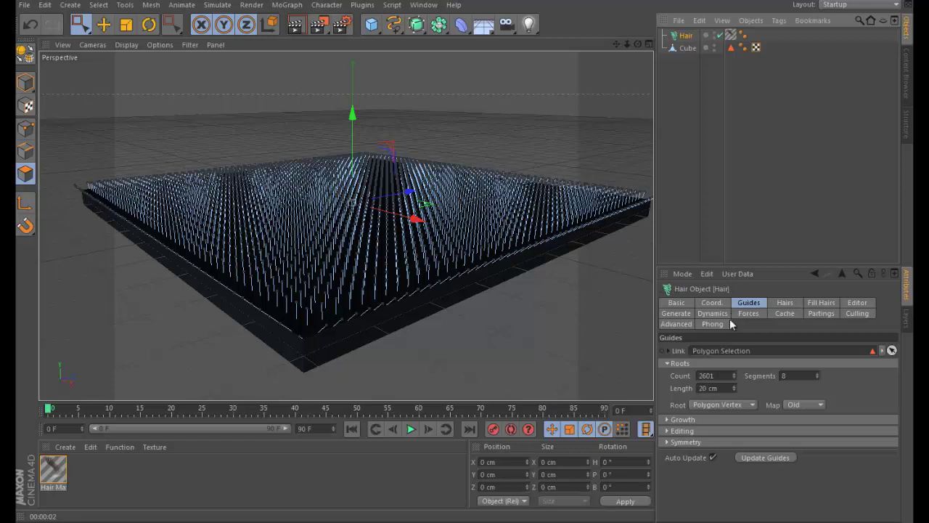
pyautogui.click(778, 303)
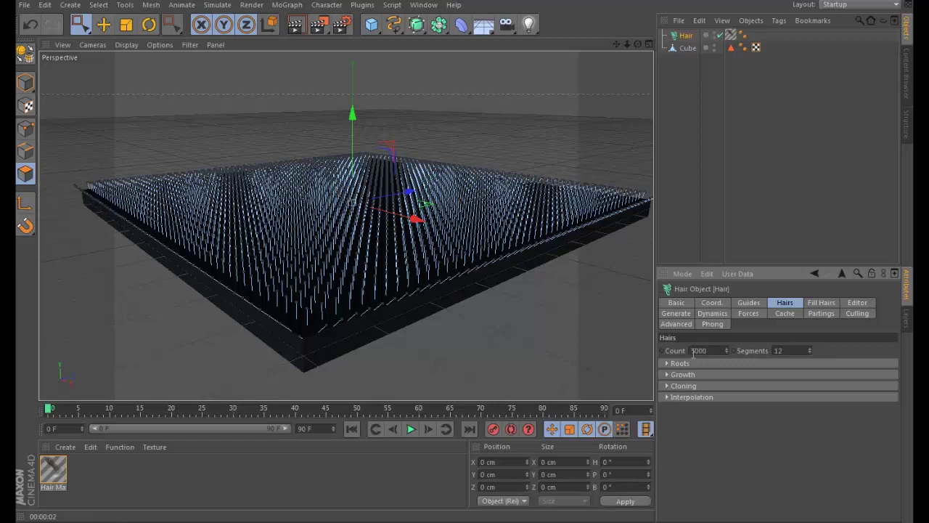
pyautogui.click(692, 351)
pyautogui.write('80')
pyautogui.press('Return')
pyautogui.click(294, 31)
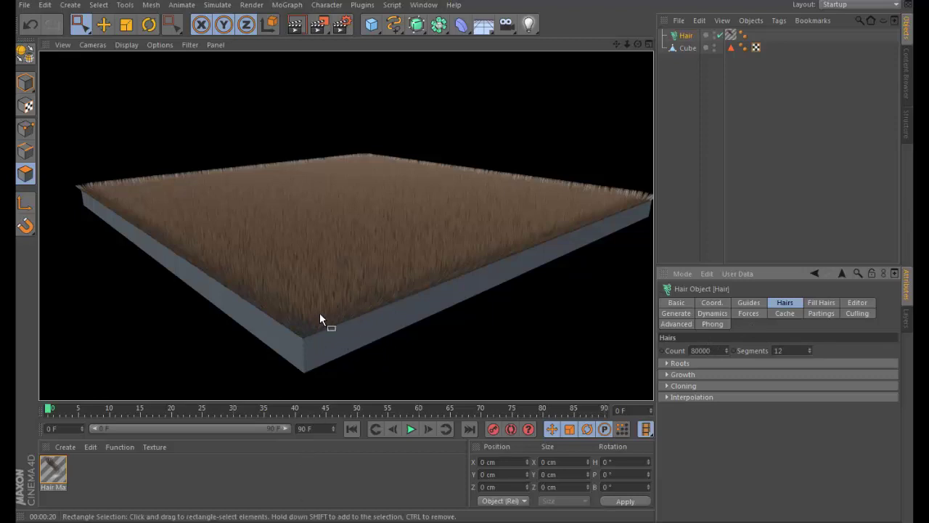
# Create a new material and assign a Layer shader as the texture of its Color channel.
pyautogui.click(194, 479)
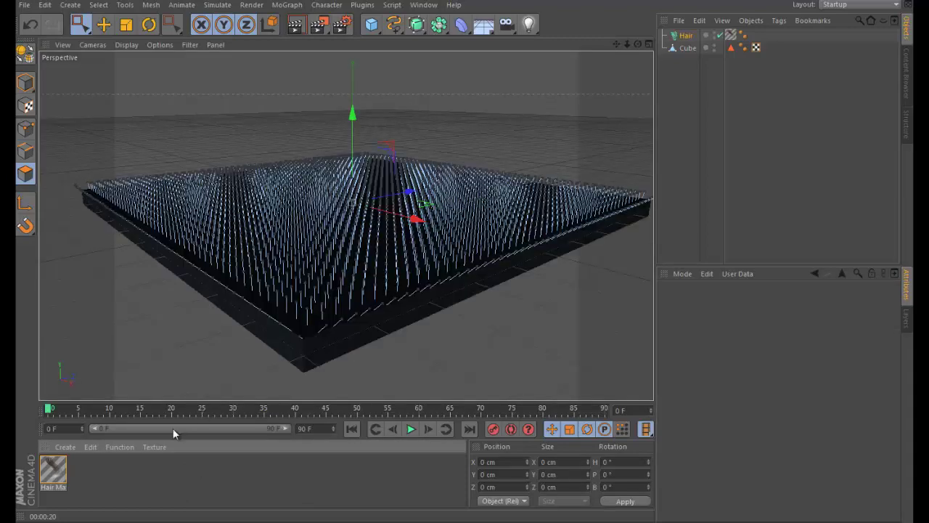
pyautogui.doubleClick(118, 483)
pyautogui.doubleClick(49, 472)
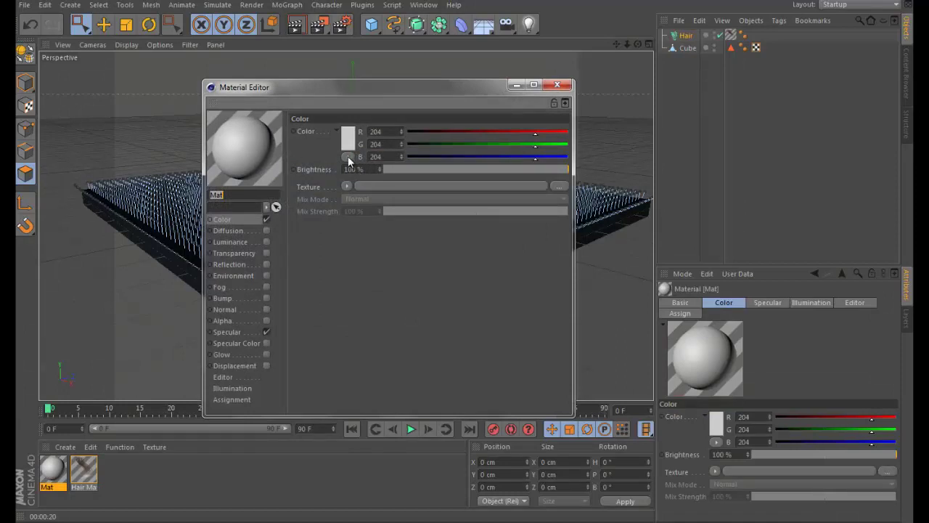
pyautogui.click(348, 157)
pyautogui.click(347, 186)
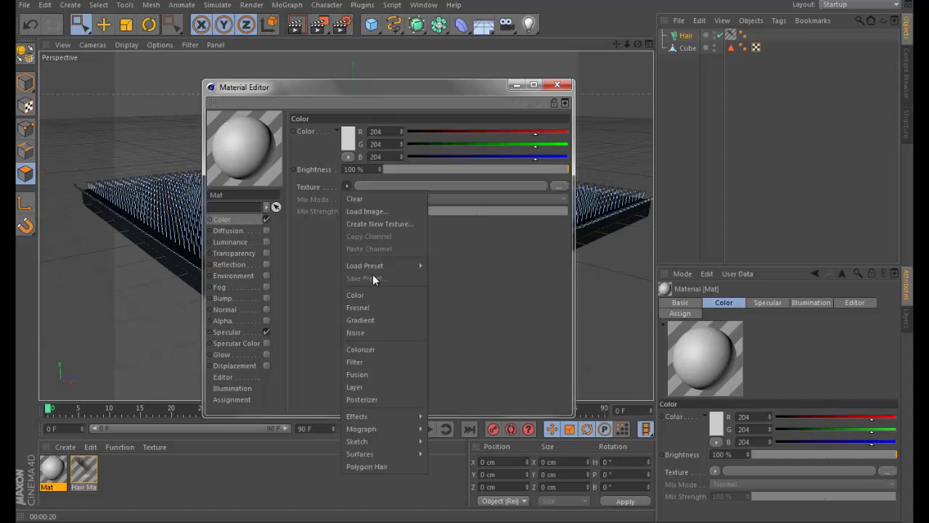
pyautogui.click(378, 387)
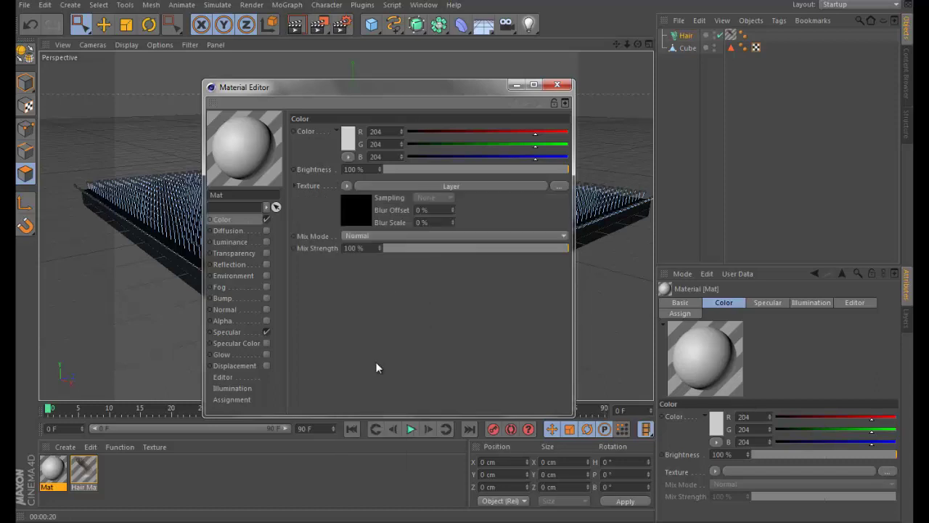
# Add a Noise shader inside the Layer shader and open the noise's settings.
pyautogui.click(438, 186)
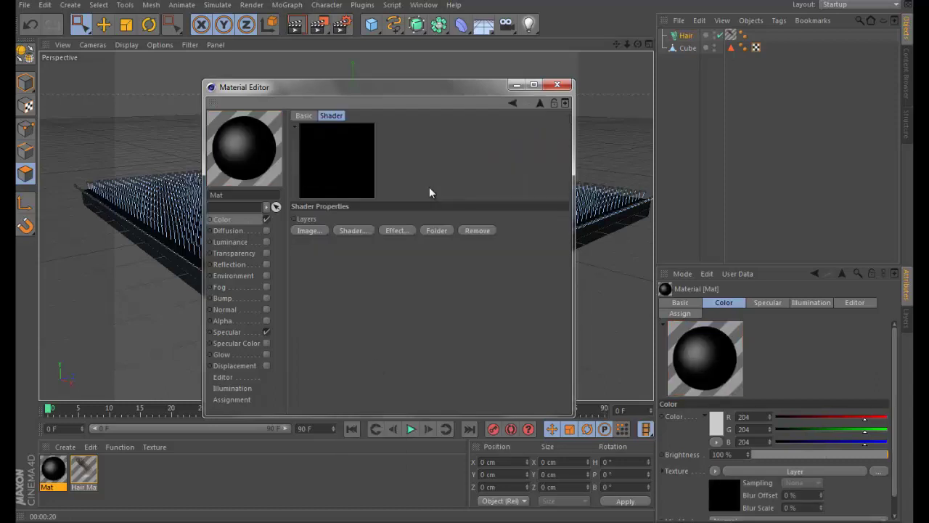
pyautogui.click(356, 230)
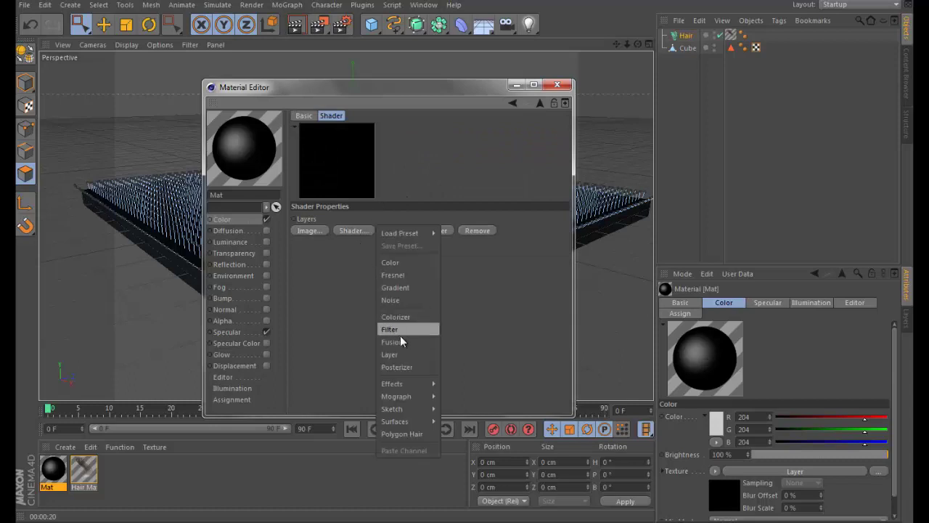
pyautogui.click(405, 300)
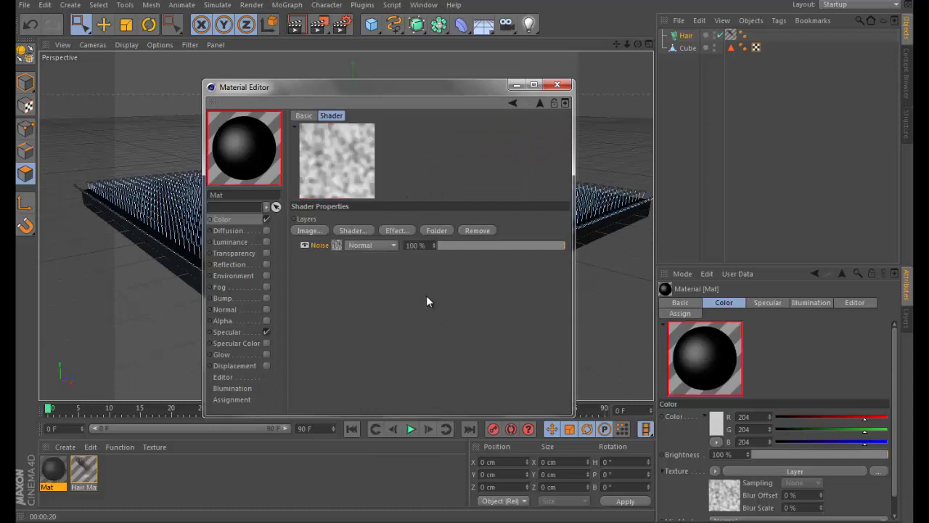
pyautogui.click(336, 245)
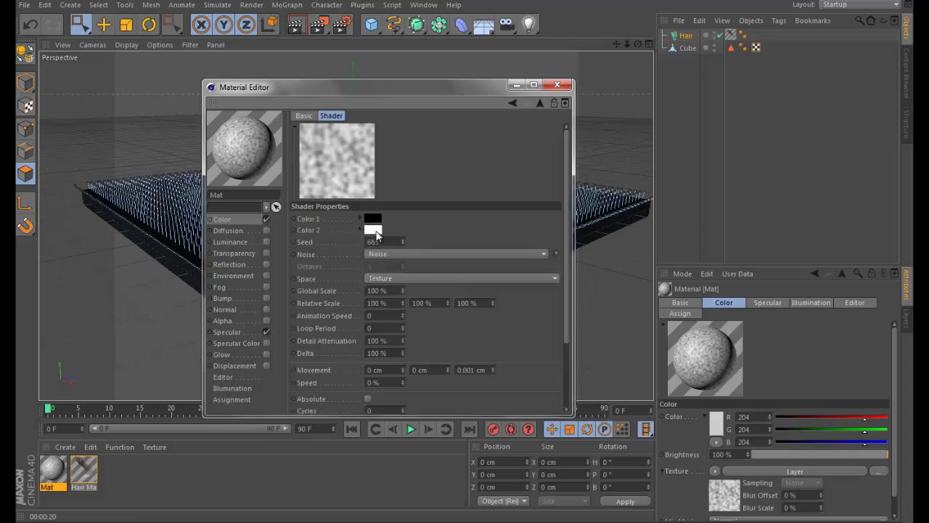
# Set the noise's Color 2 to a brown with RGB 114, 76, 19.
pyautogui.click(375, 231)
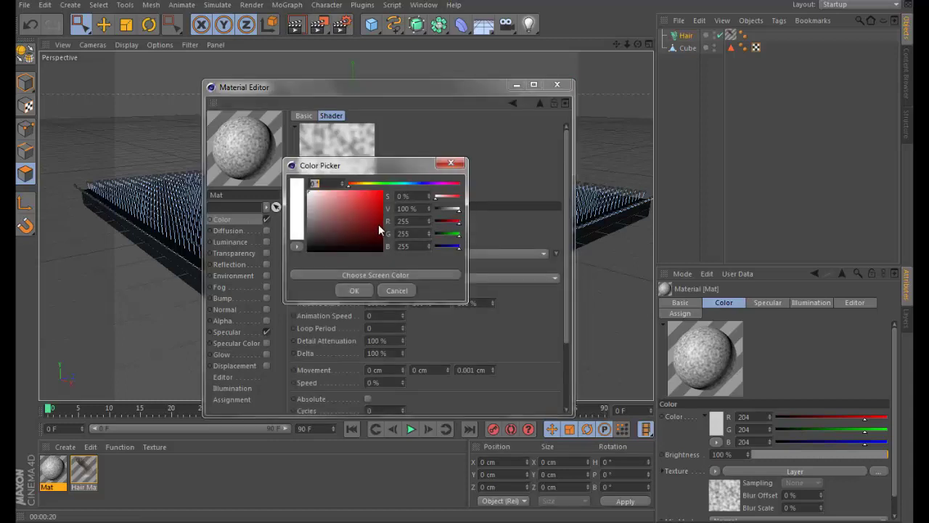
pyautogui.click(368, 183)
pyautogui.click(359, 184)
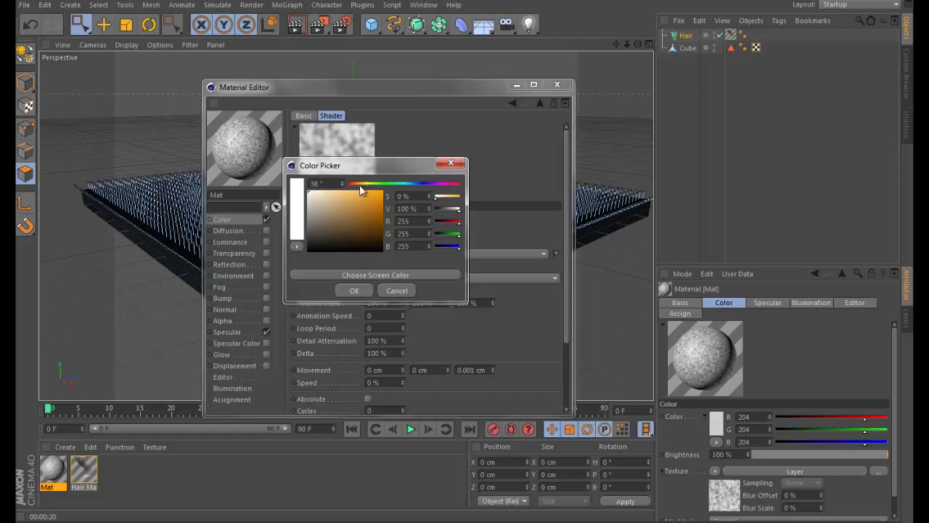
pyautogui.click(369, 223)
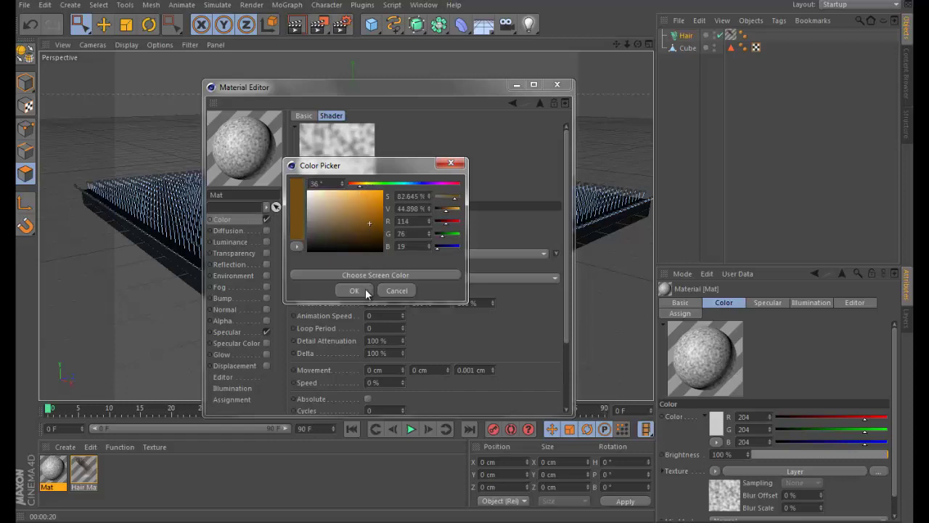
pyautogui.click(359, 290)
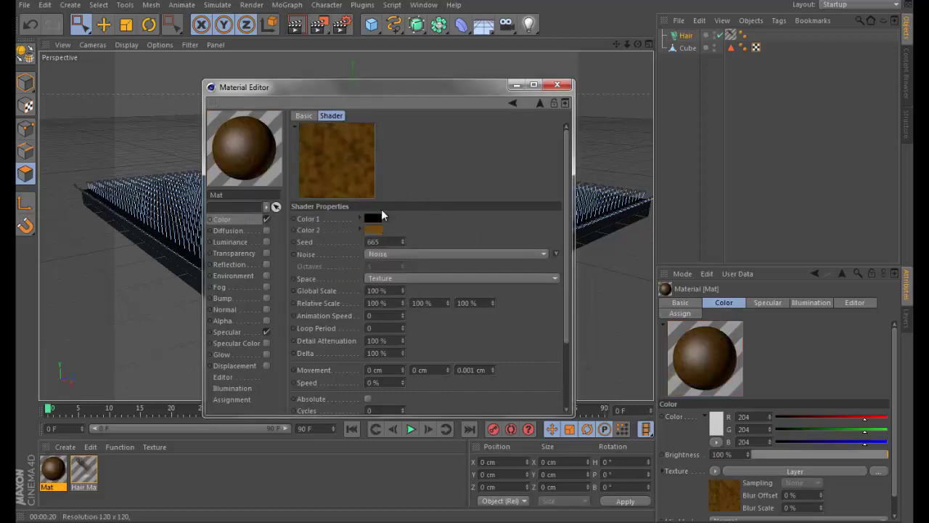
# Set the noise's Color 1 to a dark brown with RGB 72, 50, 24 and disable the material's Specular channel.
pyautogui.click(376, 218)
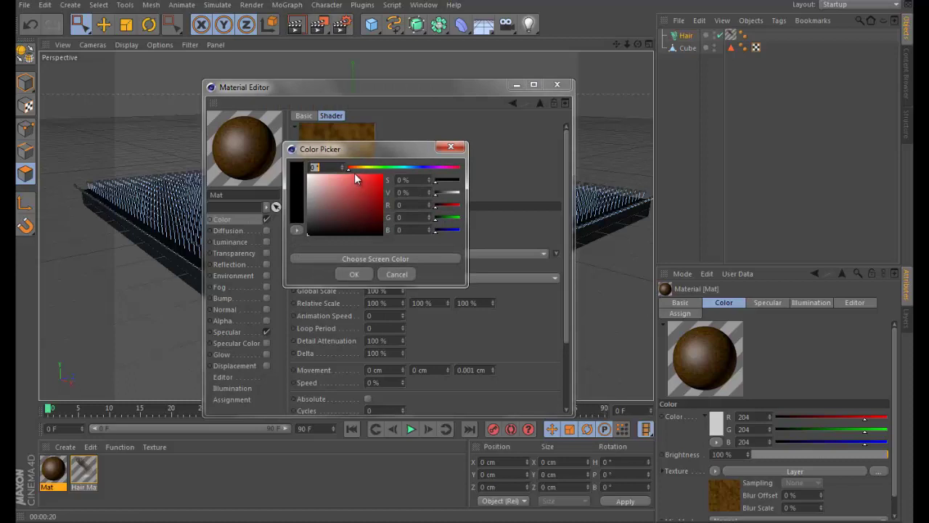
pyautogui.click(358, 168)
pyautogui.click(358, 205)
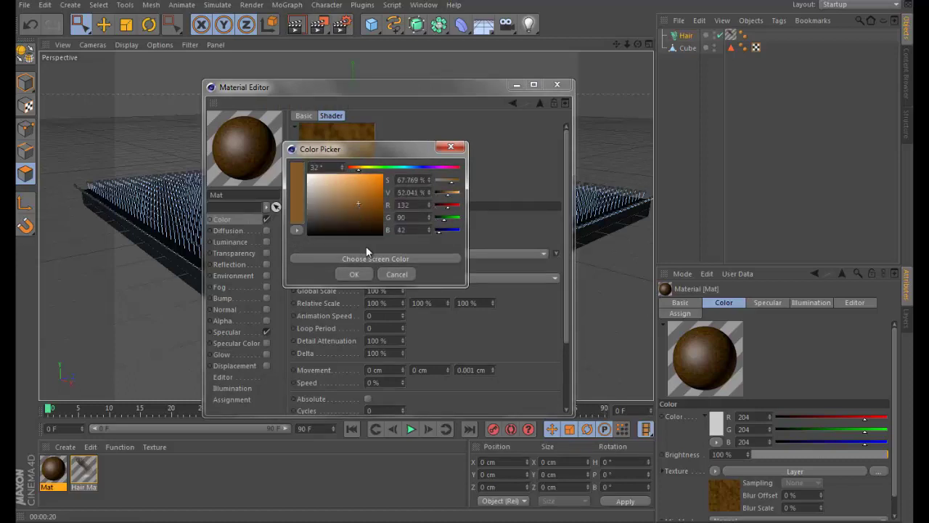
pyautogui.click(354, 273)
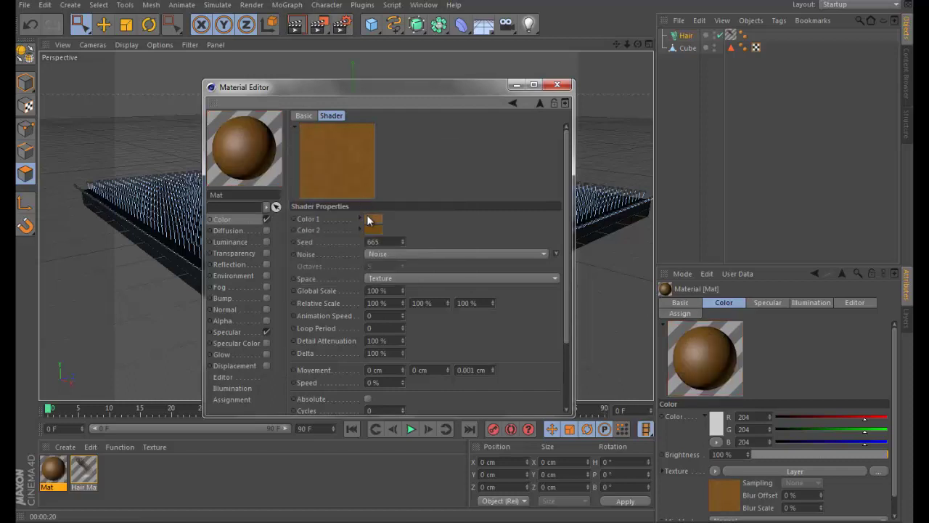
pyautogui.click(369, 217)
pyautogui.click(352, 219)
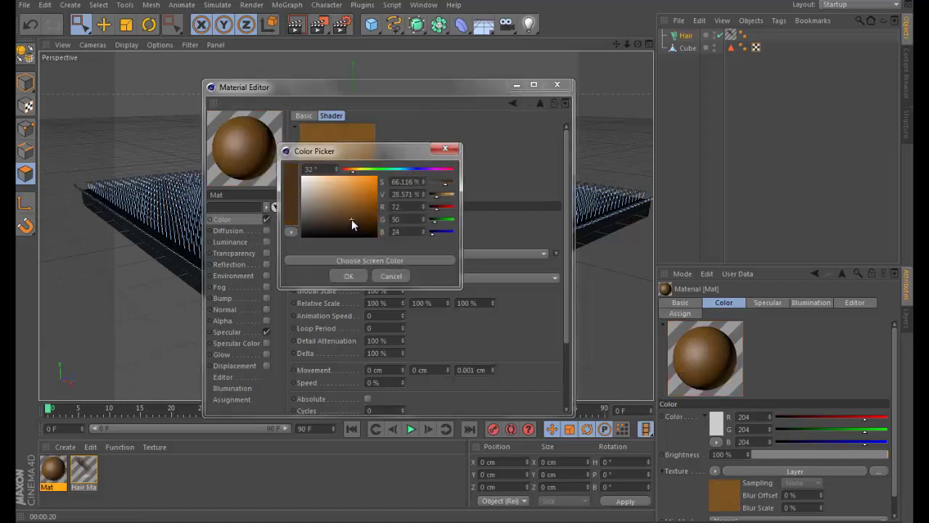
pyautogui.click(348, 275)
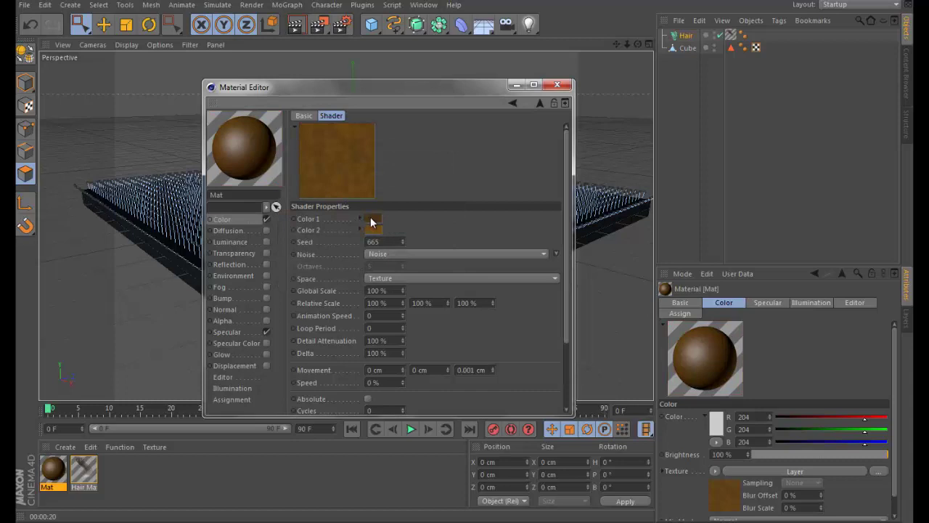
pyautogui.click(267, 331)
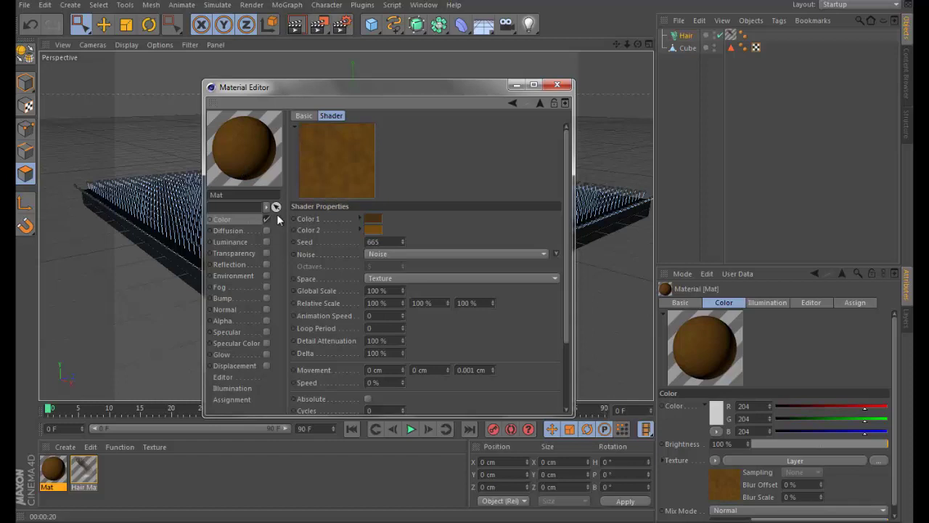
# Darken the color noise's Color 1 a little more and set its Global Scale to 300%.
pyautogui.click(377, 228)
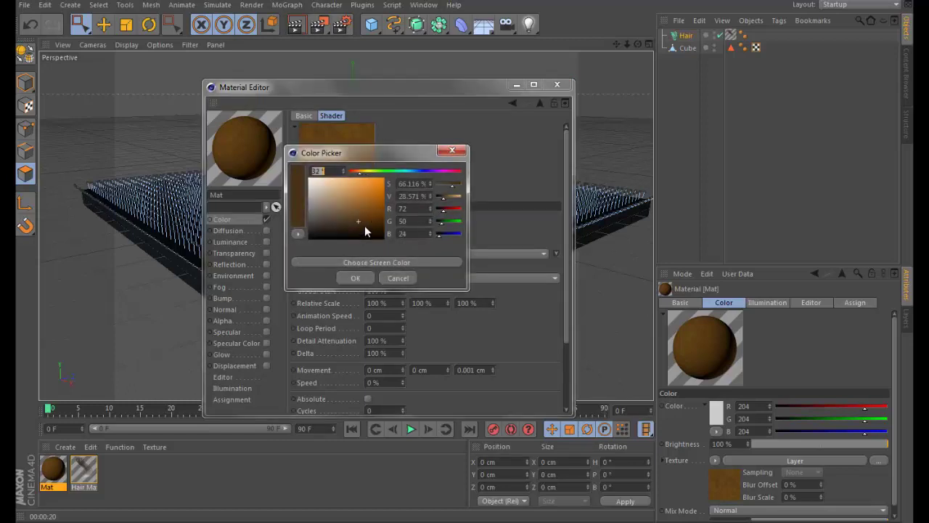
pyautogui.click(364, 225)
pyautogui.click(353, 280)
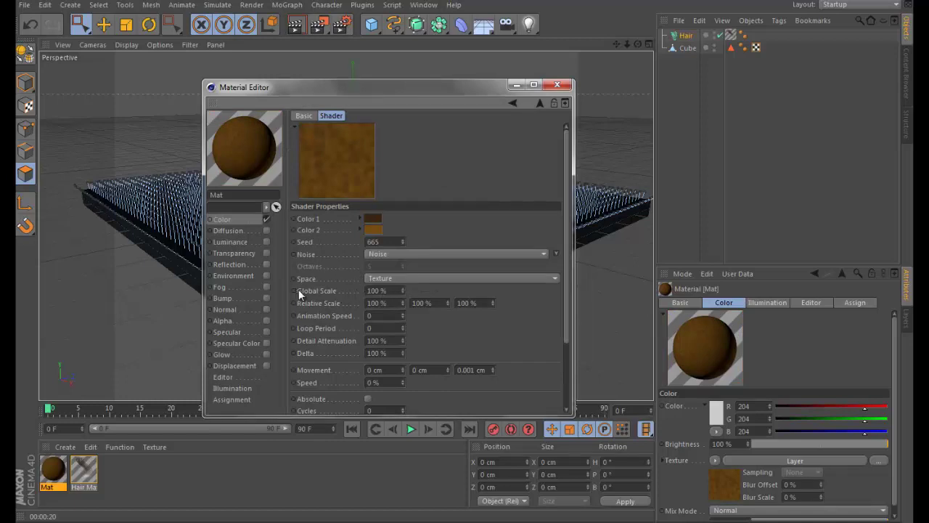
pyautogui.click(371, 292)
pyautogui.press('Return')
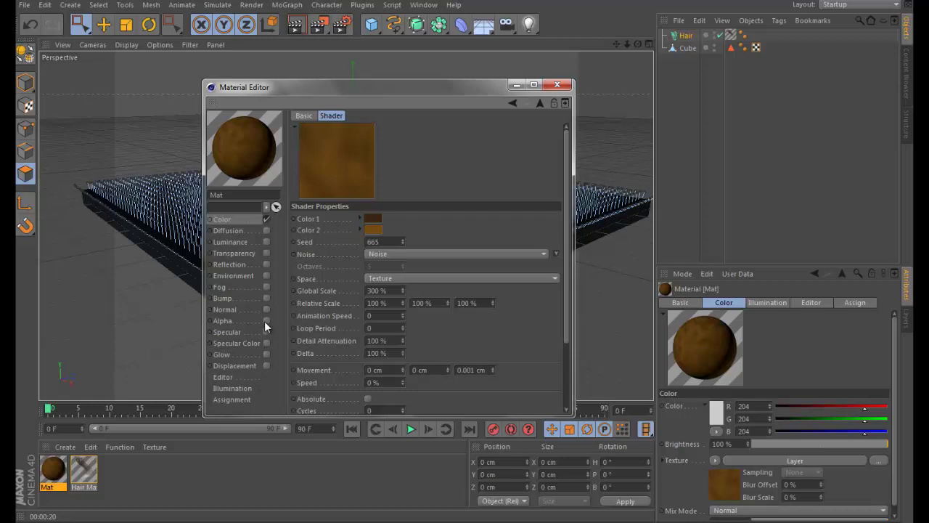
# Enable the material's Displacement channel and assign a Noise shader as its texture.
pyautogui.click(266, 366)
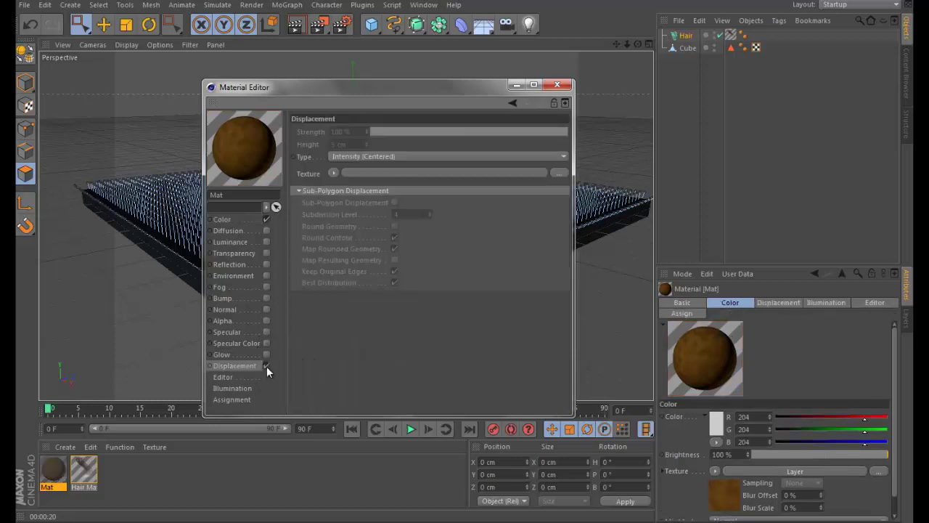
pyautogui.click(333, 173)
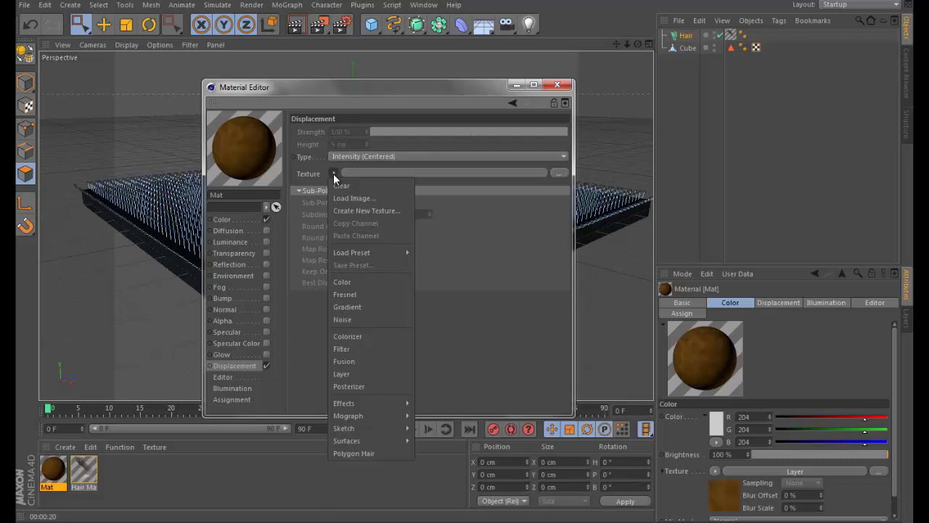
pyautogui.click(353, 320)
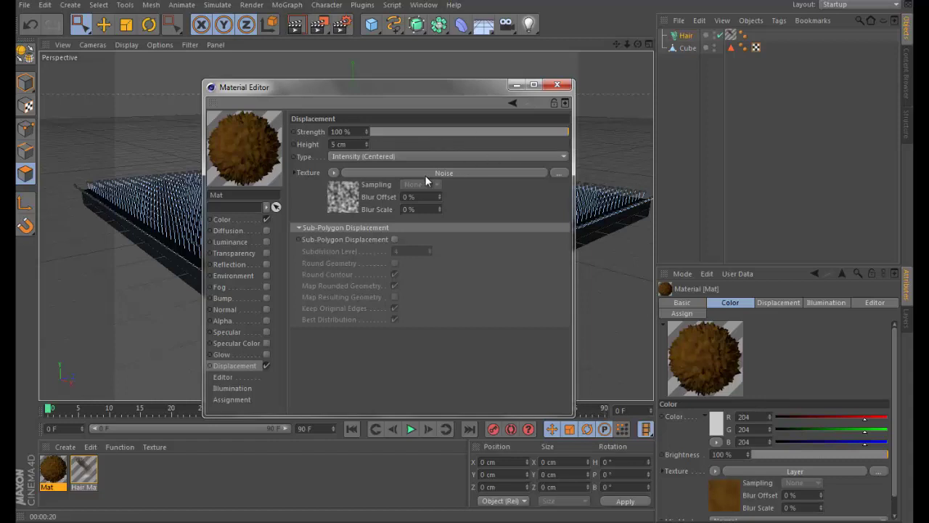
# Set the displacement noise's Global Scale to 300%.
pyautogui.click(373, 172)
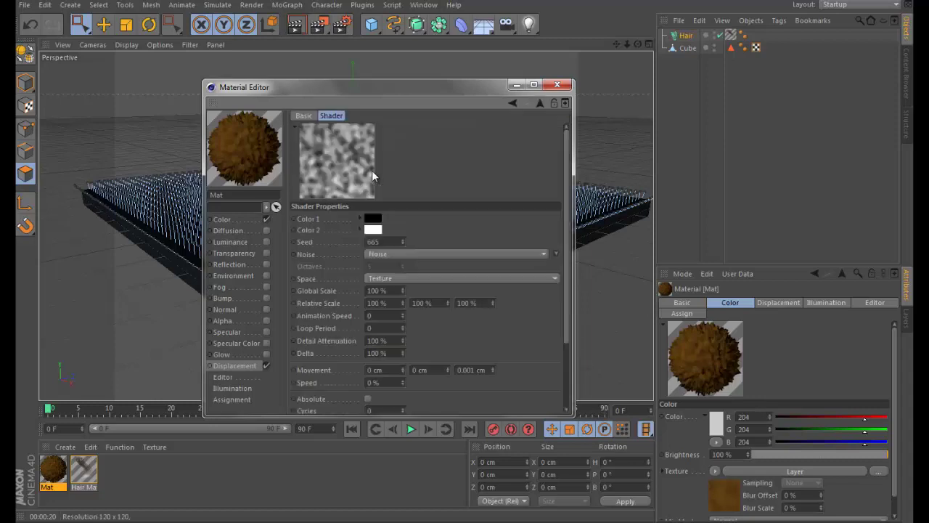
pyautogui.click(379, 291)
pyautogui.write('3')
pyautogui.press('Return')
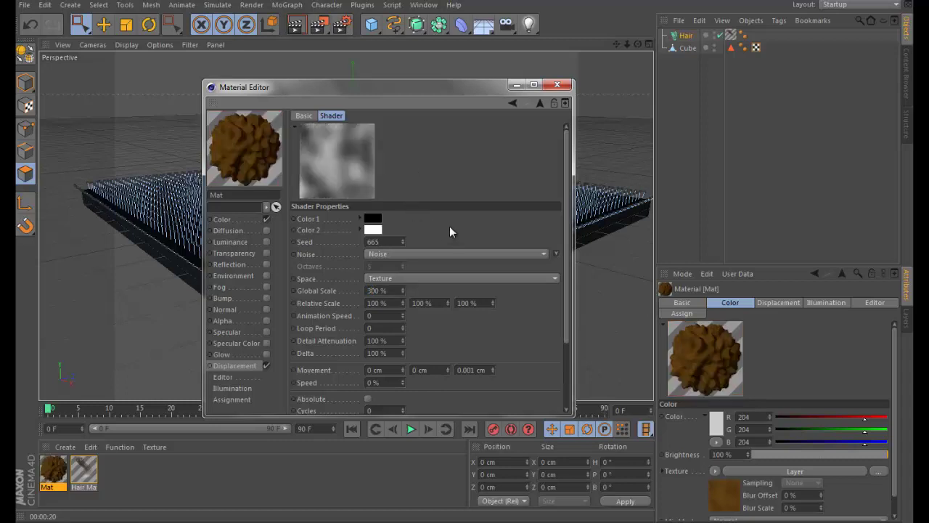
# Set the displacement noise shader's Color 1 to a dark brown.
pyautogui.click(371, 222)
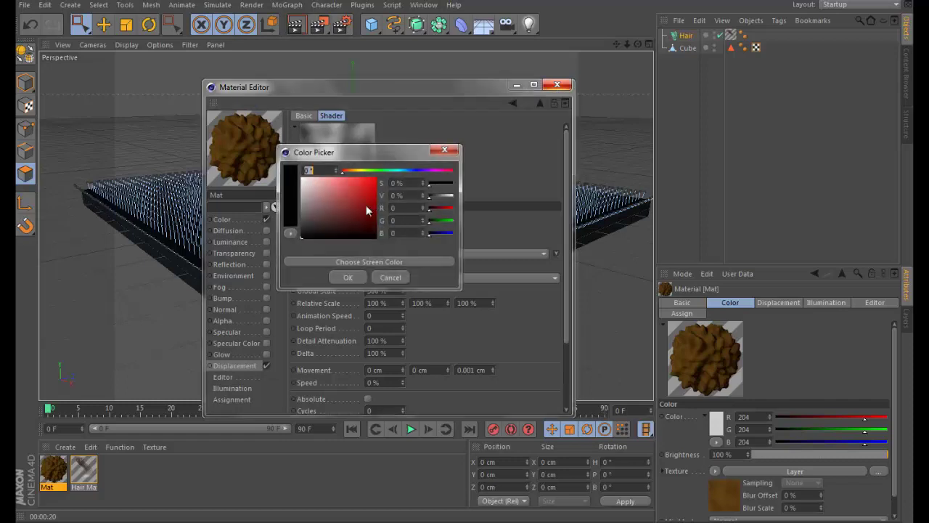
pyautogui.click(355, 171)
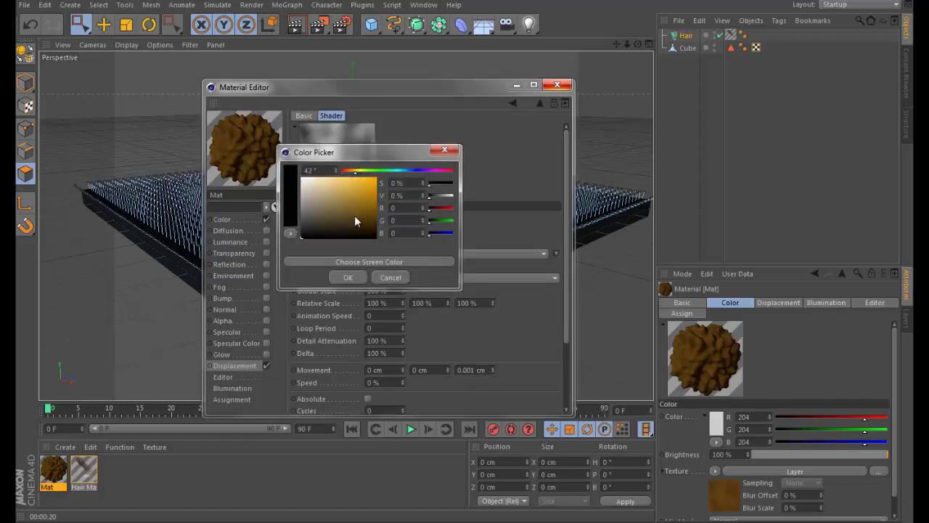
pyautogui.click(369, 221)
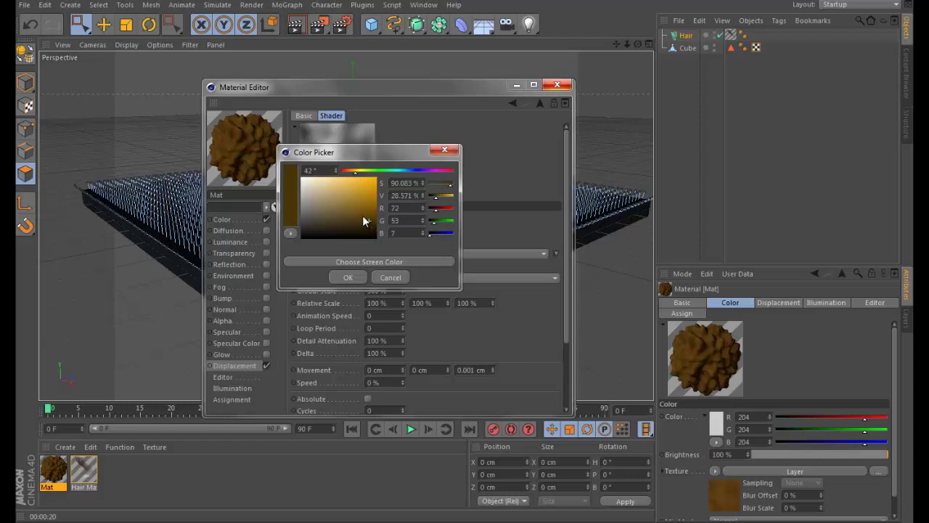
pyautogui.click(350, 170)
pyautogui.click(348, 278)
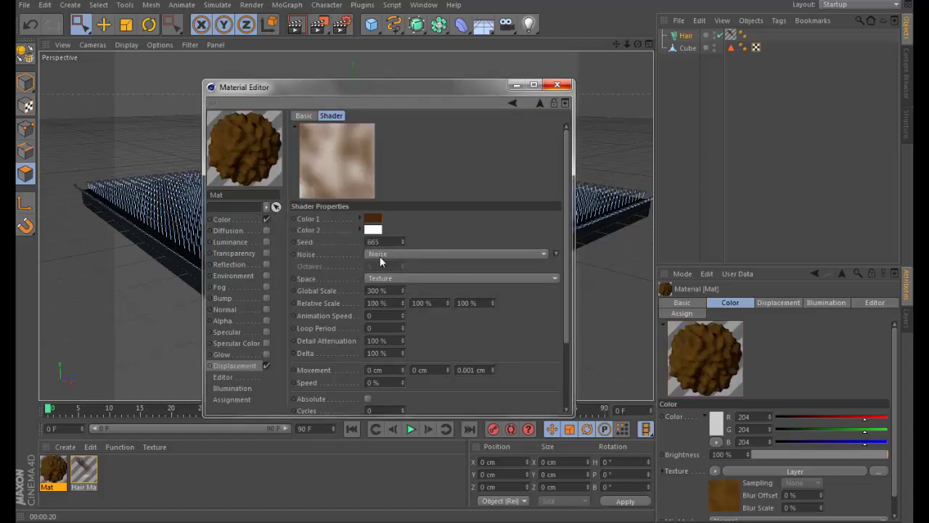
# Try a lighter brown for the displacement noise's Color 2 and undo that color change.
pyautogui.click(373, 230)
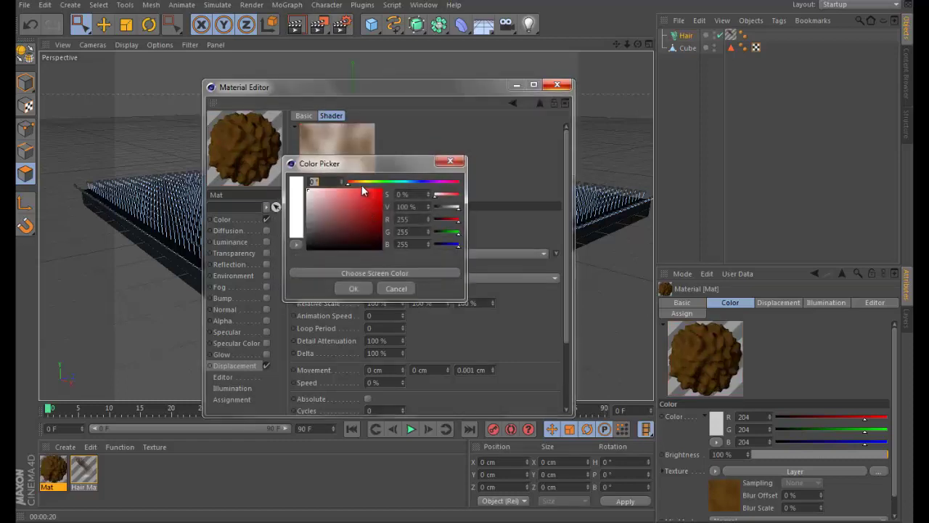
pyautogui.click(363, 181)
pyautogui.click(356, 182)
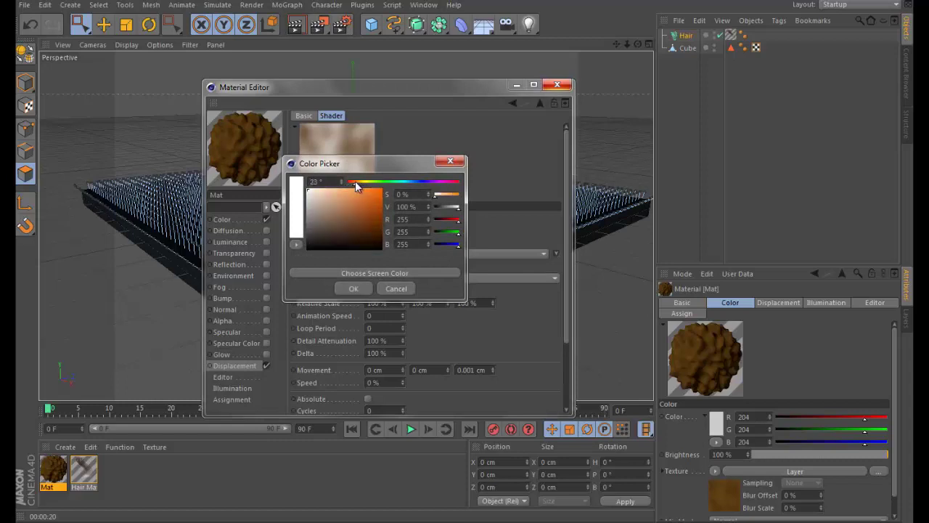
pyautogui.click(358, 218)
pyautogui.click(352, 289)
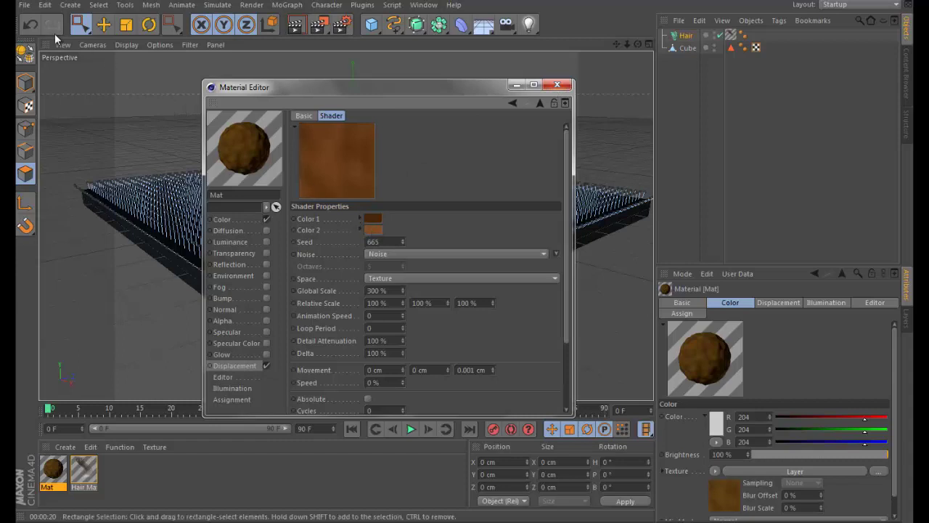
pyautogui.click(37, 26)
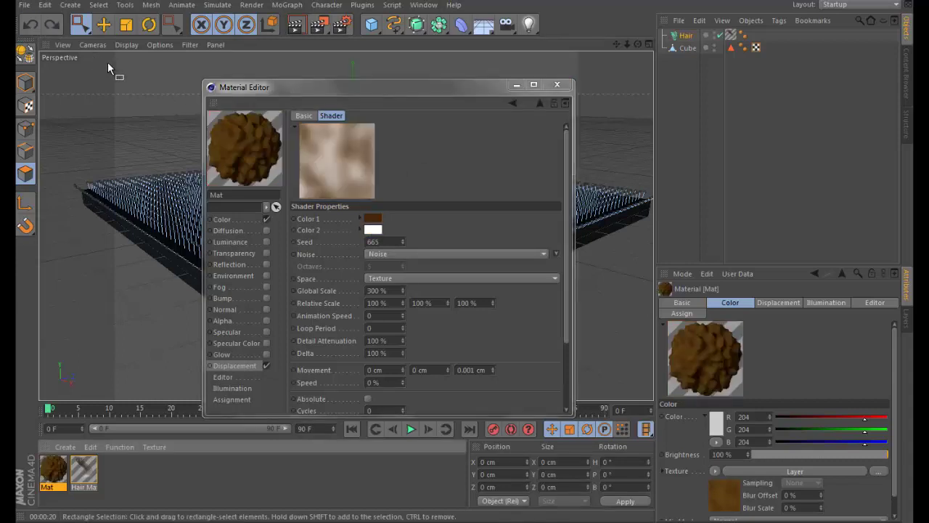
# Apply the brown soil material Mat to the Cube and render the active view.
pyautogui.click(556, 86)
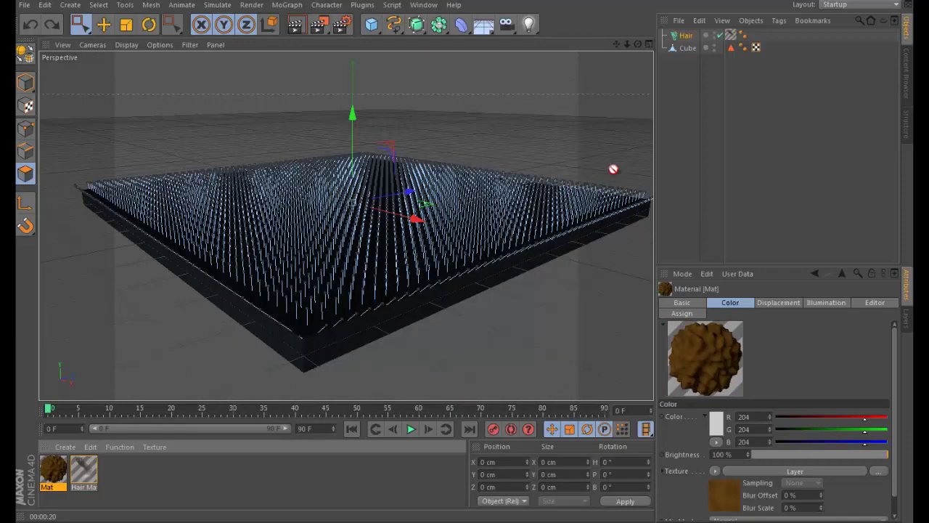
pyautogui.moveTo(613, 169); pyautogui.dragTo(693, 50)
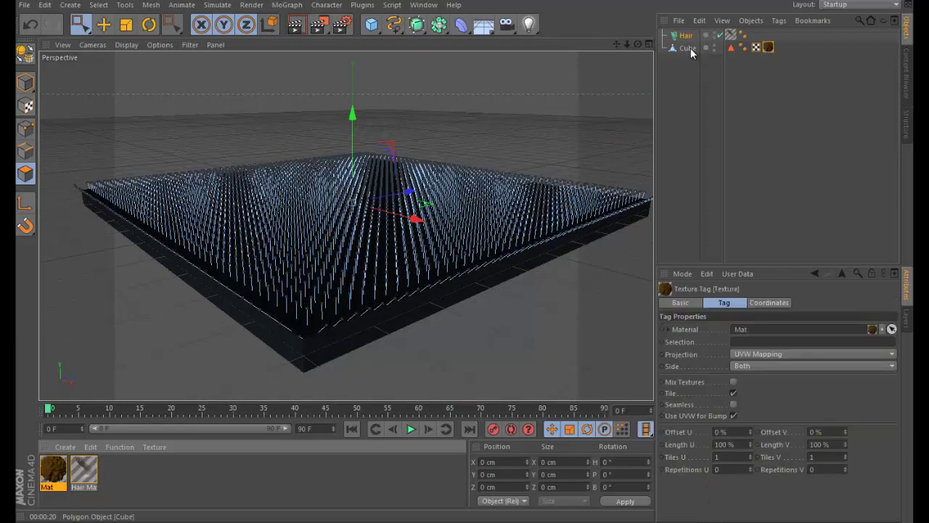
pyautogui.click(300, 31)
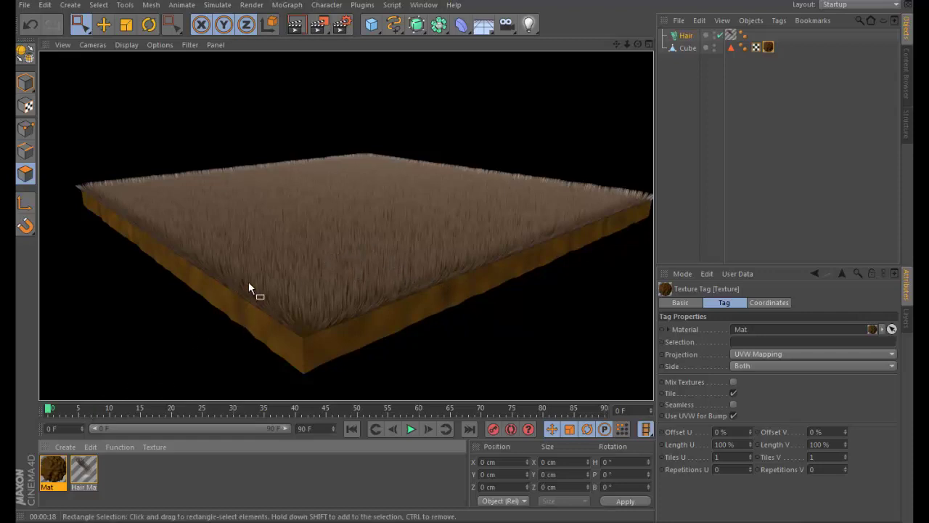
# Set the root-end knot of Hair Mat's color gradient to dark green with RGB 36, 72, 17.
pyautogui.doubleClick(82, 474)
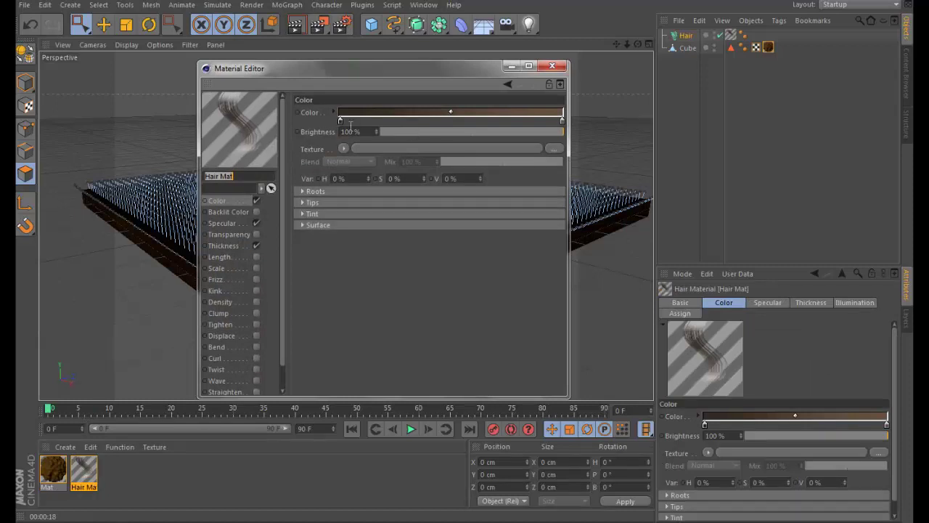
pyautogui.click(341, 120)
pyautogui.doubleClick(341, 121)
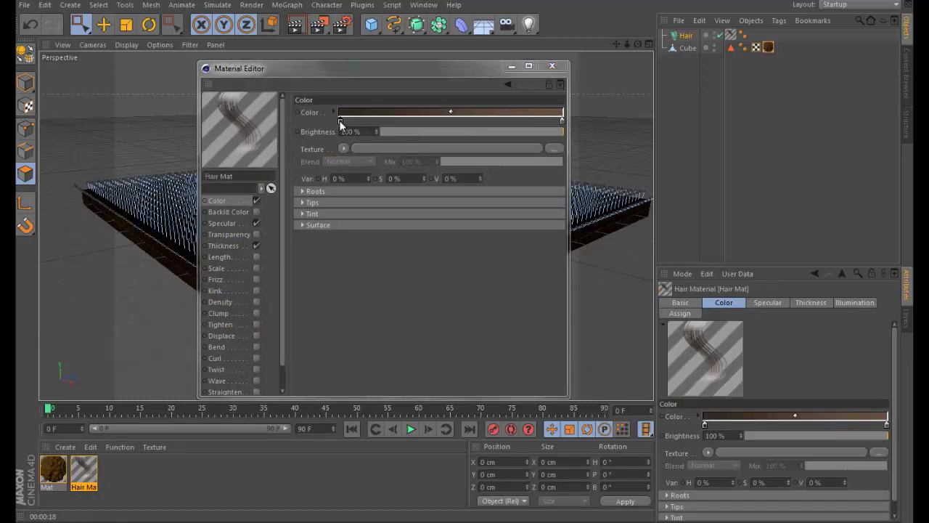
pyautogui.click(343, 75)
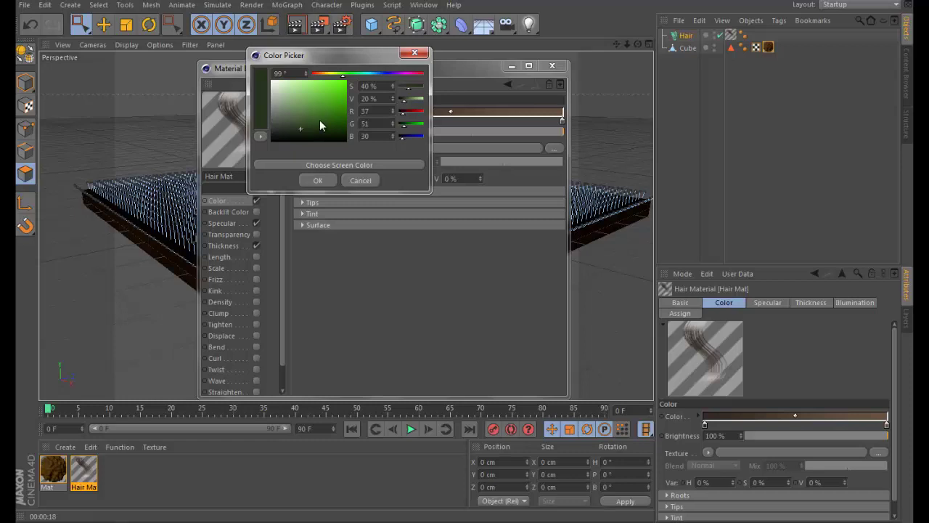
pyautogui.click(328, 127)
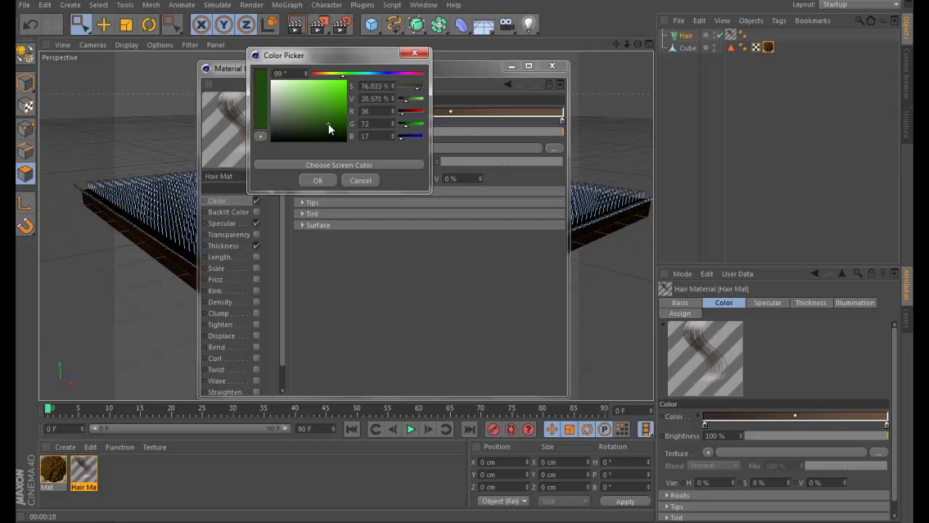
pyautogui.click(322, 178)
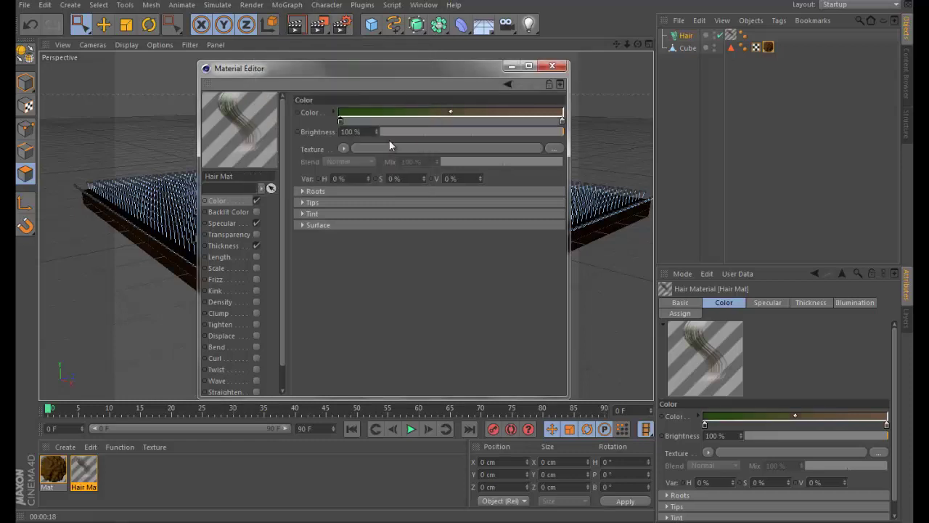
# Set the tip-end knot of Hair Mat's color gradient to a lighter green with a hue of 86°.
pyautogui.doubleClick(560, 121)
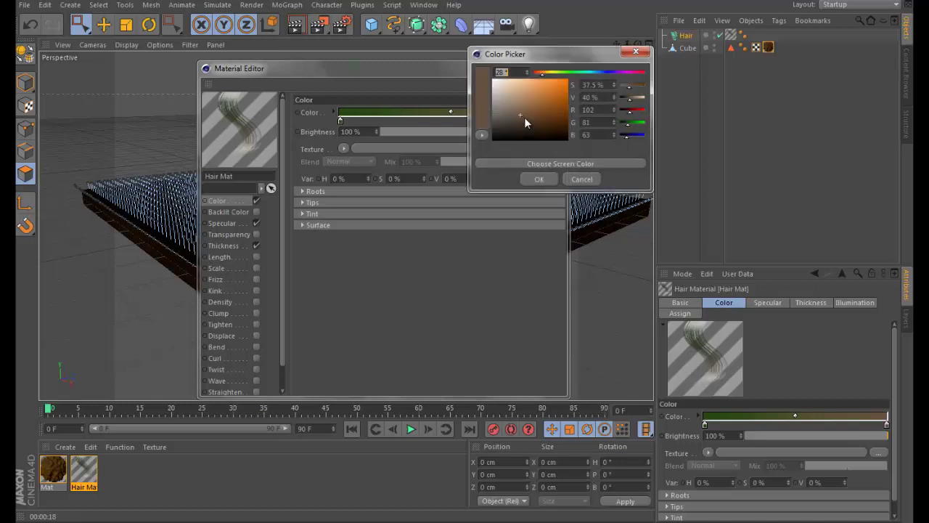
pyautogui.click(560, 73)
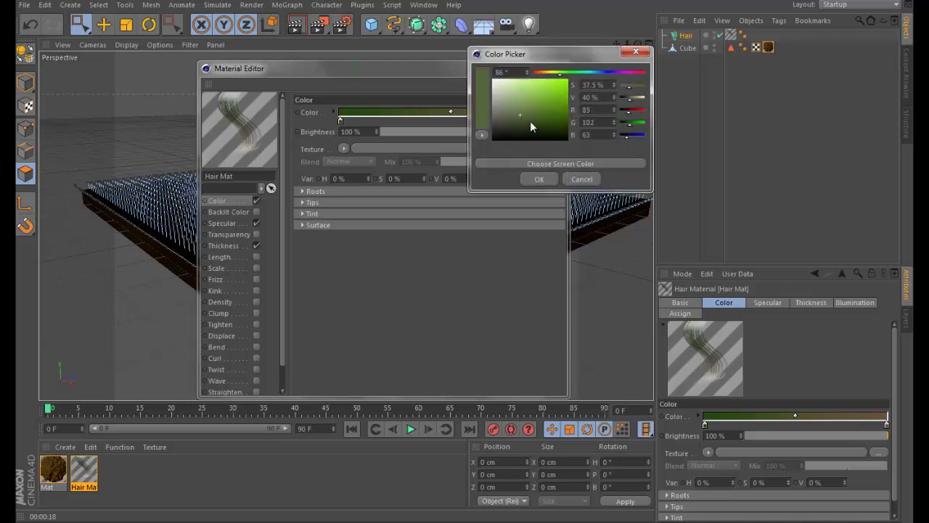
pyautogui.click(537, 179)
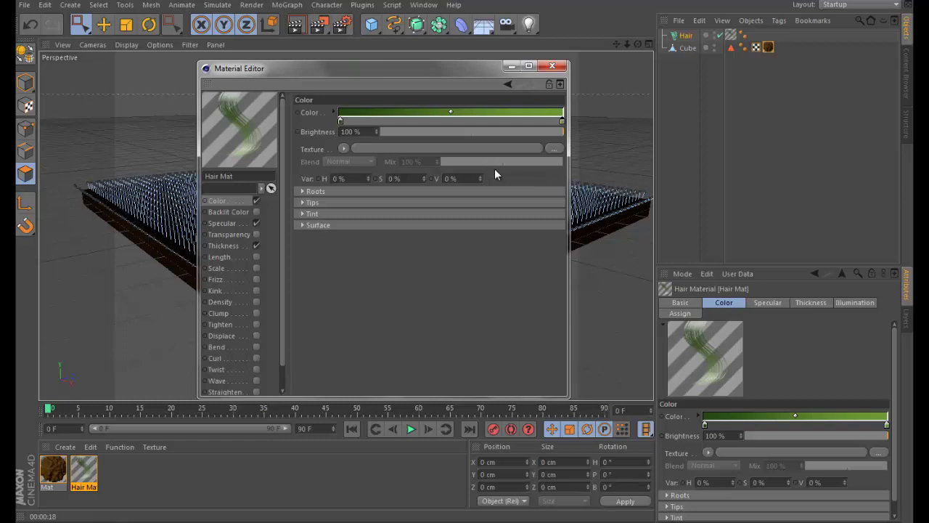
# Enable the Length channel of the hair material.
pyautogui.click(256, 257)
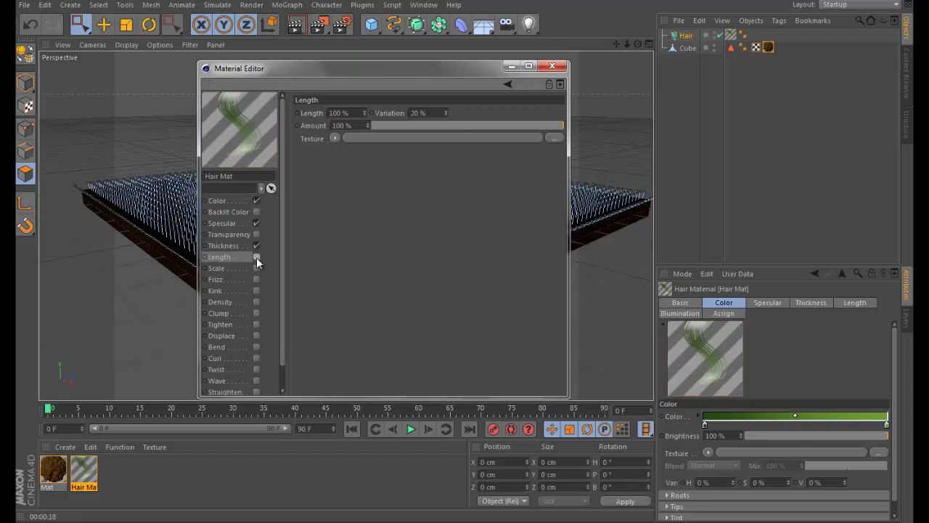
pyautogui.click(255, 257)
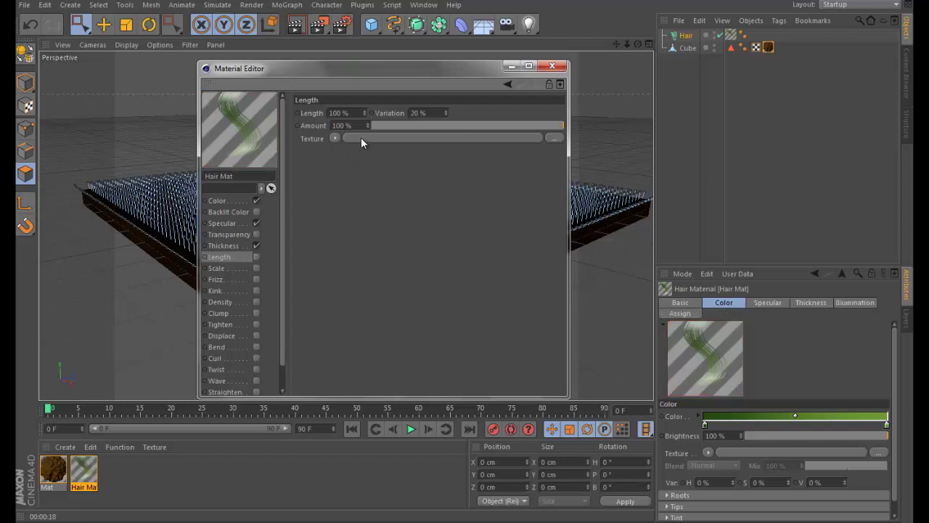
pyautogui.click(256, 257)
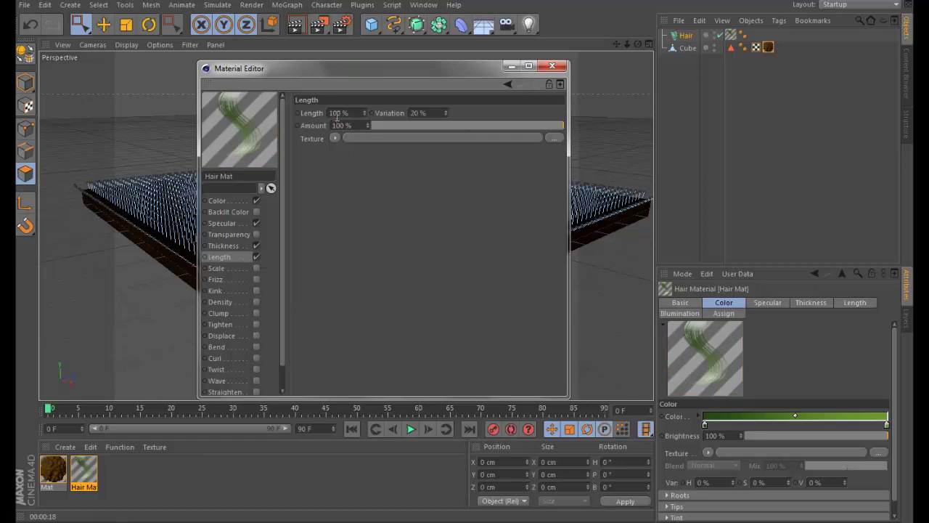
pyautogui.doubleClick(338, 113)
pyautogui.write('250')
pyautogui.press('Return')
pyautogui.click(256, 222)
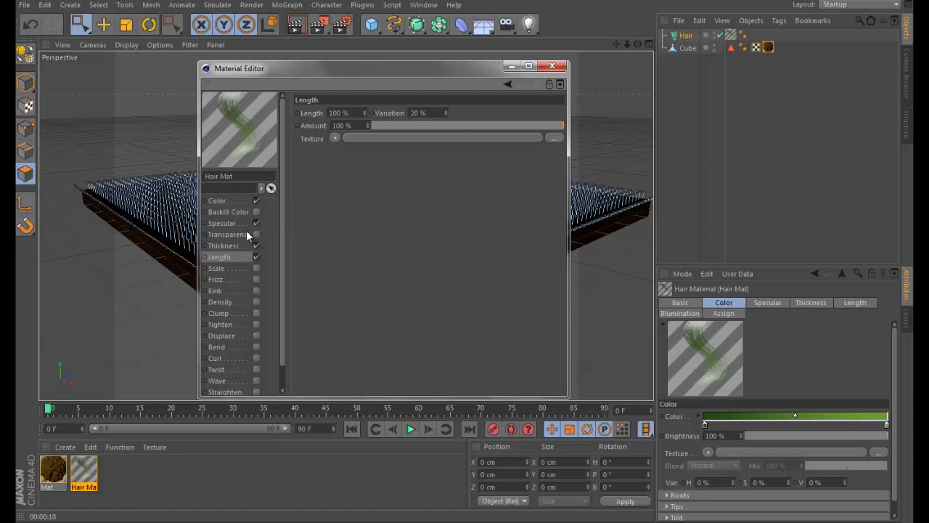
# Enable the hair material's Frizz channel and set Frizz to 200%.
pyautogui.click(256, 279)
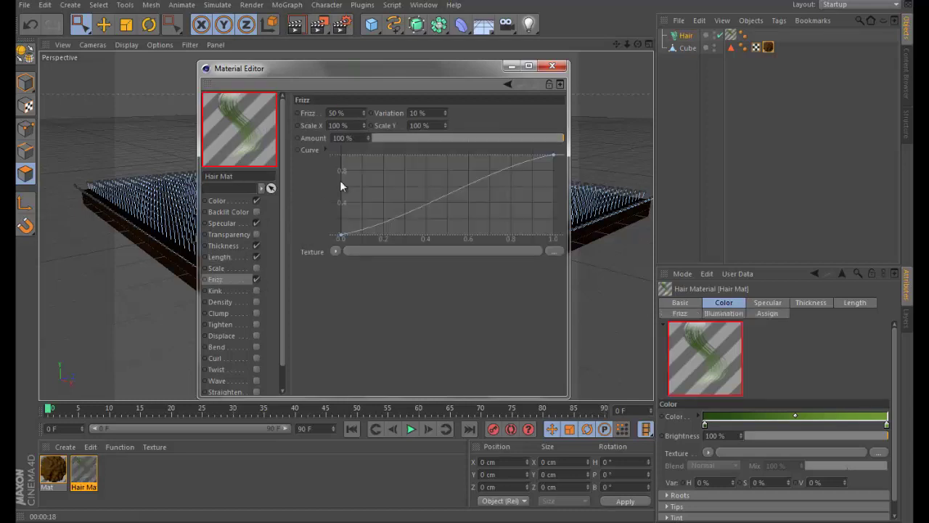
pyautogui.doubleClick(335, 113)
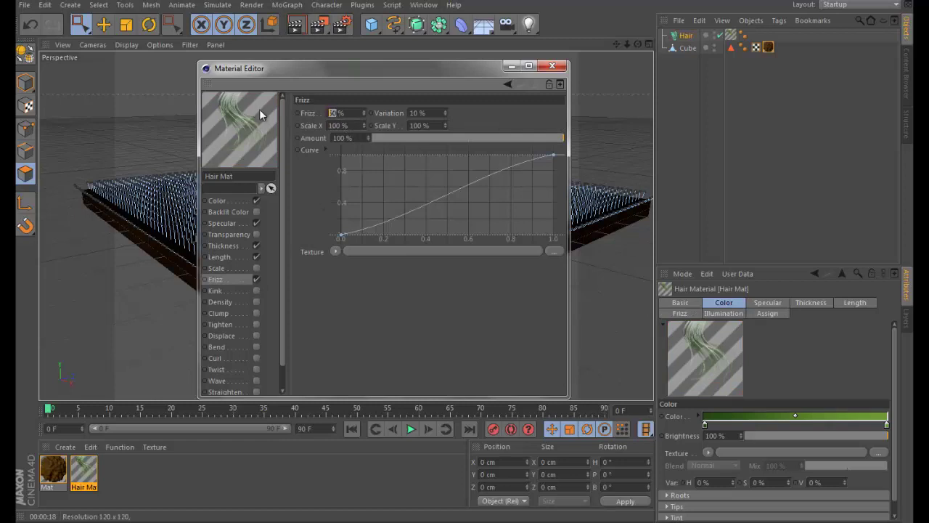
pyautogui.write('250')
pyautogui.doubleClick(338, 113)
pyautogui.write('150')
pyautogui.press('Return')
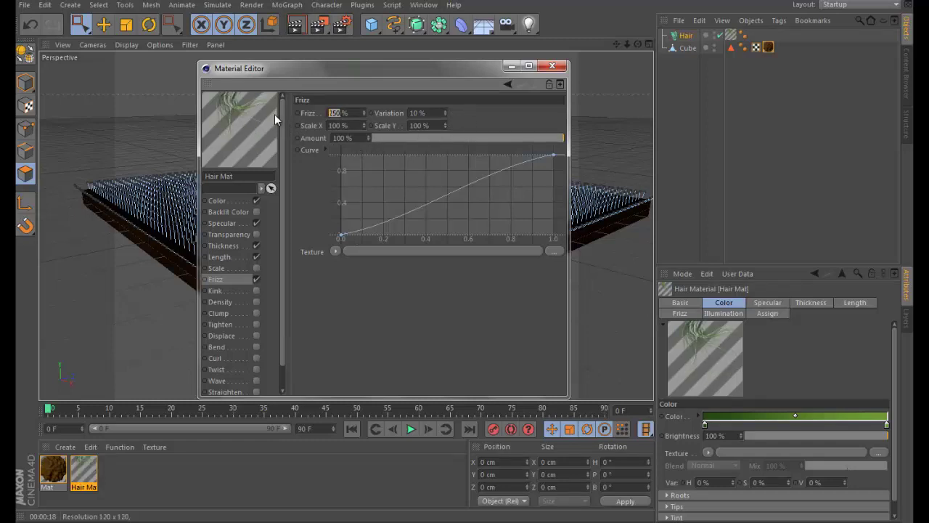
pyautogui.write('200')
pyautogui.press('Return')
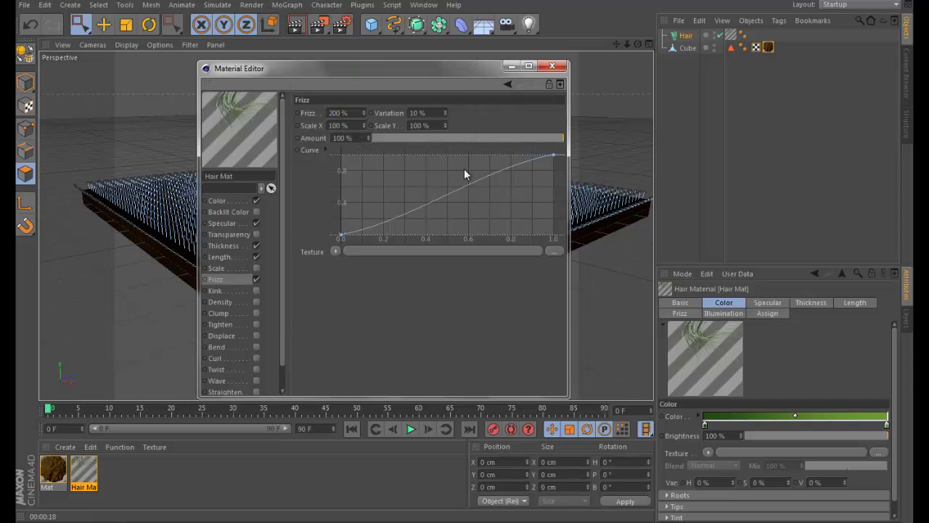
# Enable the hair material's Kink and Clump channels and render a closer view of the grass.
pyautogui.click(257, 290)
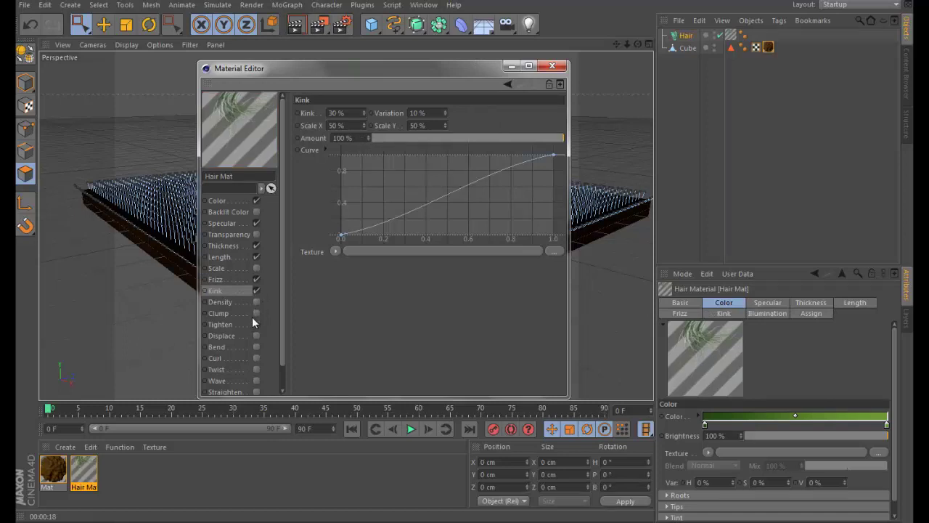
pyautogui.click(257, 314)
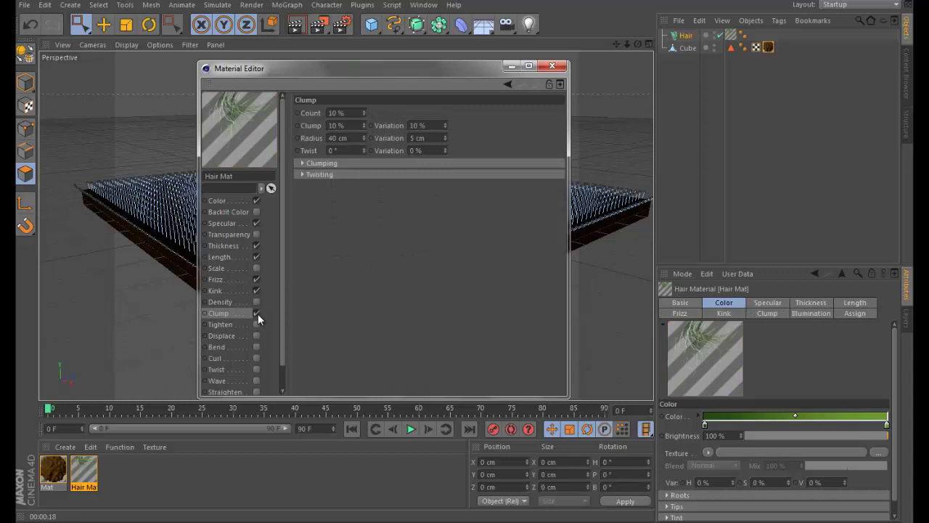
pyautogui.scroll(-2, 245, 340)
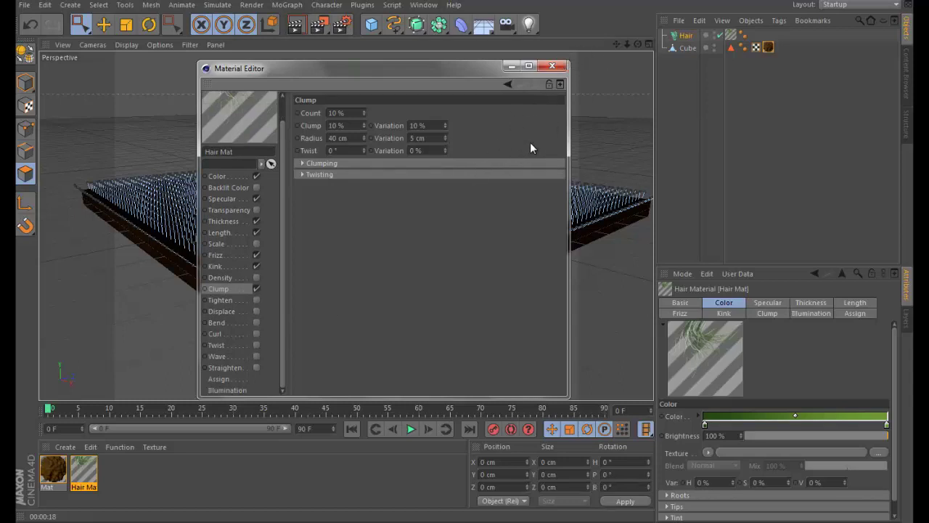
pyautogui.click(551, 66)
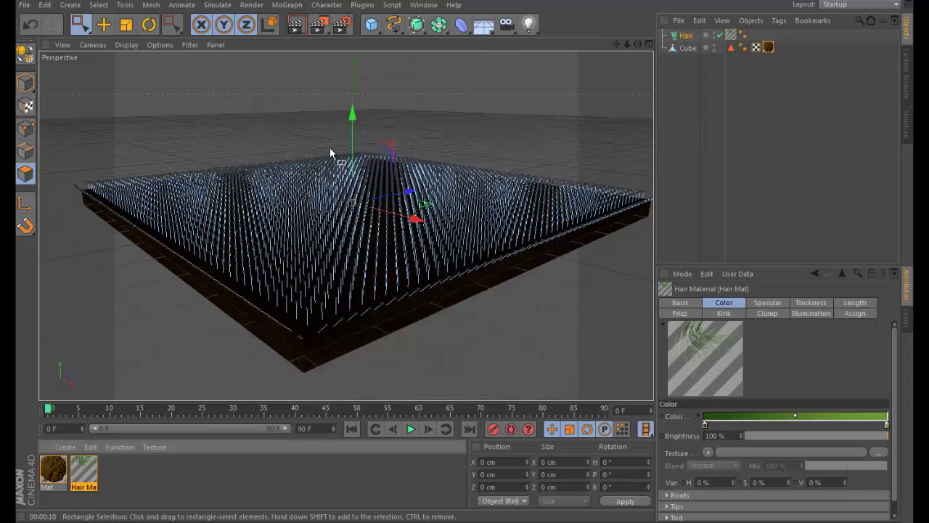
pyautogui.scroll(3, 330, 149)
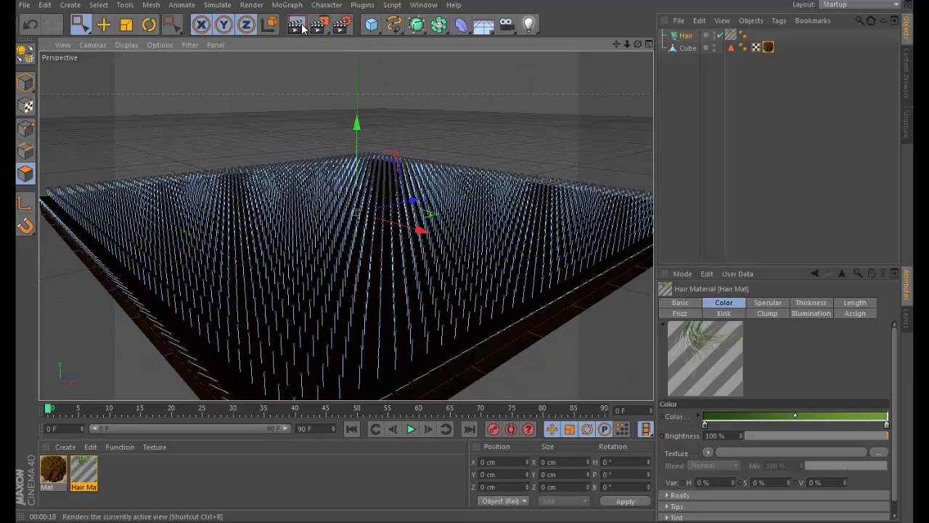
pyautogui.click(303, 28)
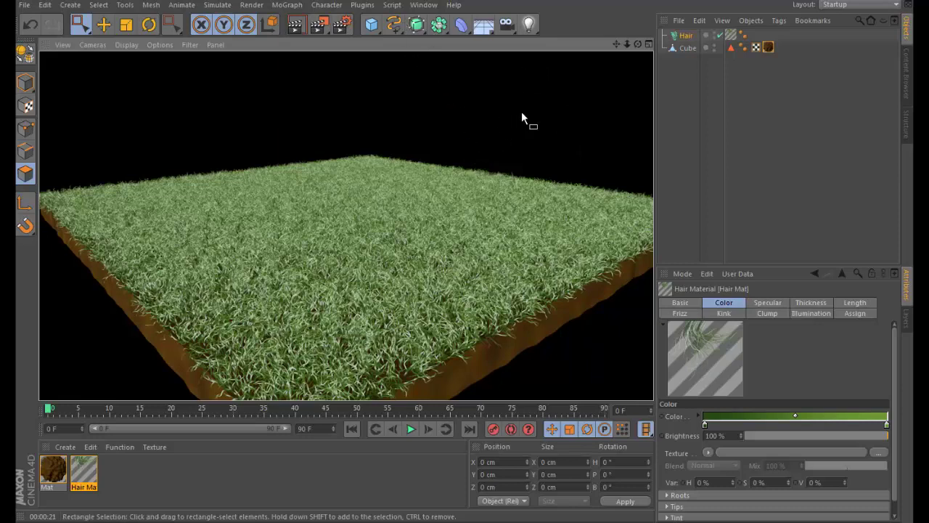
# Add a Physical Sky object to the scene.
pyautogui.click(484, 29)
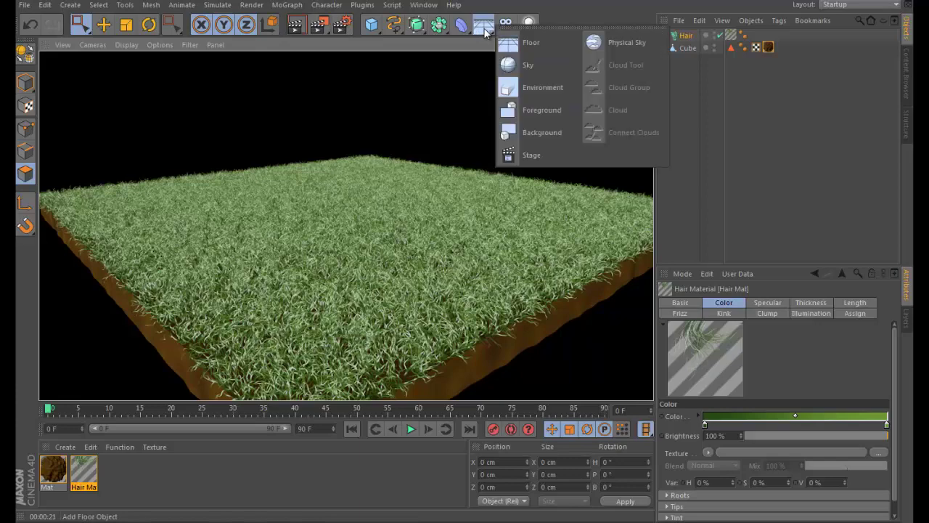
pyautogui.click(635, 42)
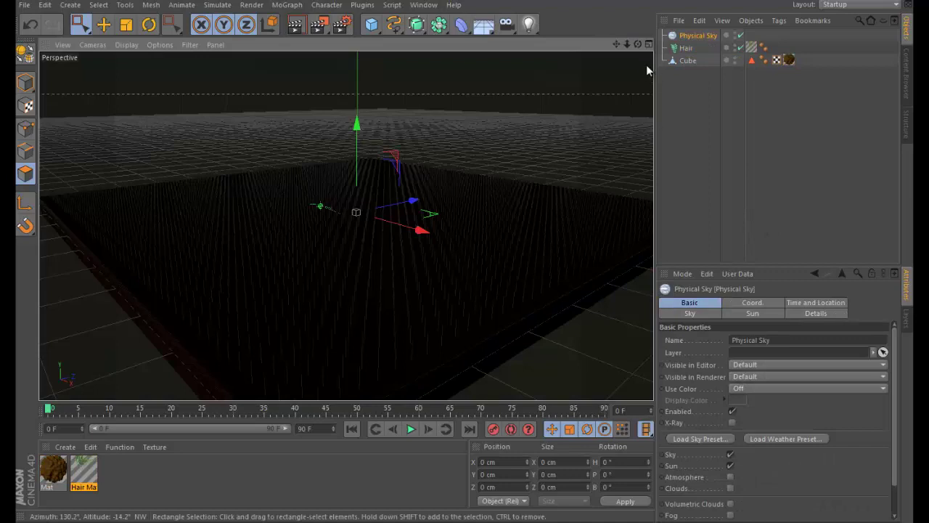
# Load a sky preset with scattered white clouds on blue into the Physical Sky and set its sun intensity to 130%.
pyautogui.click(698, 438)
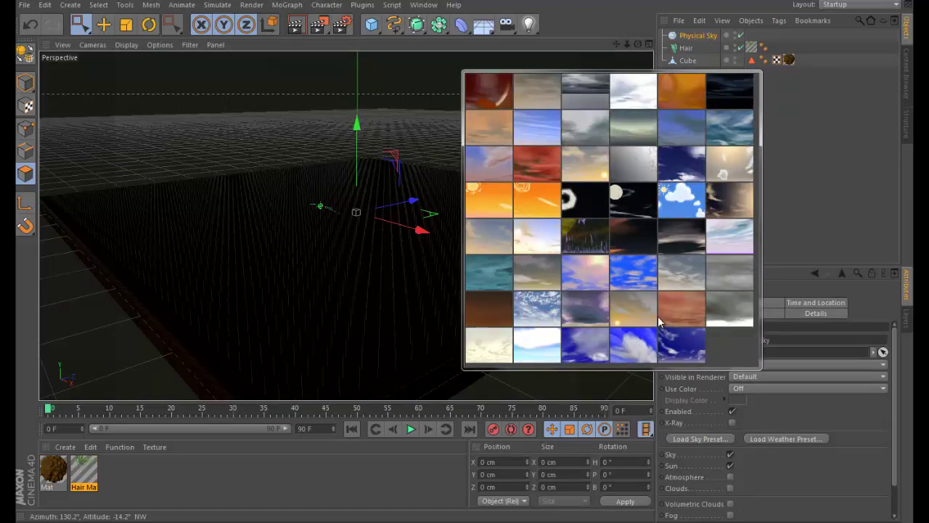
pyautogui.click(538, 311)
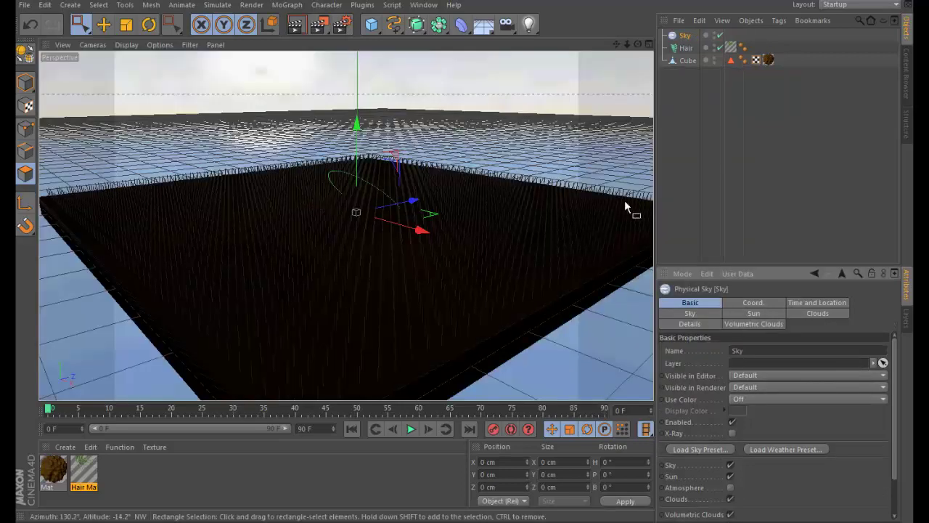
pyautogui.click(749, 316)
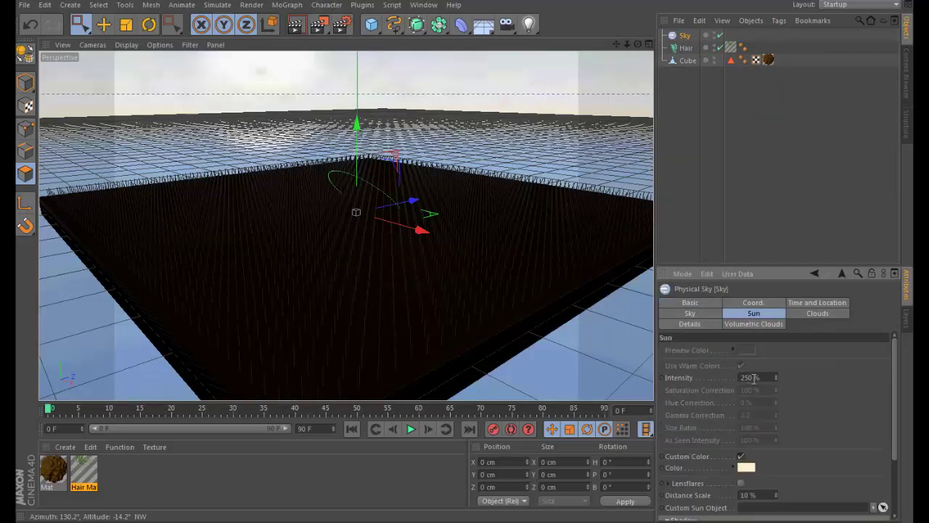
pyautogui.click(754, 379)
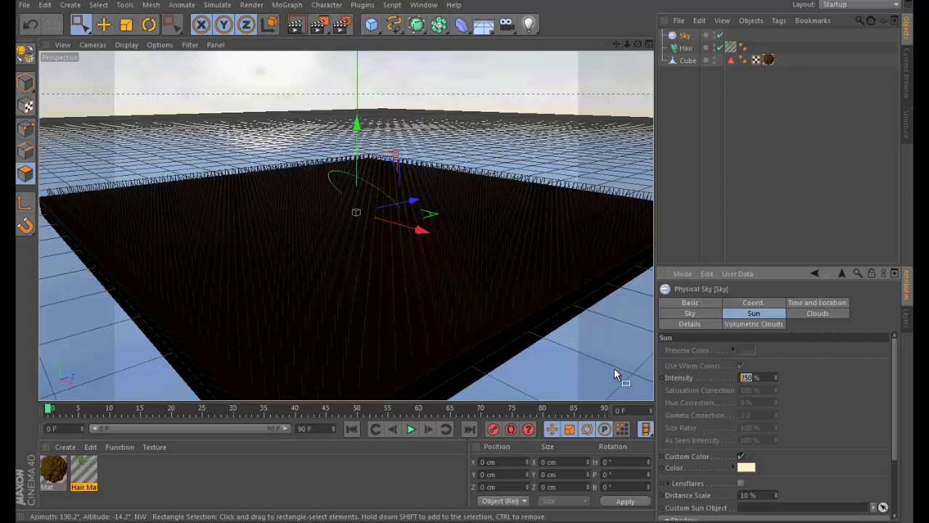
pyautogui.write('130')
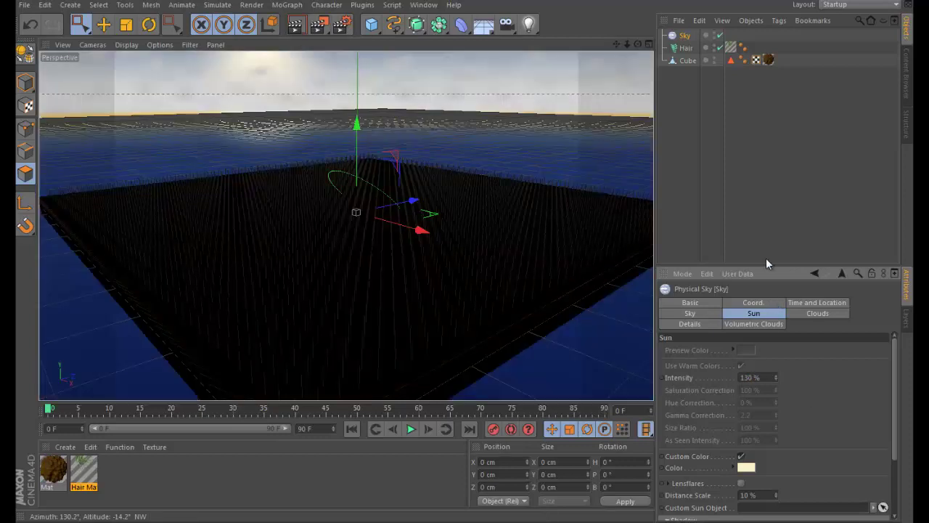
# Frame the field from a low angle near the grass with the horizon in view and render the viewport.
pyautogui.moveTo(637, 44); pyautogui.dragTo(588, 167)
pyautogui.moveTo(640, 44); pyautogui.dragTo(464, 253)
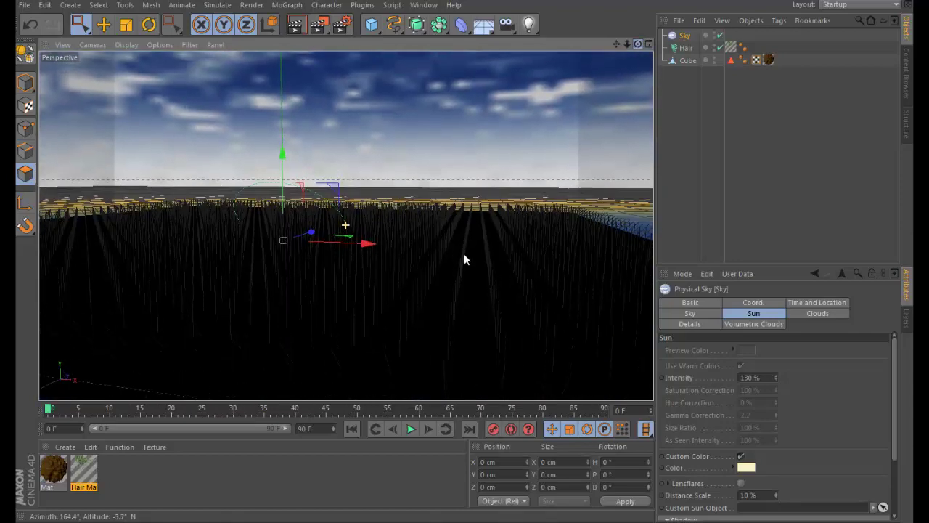
pyautogui.moveTo(634, 44); pyautogui.dragTo(465, 253)
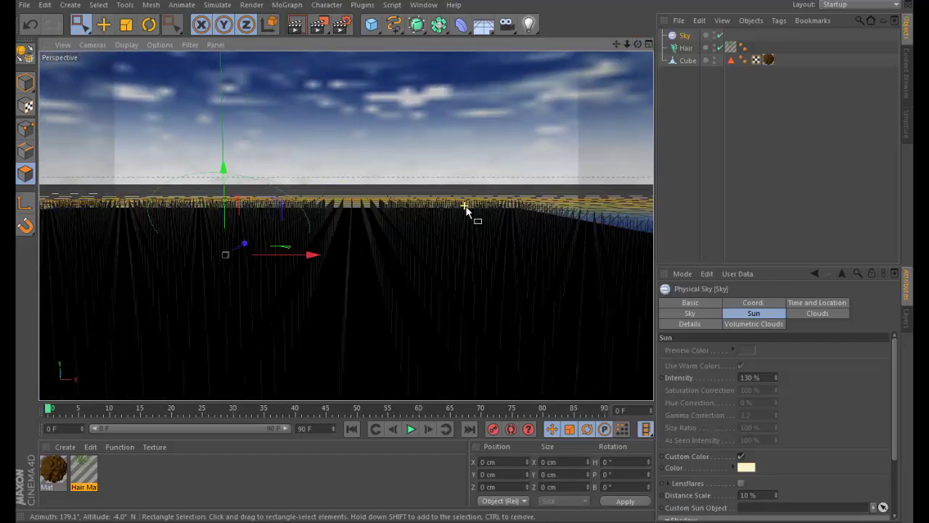
pyautogui.keyDown('alt'); pyautogui.moveTo(466, 257); pyautogui.dragTo(465, 259); pyautogui.keyUp('alt')
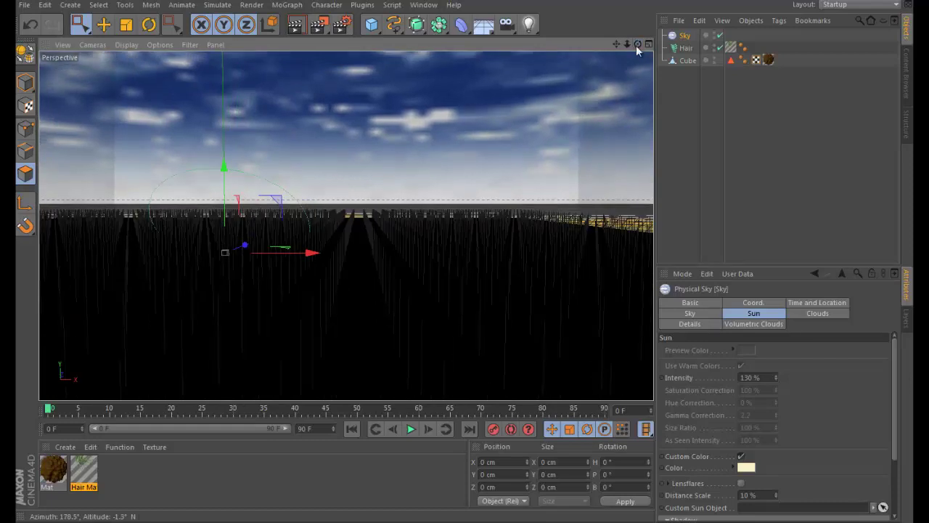
pyautogui.click(303, 27)
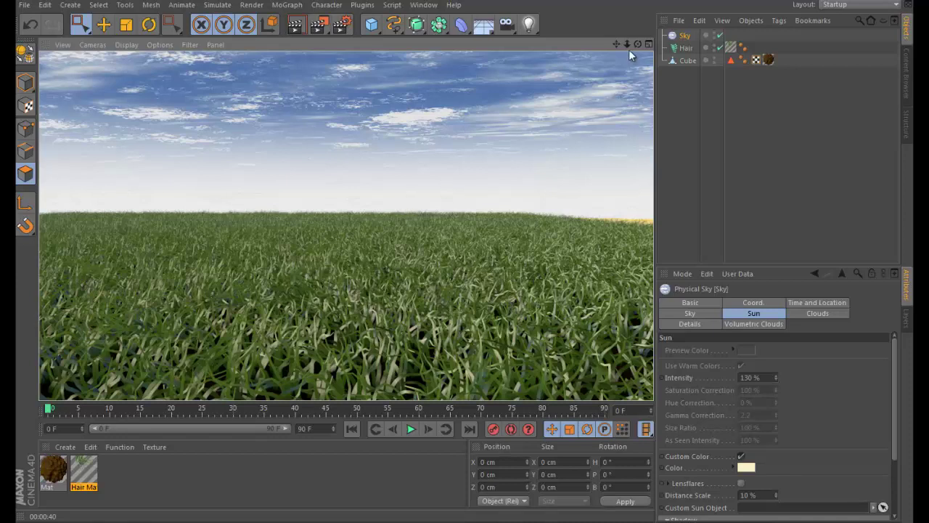
# Add a Landscape object and raise it out of the grass to about X 89 cm, Y 55 cm.
pyautogui.click(372, 26)
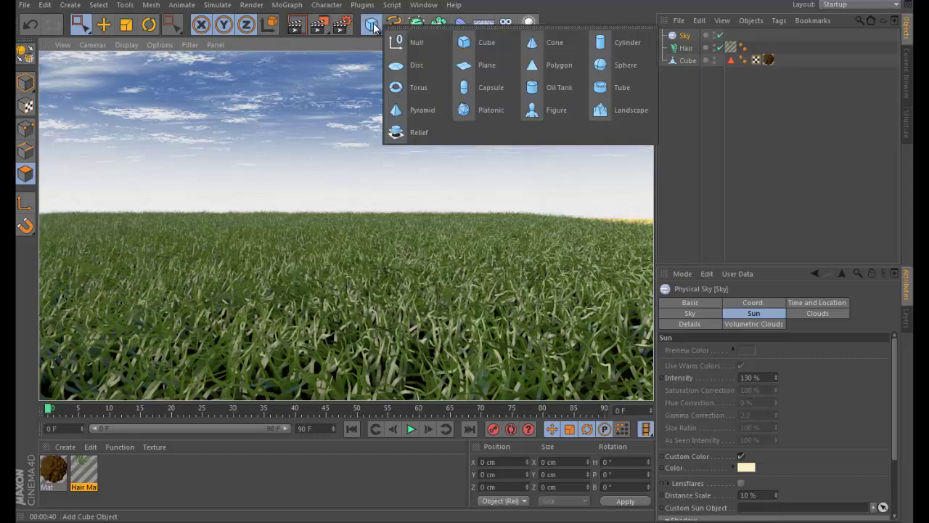
pyautogui.click(622, 116)
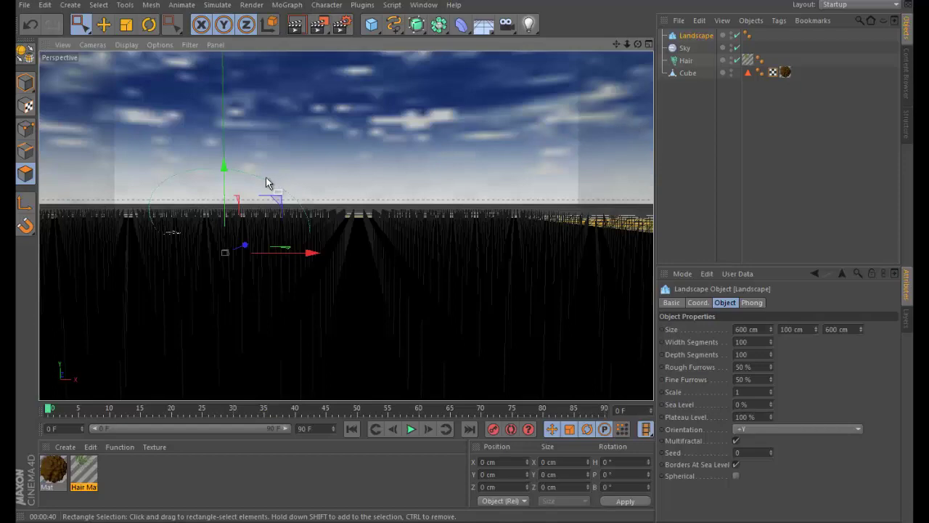
pyautogui.moveTo(226, 168); pyautogui.dragTo(222, 113)
pyautogui.moveTo(81, 24); pyautogui.dragTo(120, 40)
pyautogui.moveTo(309, 200); pyautogui.dragTo(376, 204)
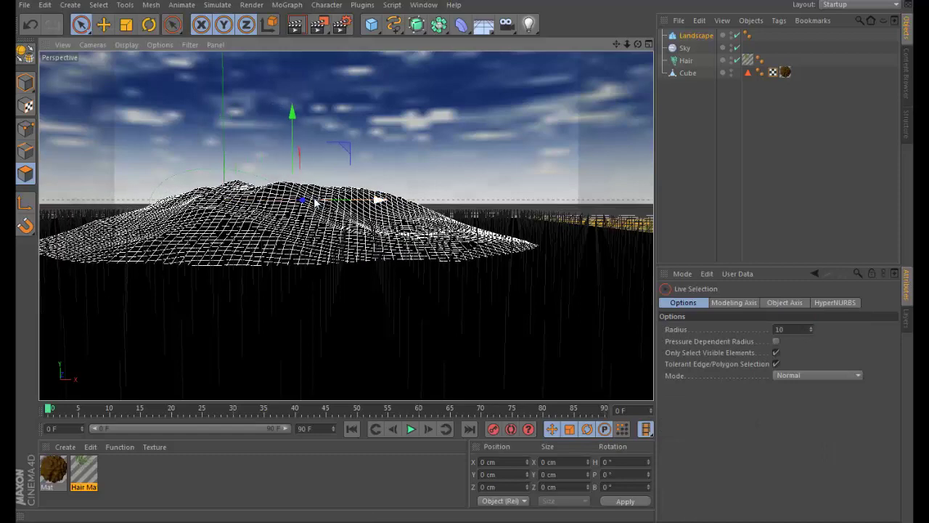
pyautogui.moveTo(323, 204); pyautogui.dragTo(330, 205)
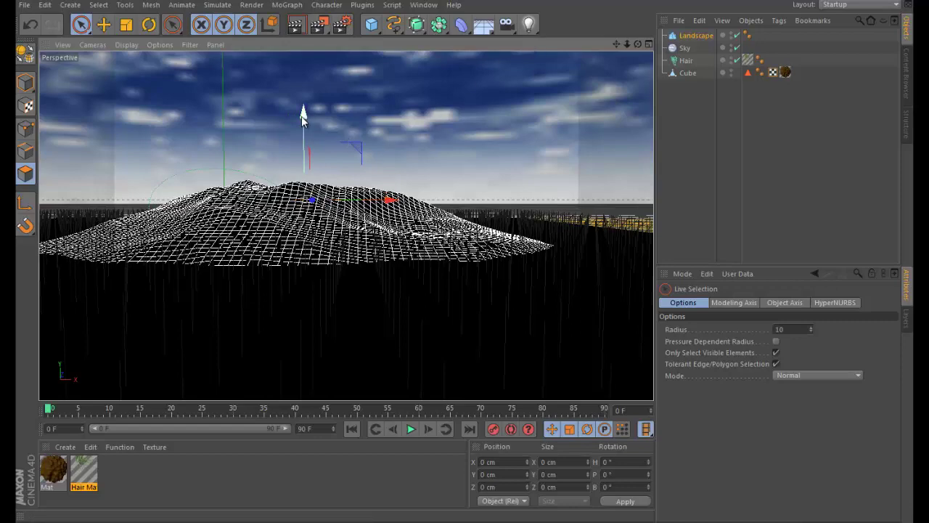
pyautogui.moveTo(304, 113); pyautogui.dragTo(321, 124)
# Stretch the landscape to about 763 cm wide and 175 cm high, and push it back to about Z 207 cm.
pyautogui.click(25, 82)
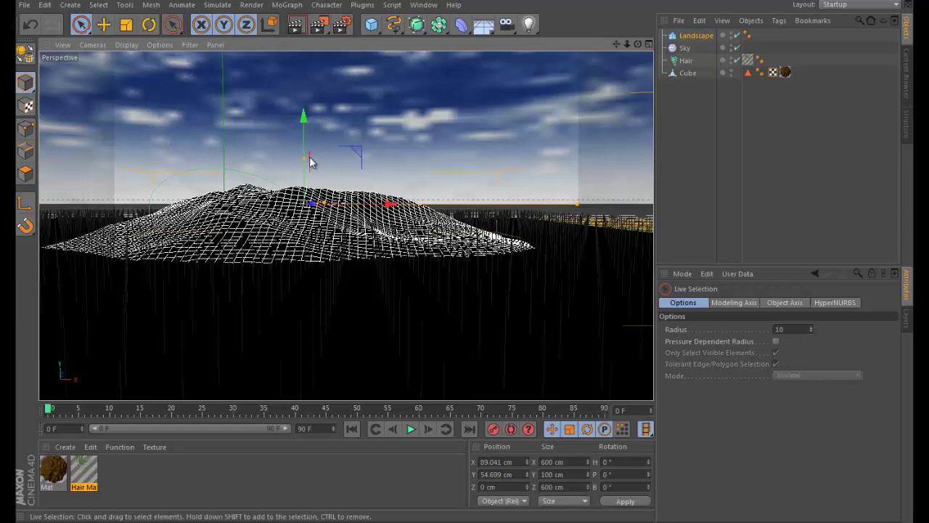
pyautogui.moveTo(305, 164); pyautogui.dragTo(303, 99)
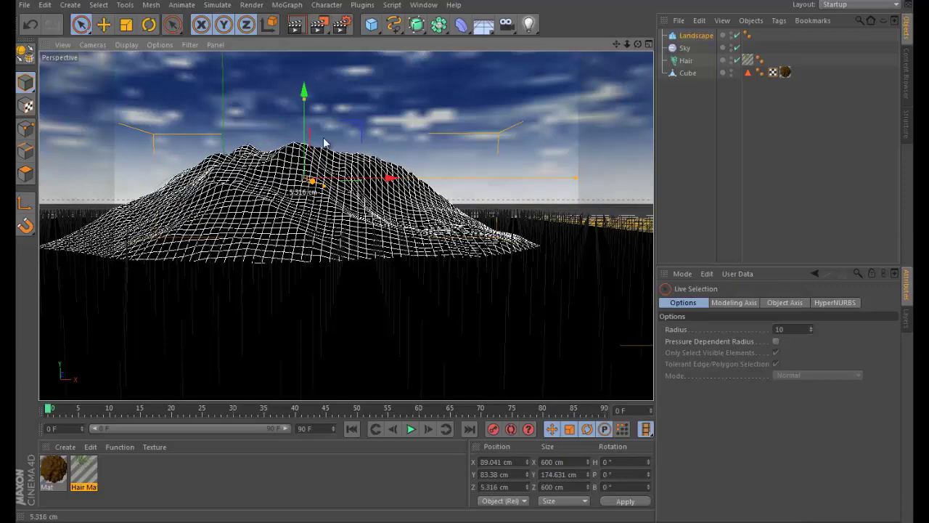
pyautogui.moveTo(322, 141); pyautogui.dragTo(304, 247)
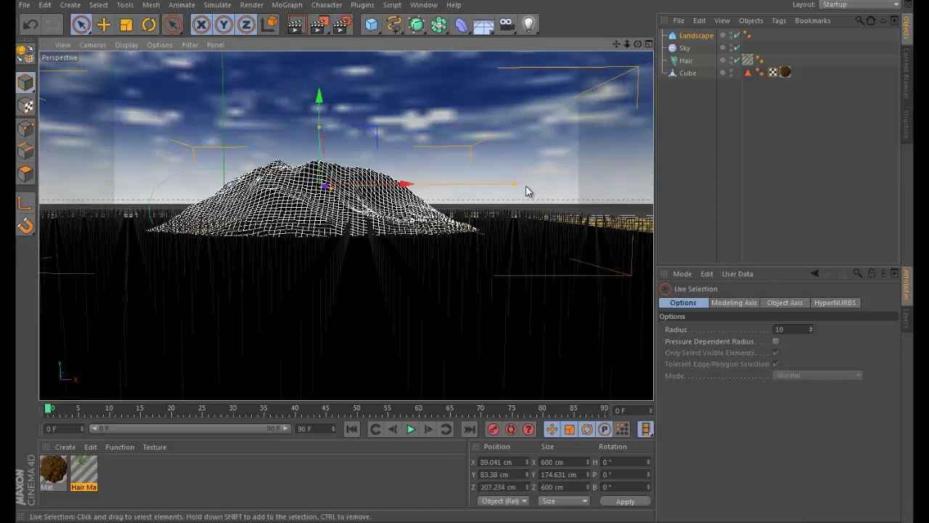
pyautogui.moveTo(516, 185); pyautogui.dragTo(568, 179)
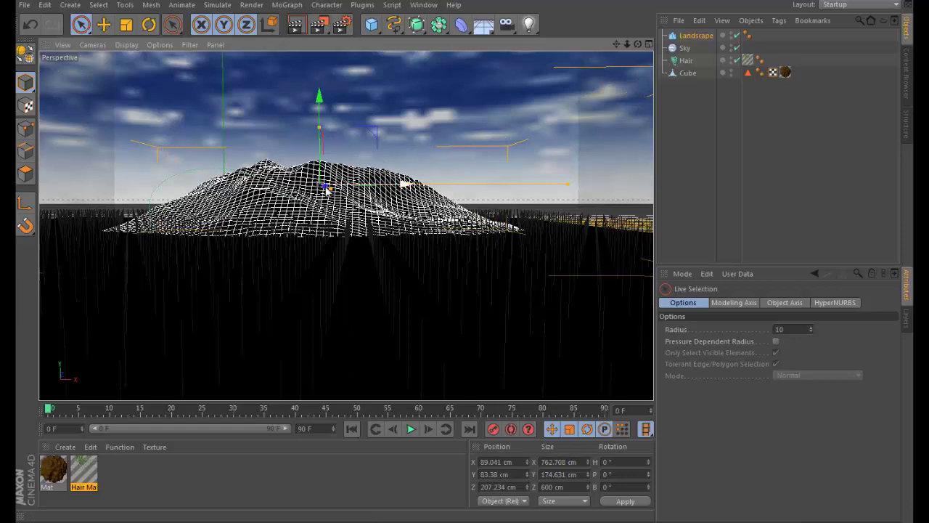
# Move the landscape farther into the background, to about X 22 cm and Z 379 cm.
pyautogui.moveTo(332, 151); pyautogui.dragTo(326, 150)
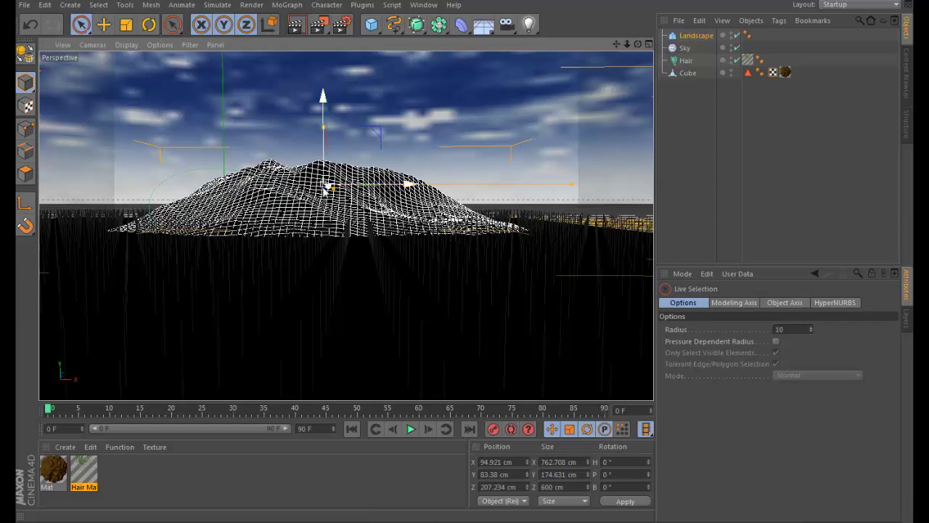
pyautogui.moveTo(328, 187); pyautogui.dragTo(318, 223)
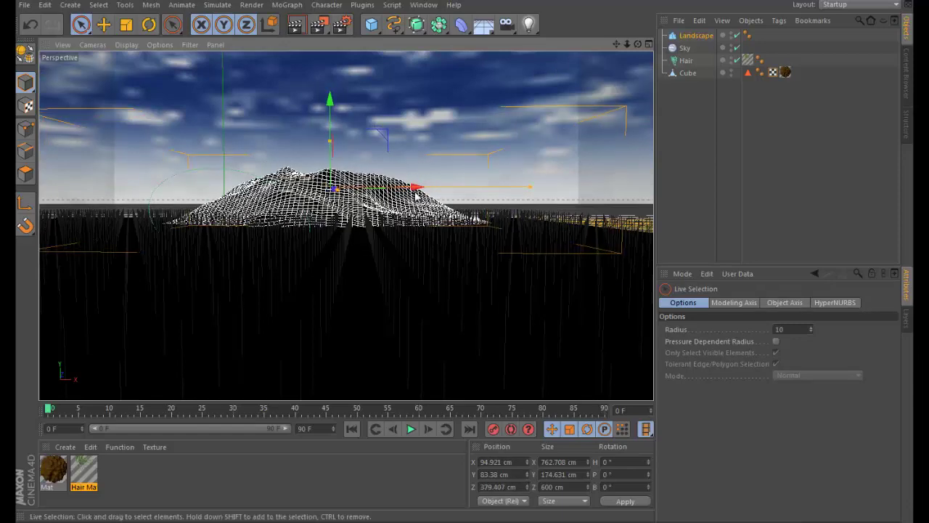
pyautogui.moveTo(418, 193); pyautogui.dragTo(376, 192)
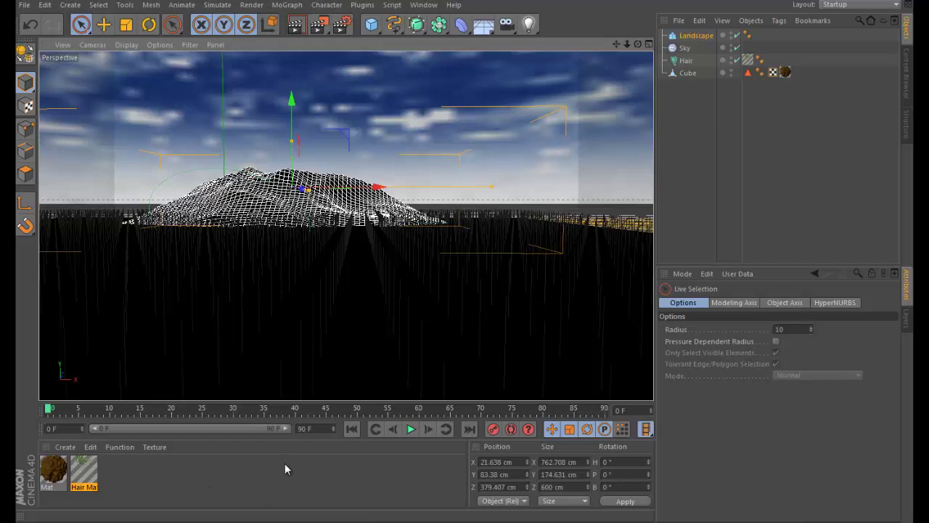
# Create a new material and load a Layer shader as its Color texture.
pyautogui.doubleClick(238, 476)
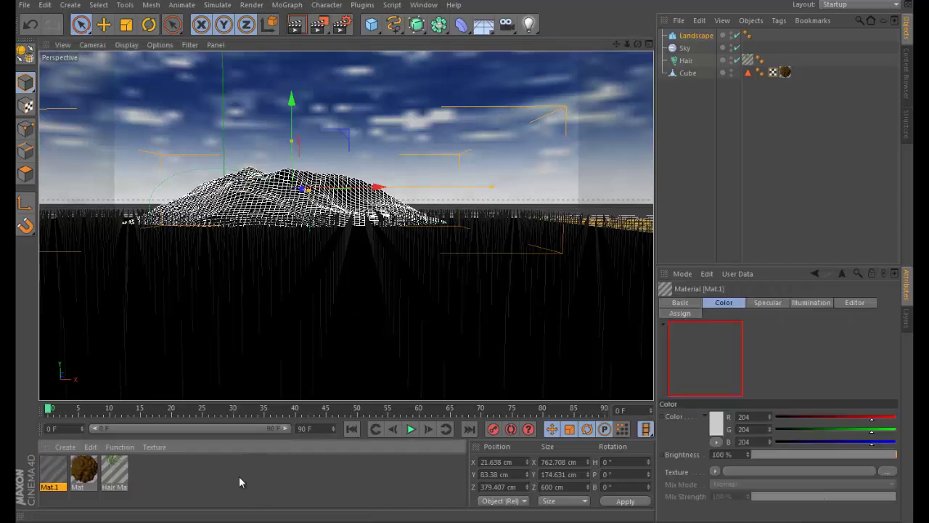
pyautogui.doubleClick(53, 470)
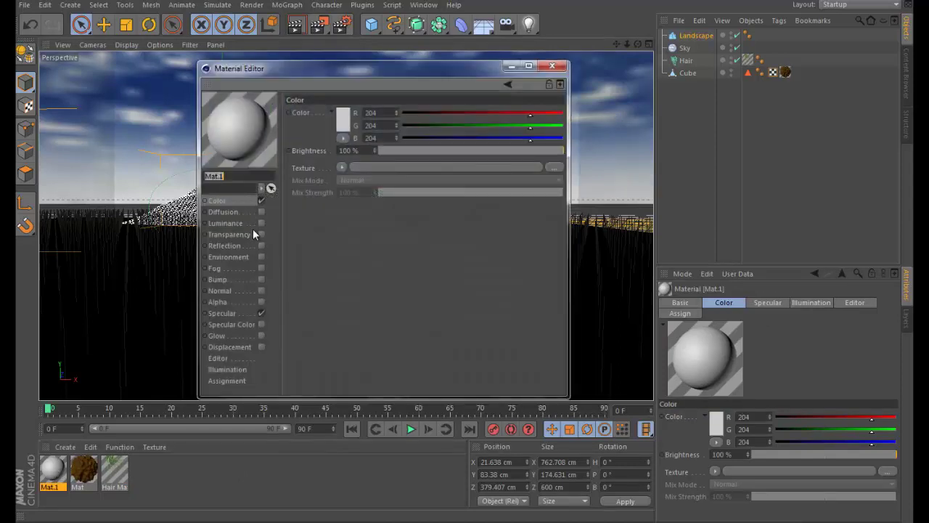
pyautogui.click(342, 168)
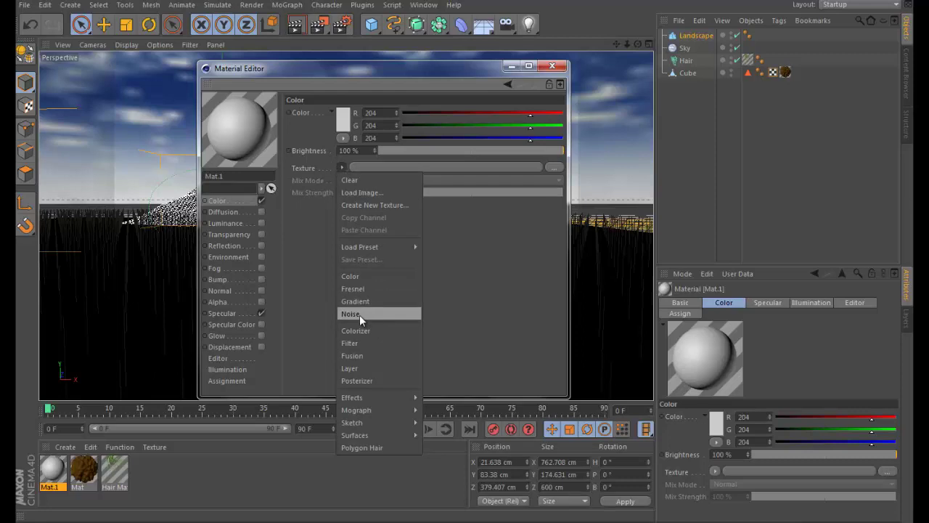
pyautogui.click(381, 367)
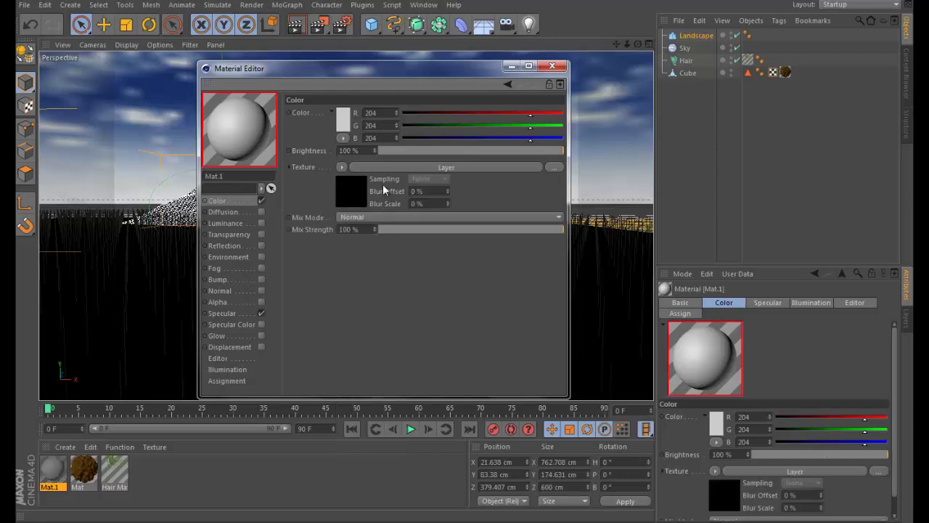
# Add a Noise shader to the Layer shader, with the Stupl noise type and a Global Scale of 200%.
pyautogui.click(408, 167)
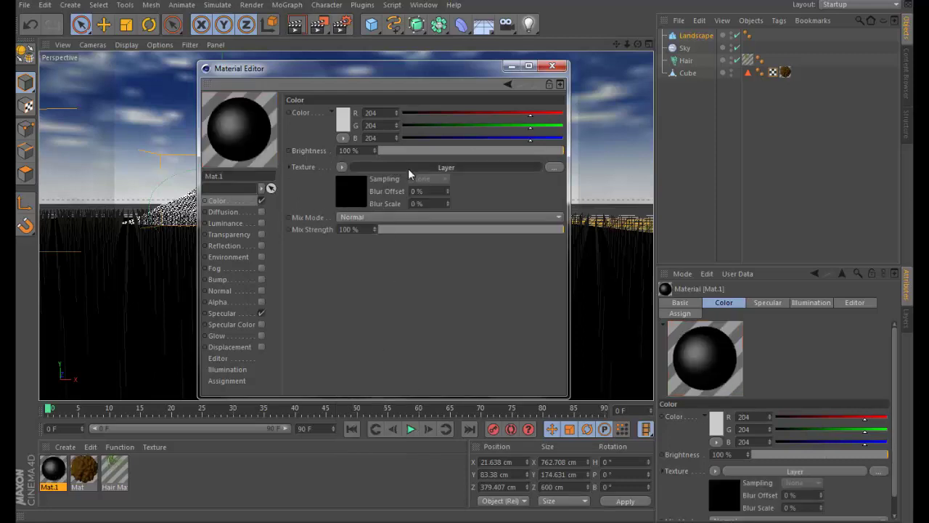
pyautogui.click(345, 212)
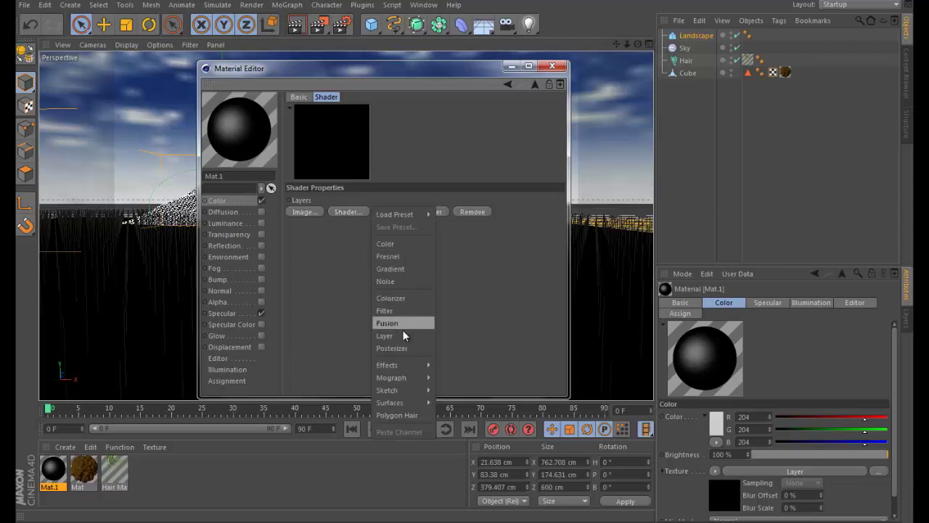
pyautogui.click(386, 281)
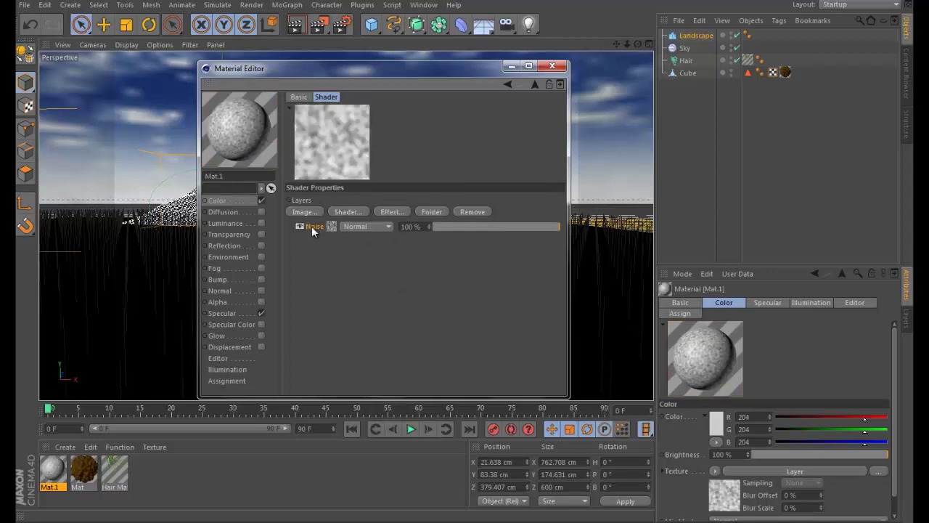
pyautogui.click(332, 226)
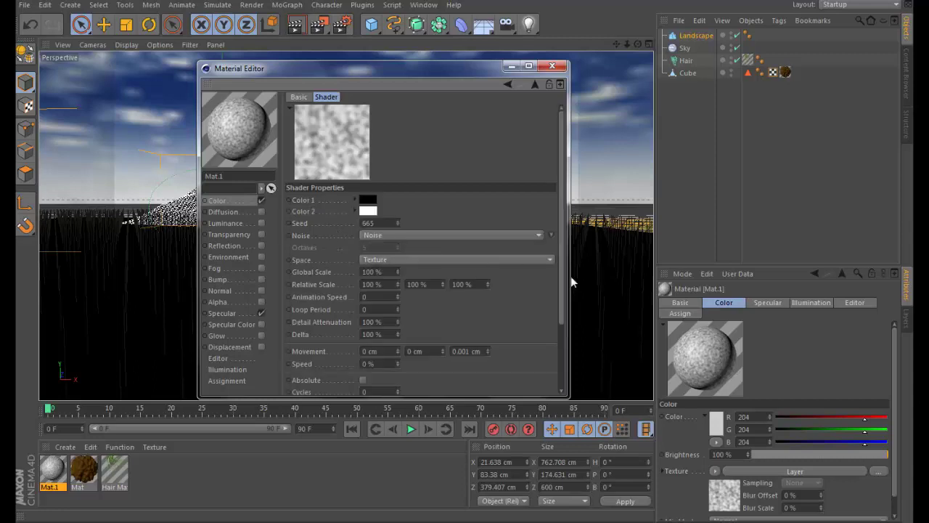
pyautogui.click(551, 235)
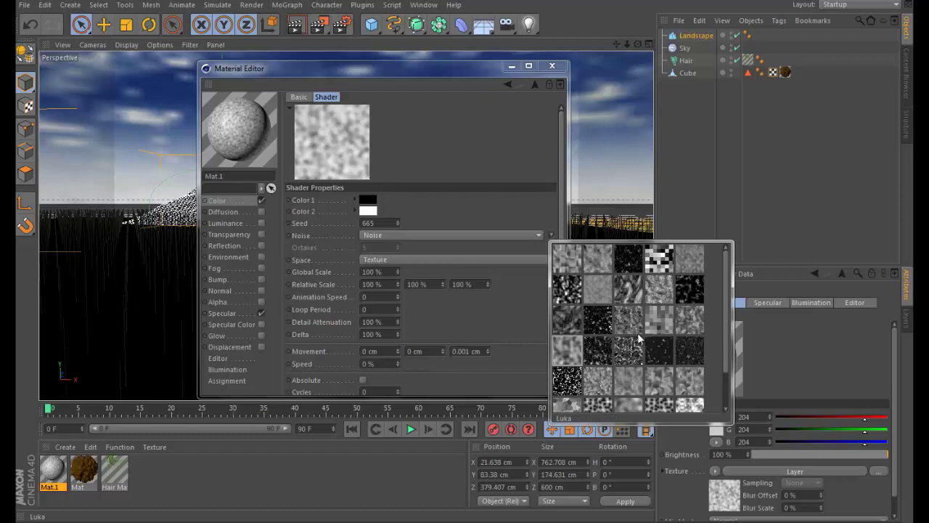
pyautogui.click(602, 377)
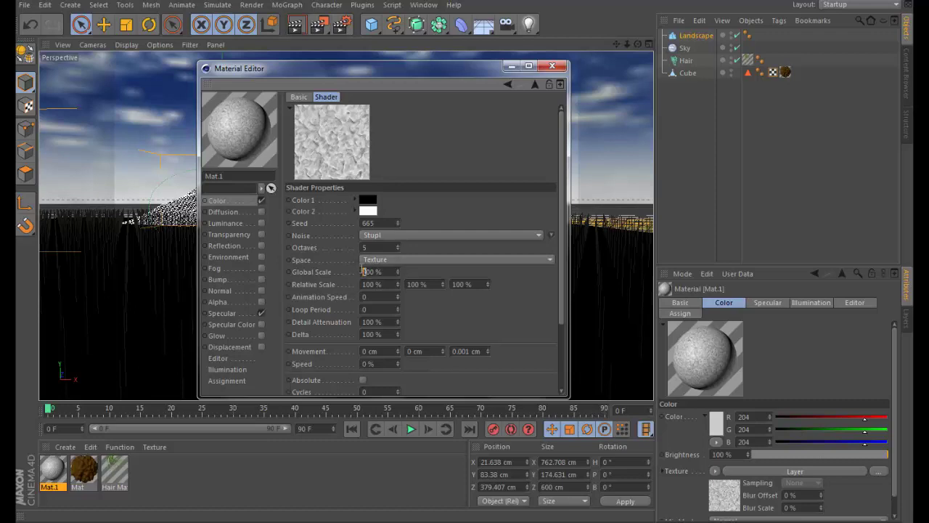
pyautogui.press('Return')
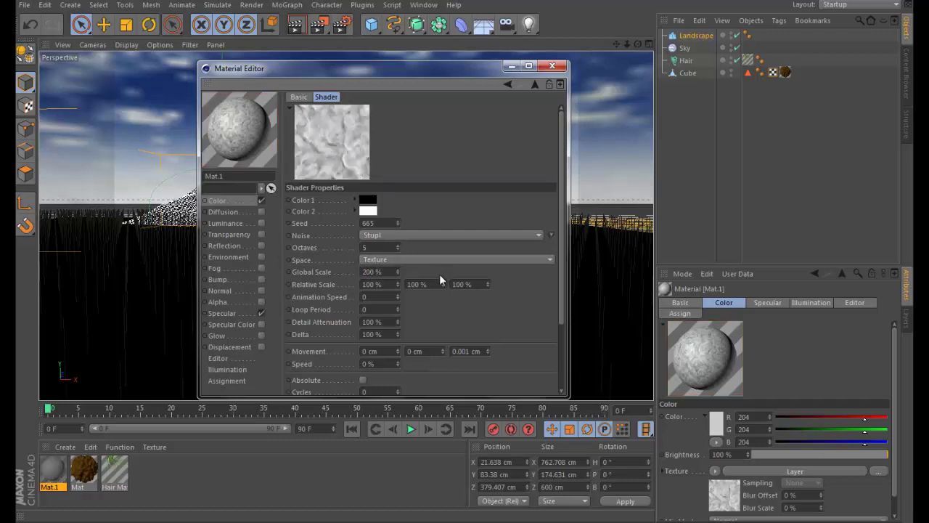
# Set the noise's Color 2 to a medium gray and return to the Layer shader's list of layers.
pyautogui.click(368, 201)
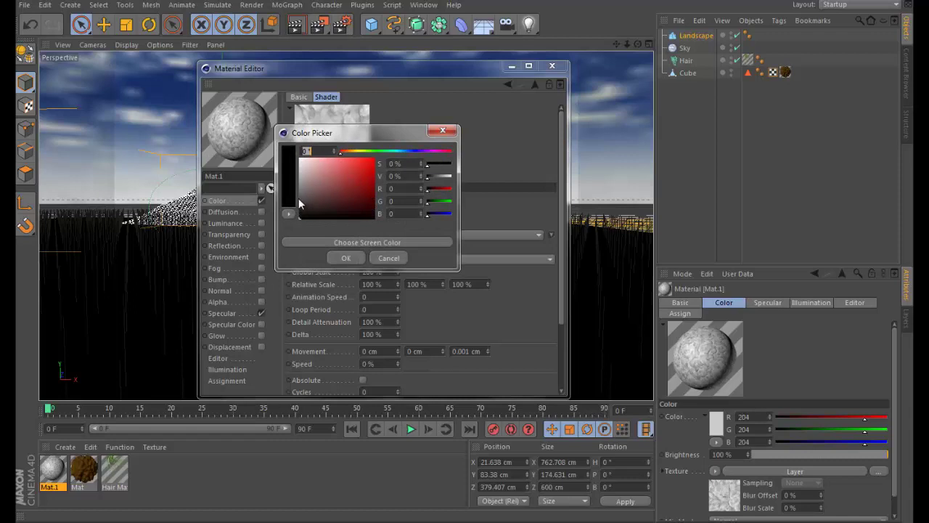
pyautogui.click(386, 259)
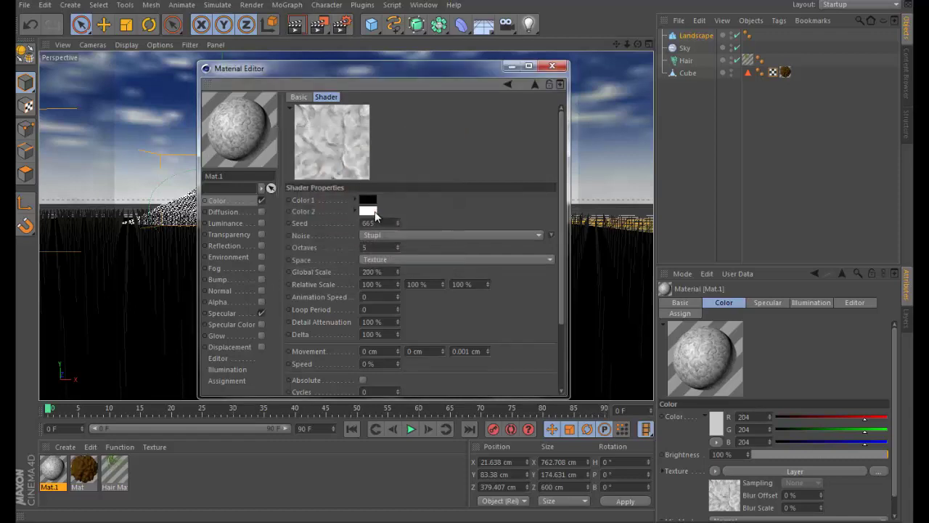
pyautogui.click(355, 212)
pyautogui.moveTo(306, 215); pyautogui.dragTo(304, 204)
pyautogui.click(347, 276)
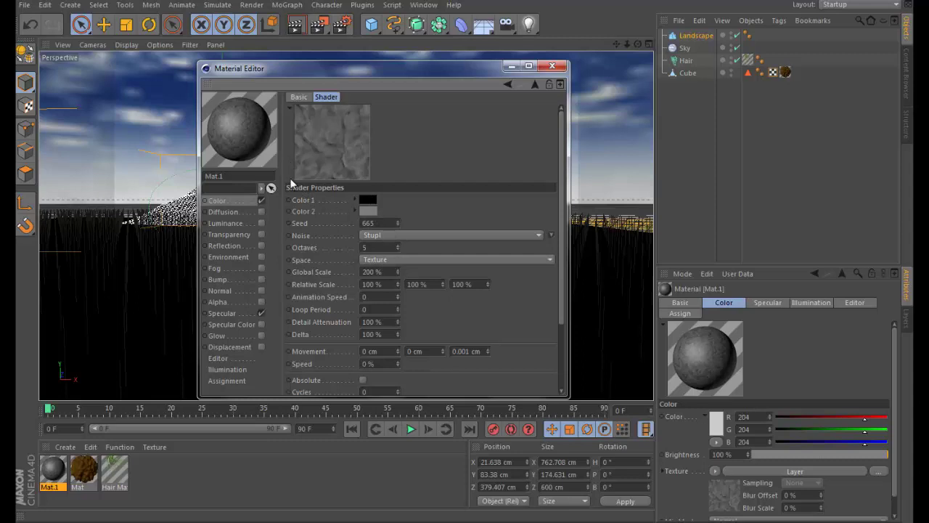
pyautogui.click(241, 201)
pyautogui.click(406, 168)
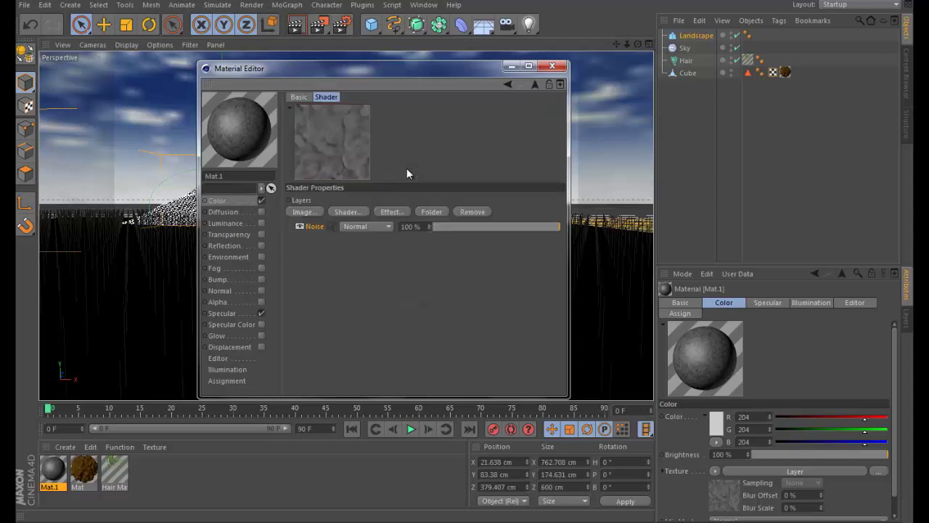
# Add a second Noise shader to the Layer shader and set its noise type to Luka.
pyautogui.click(339, 211)
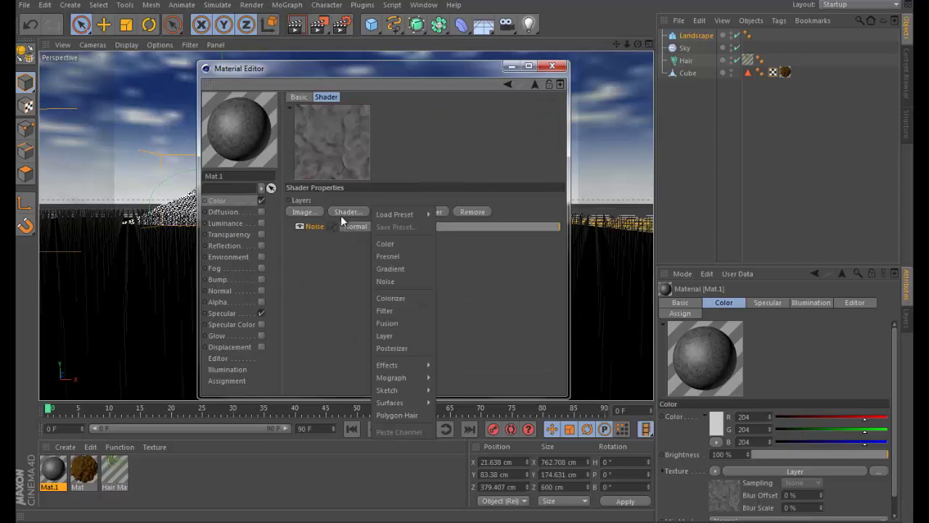
pyautogui.click(398, 282)
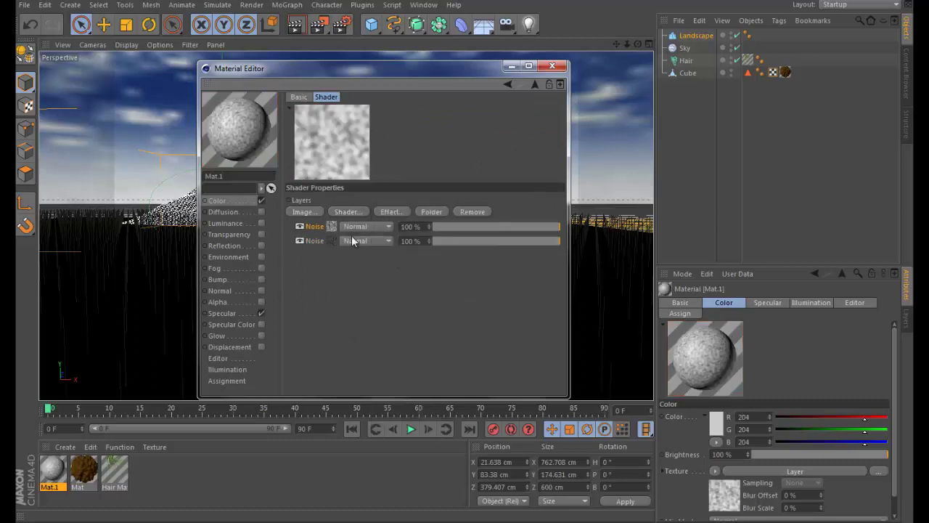
pyautogui.click(332, 226)
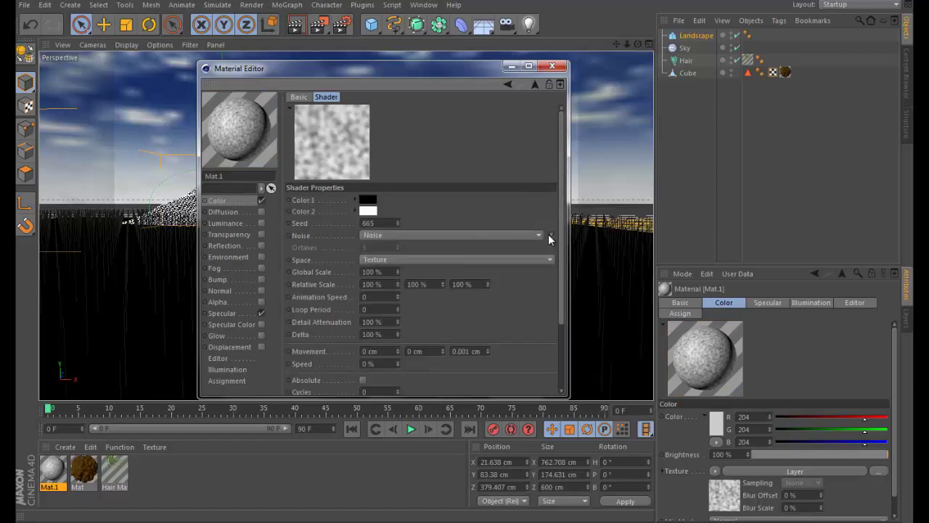
pyautogui.click(549, 236)
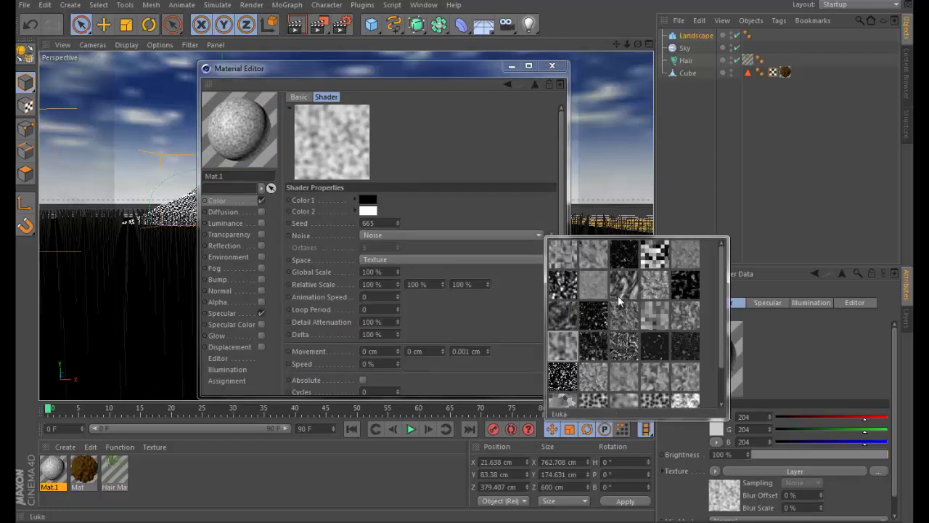
pyautogui.click(626, 311)
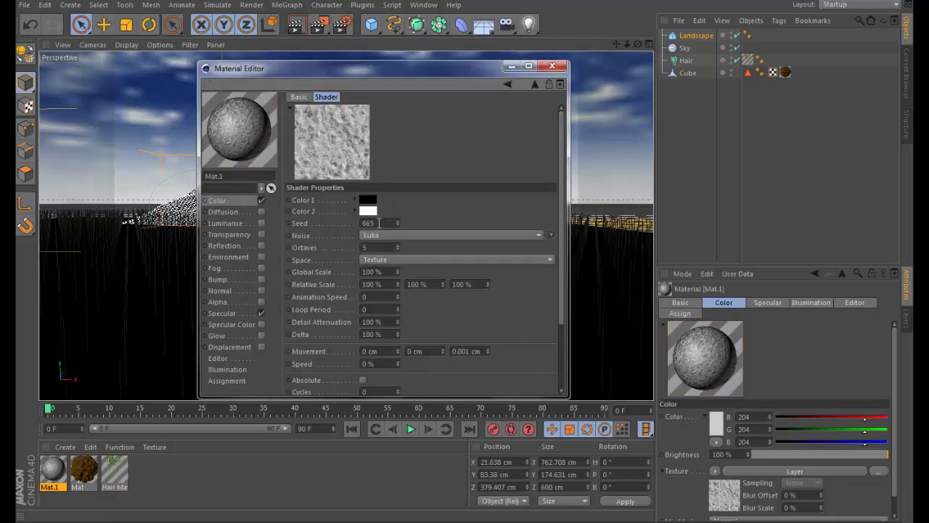
# Set the Luka noise's Global Scale to 200%.
pyautogui.doubleClick(361, 270)
pyautogui.write('3000')
pyautogui.press('Return')
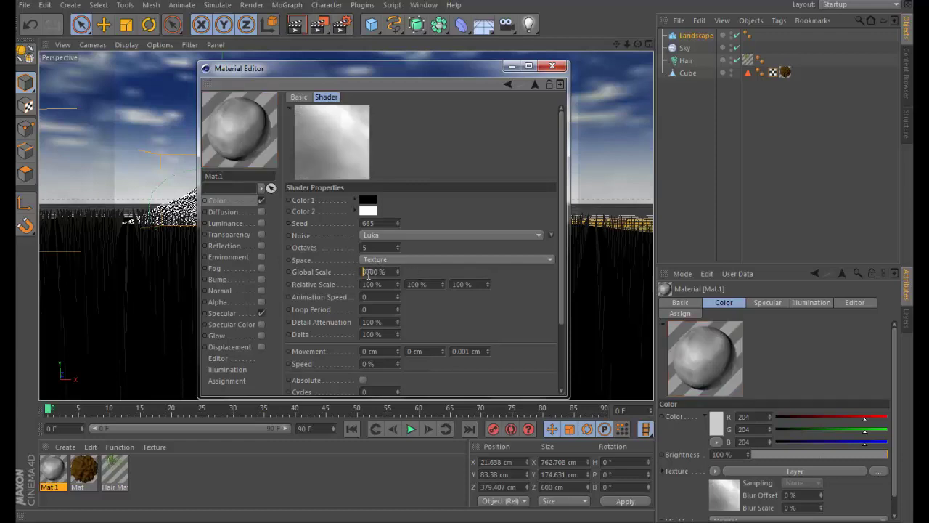
pyautogui.write('20000')
pyautogui.press('Return')
pyautogui.click(385, 271)
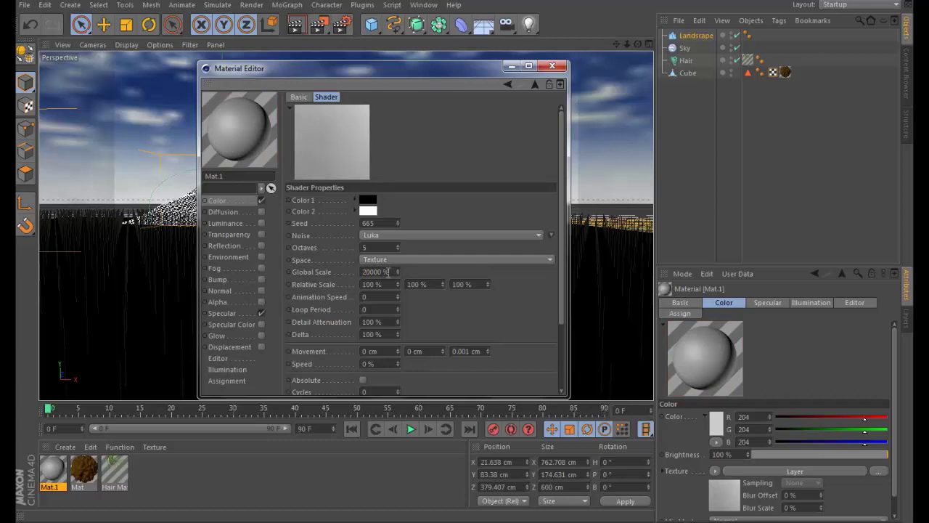
pyautogui.press('BackSpace')
pyautogui.press('Return')
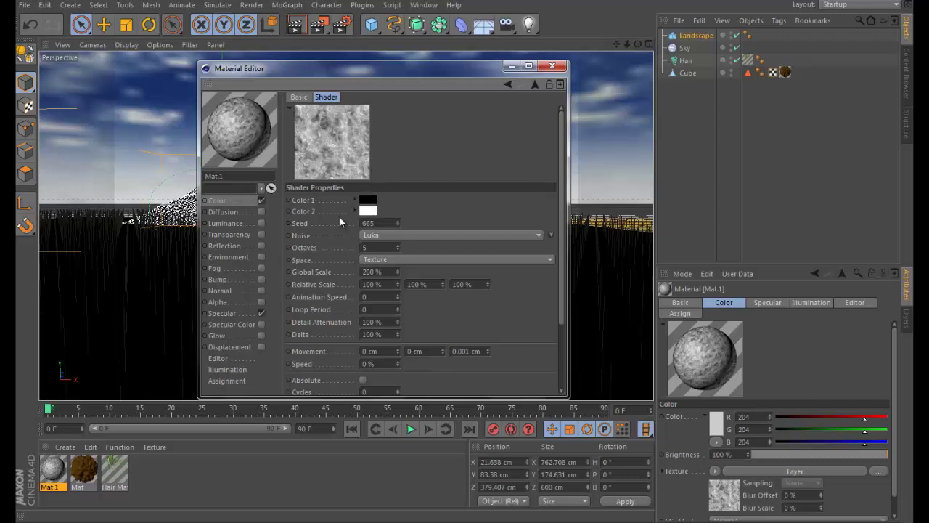
# Return to the Layer shader's list of layers and set the upper noise's blend mode to Overlay.
pyautogui.click(221, 199)
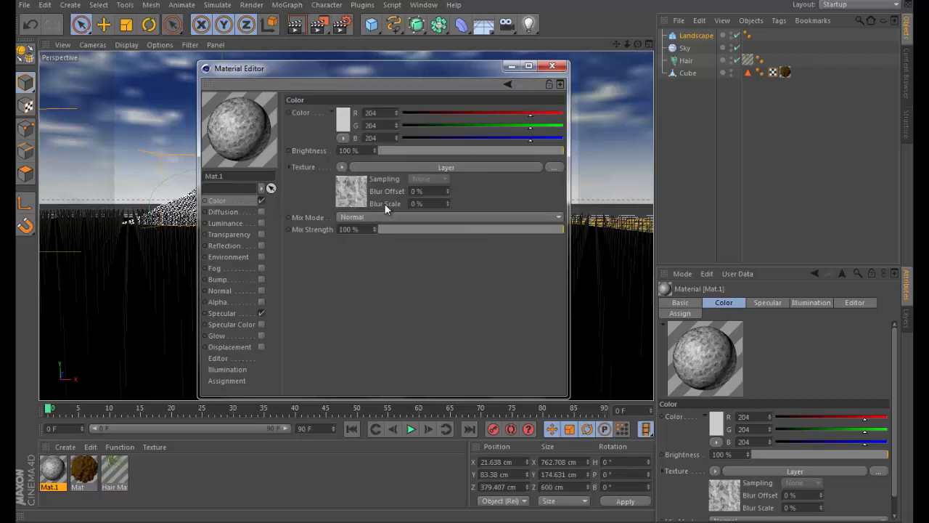
pyautogui.click(393, 168)
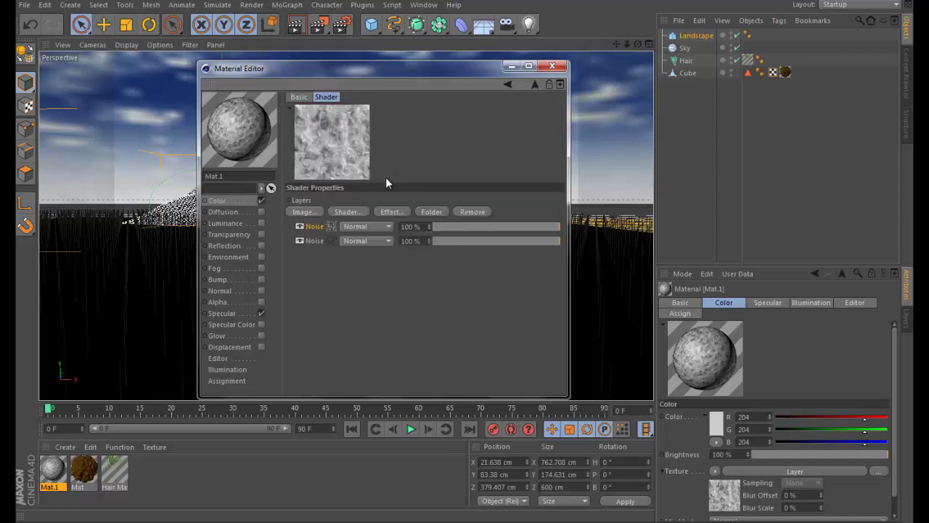
pyautogui.click(384, 227)
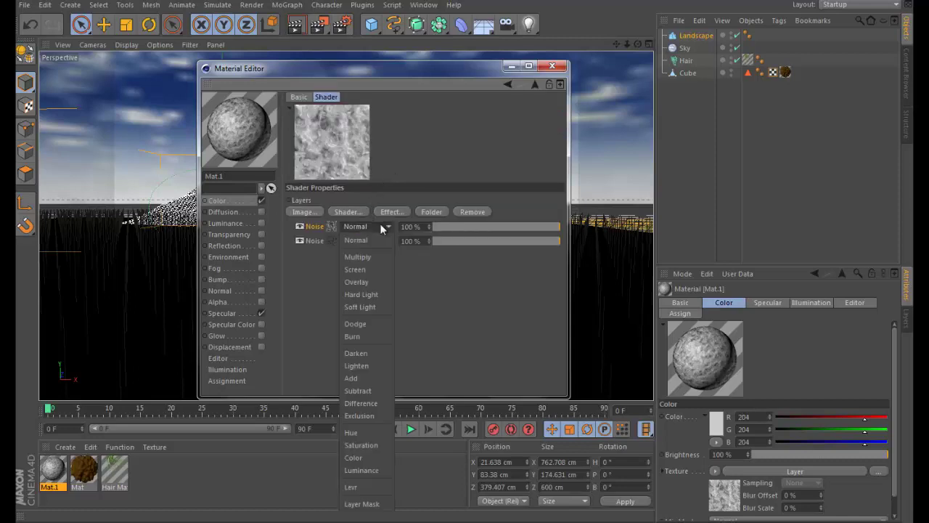
pyautogui.click(377, 280)
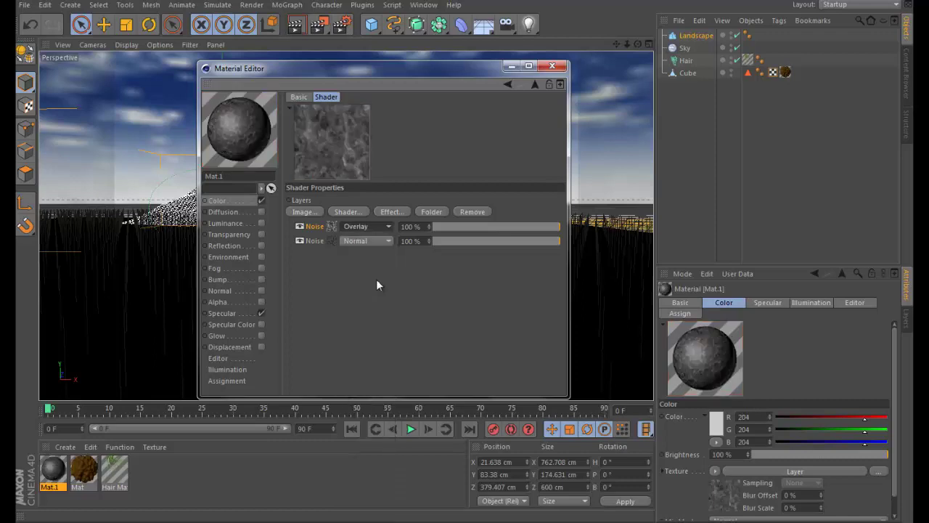
# Close the material's settings, apply the new rock material to the landscape and render the view.
pyautogui.click(551, 66)
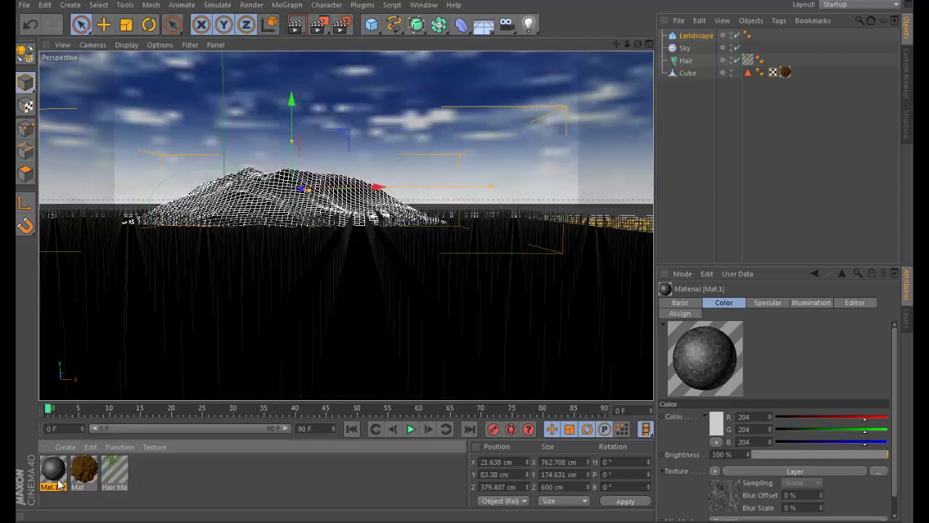
pyautogui.moveTo(621, 87); pyautogui.dragTo(697, 38)
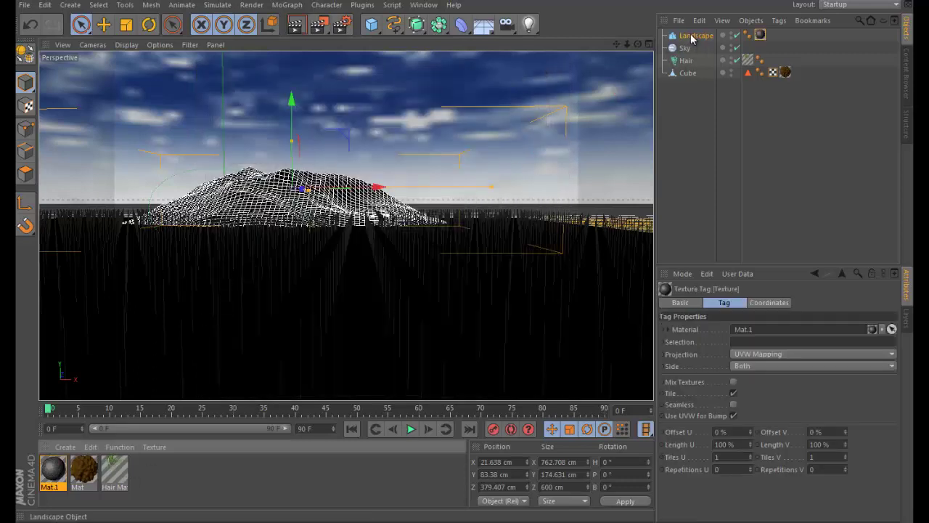
pyautogui.click(295, 27)
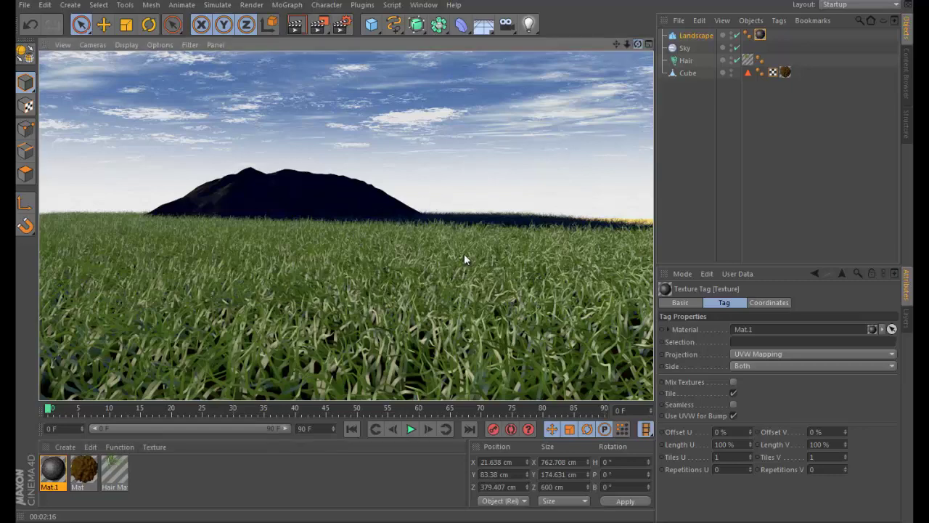
# Add a light and move it up and in front of the field, to about X -410 cm, Y 435 cm and Z -1024 cm.
pyautogui.keyDown('alt'); pyautogui.moveTo(464, 254); pyautogui.dragTo(506, 164); pyautogui.keyUp('alt')
pyautogui.scroll(-5, 506, 164)
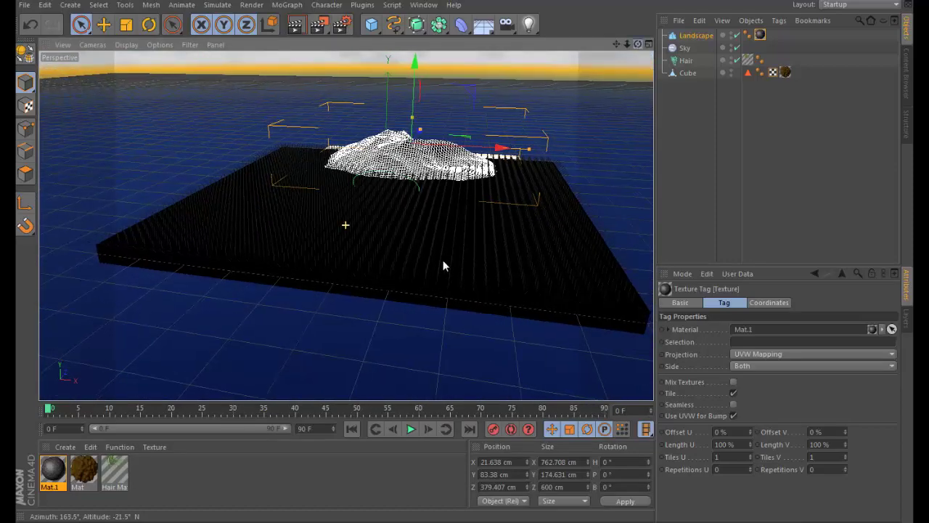
pyautogui.keyDown('alt'); pyautogui.moveTo(443, 266); pyautogui.dragTo(613, 95); pyautogui.keyUp('alt')
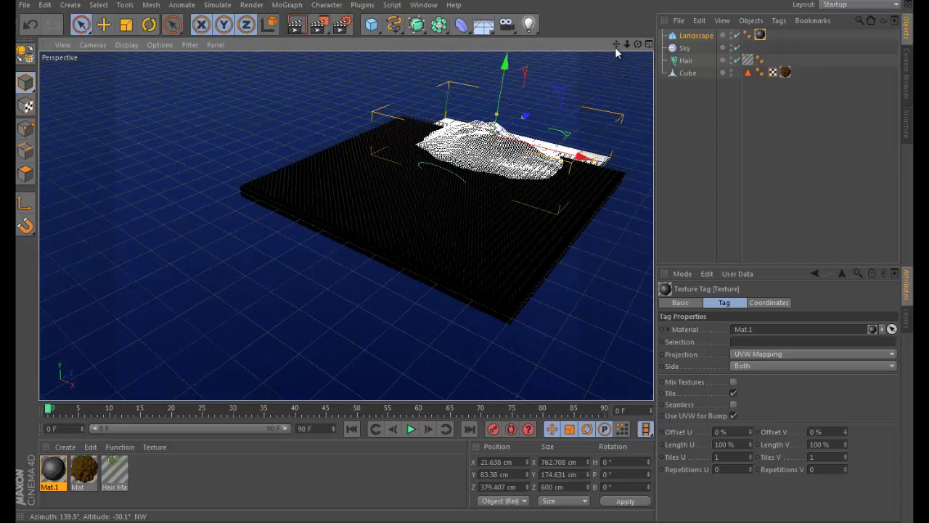
pyautogui.keyDown('alt'); pyautogui.moveTo(449, 256); pyautogui.dragTo(387, 349, button='middle'); pyautogui.keyUp('alt')
pyautogui.scroll(-4, 387, 349)
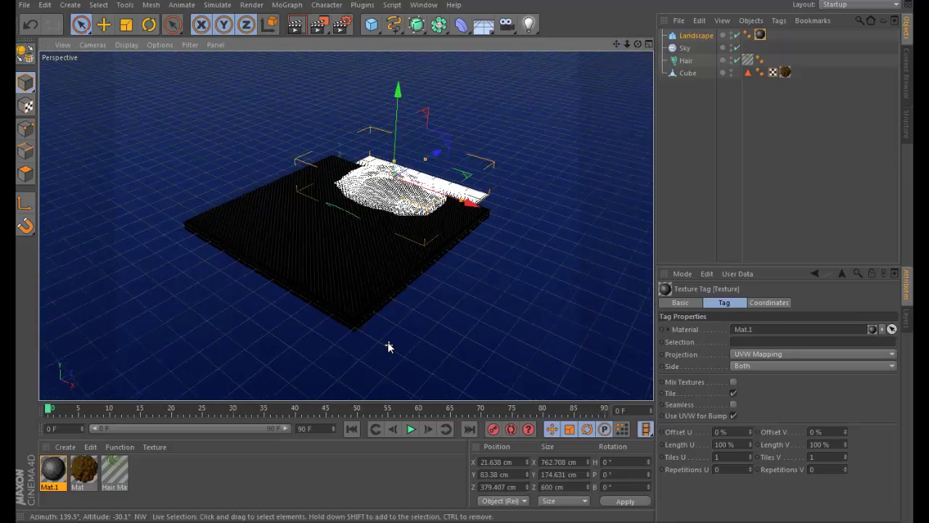
pyautogui.moveTo(528, 29); pyautogui.dragTo(567, 48)
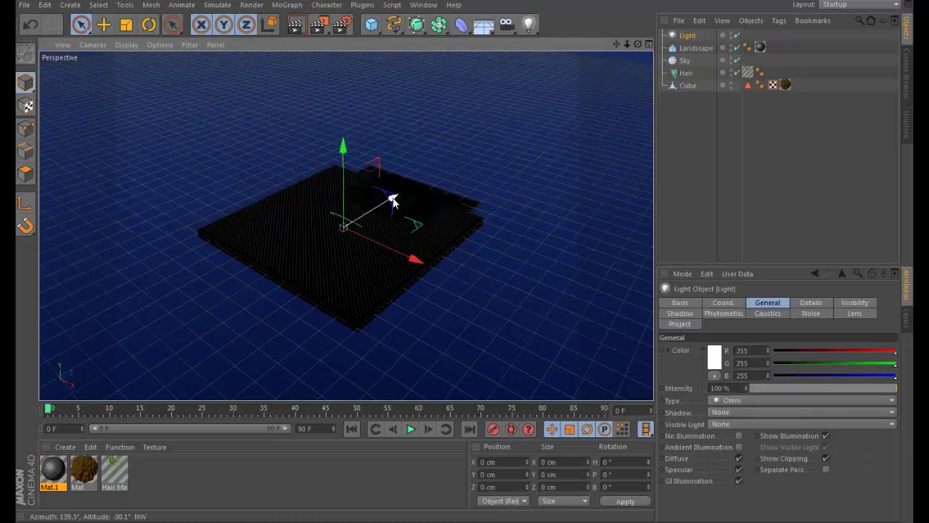
pyautogui.moveTo(383, 211); pyautogui.dragTo(485, 143)
pyautogui.moveTo(520, 195); pyautogui.dragTo(646, 212)
pyautogui.moveTo(560, 125); pyautogui.dragTo(564, 86)
pyautogui.moveTo(583, 137); pyautogui.dragTo(464, 252)
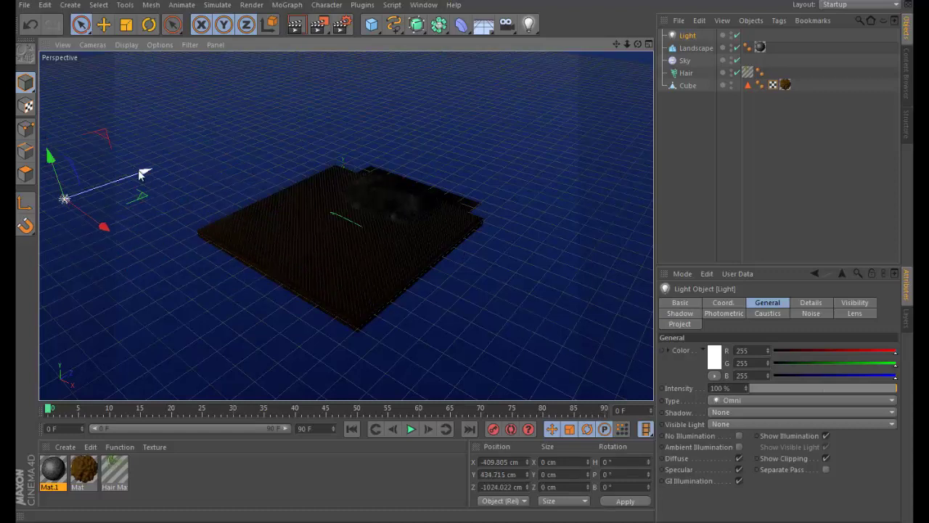
# Reselect the light and move it farther from the field along Z, to about -1180 cm.
pyautogui.click(71, 181)
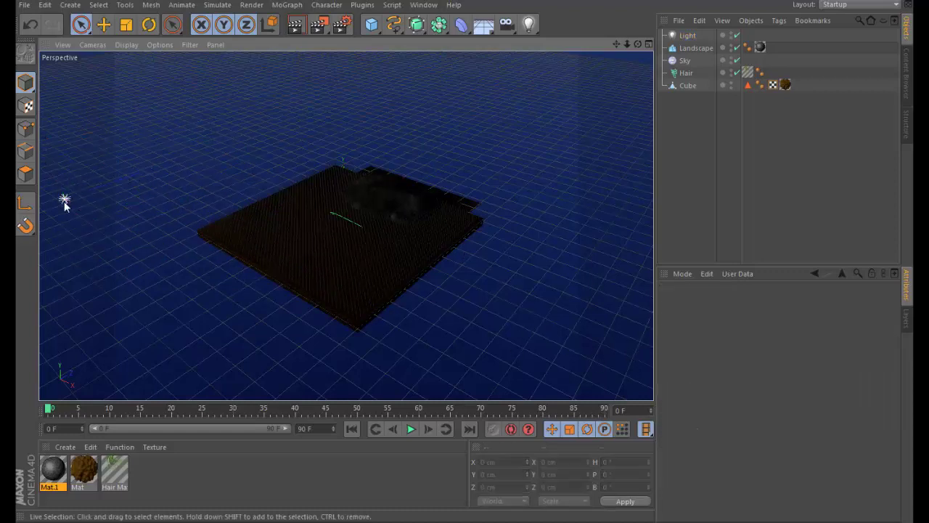
pyautogui.click(686, 35)
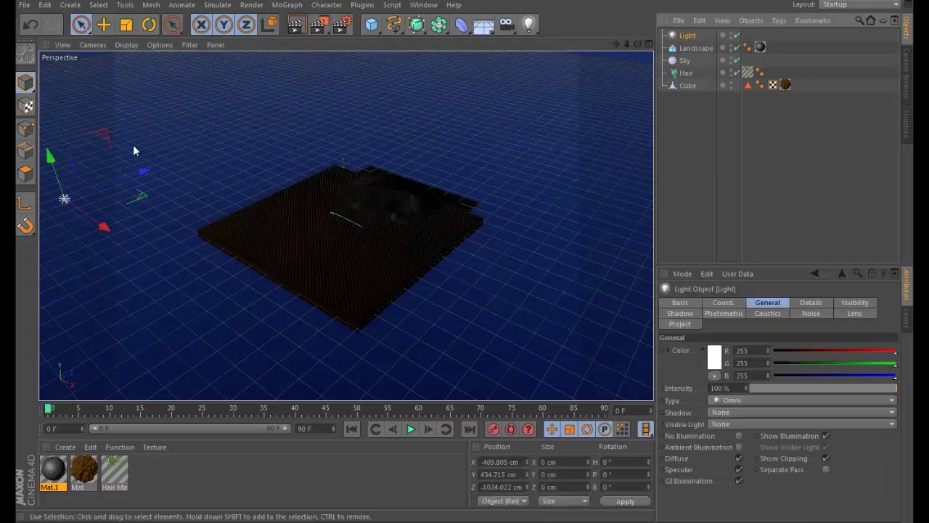
pyautogui.moveTo(140, 174); pyautogui.dragTo(93, 184)
# Set the light's color to a pale cyan, RGB 186, 210, 213.
pyautogui.click(713, 357)
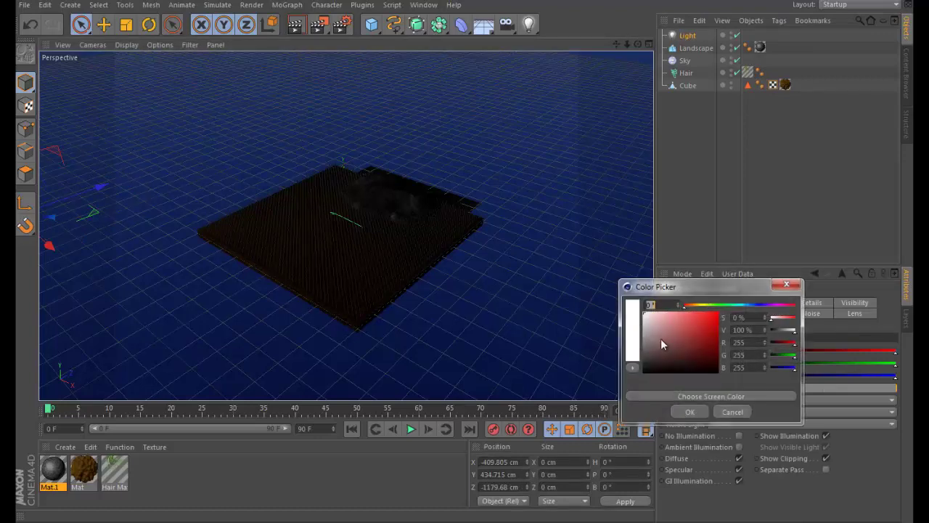
pyautogui.click(742, 306)
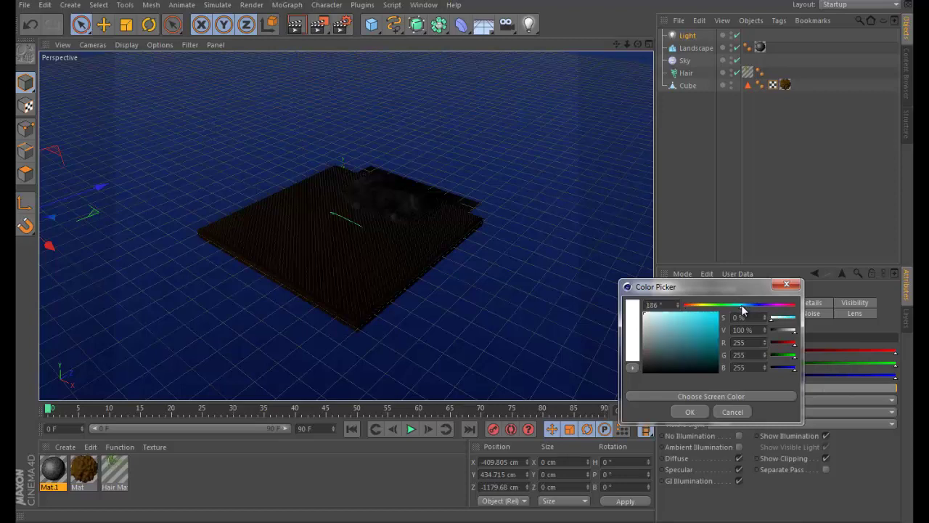
pyautogui.click(664, 332)
pyautogui.click(656, 328)
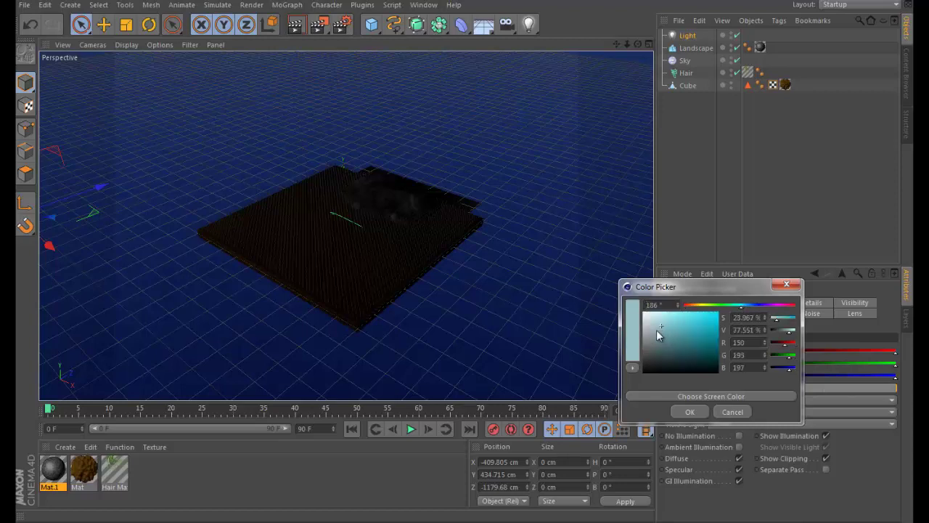
pyautogui.click(652, 321)
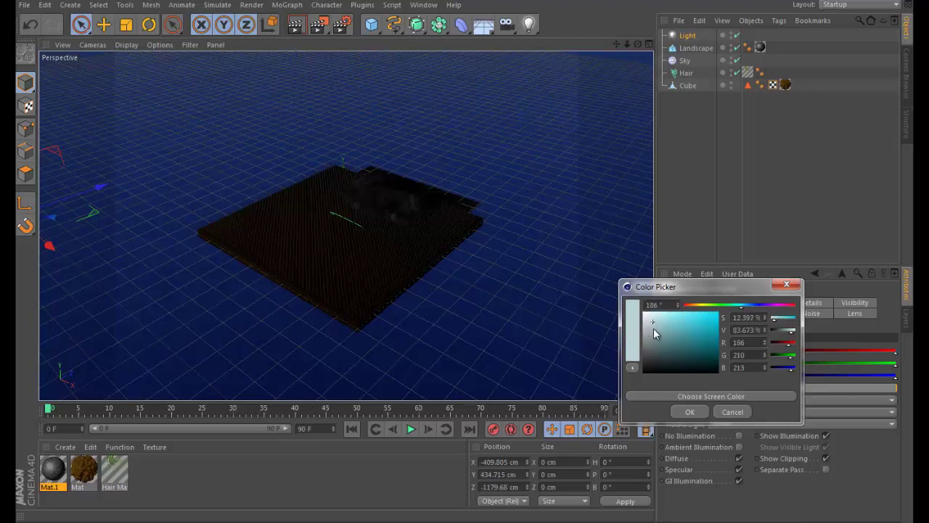
pyautogui.click(688, 411)
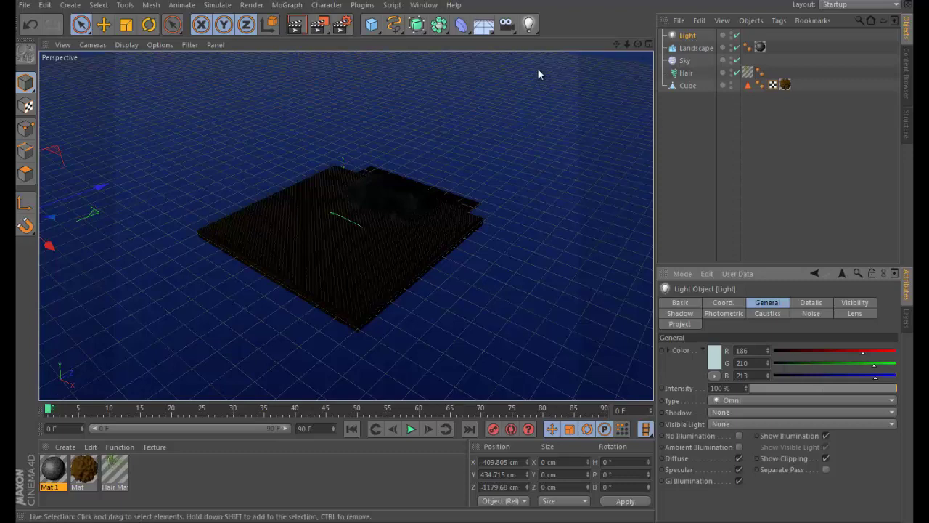
# Add a second light and move it above and behind the landscape, to about X 1057 cm, Y 400 cm and Z 1441 cm.
pyautogui.click(528, 24)
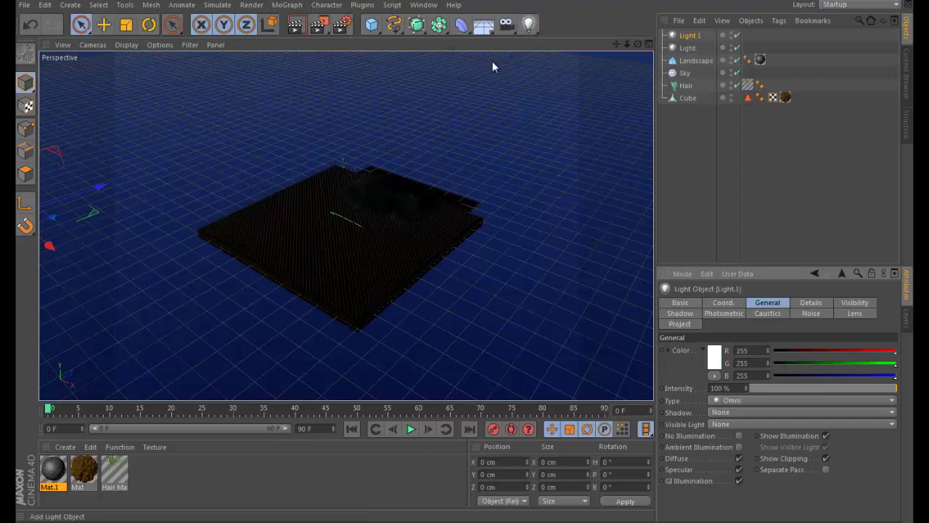
pyautogui.moveTo(398, 201); pyautogui.dragTo(491, 57)
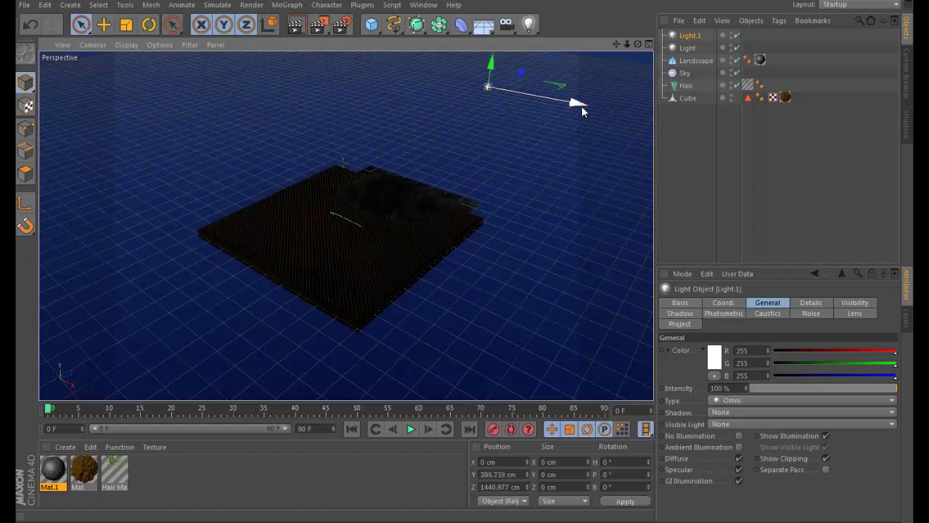
pyautogui.moveTo(580, 107)
pyautogui.mouseDown()
pyautogui.moveTo(624, 107)
pyautogui.moveTo(465, 254)
pyautogui.moveTo(474, 257)
pyautogui.moveTo(582, 107)
pyautogui.mouseUp()
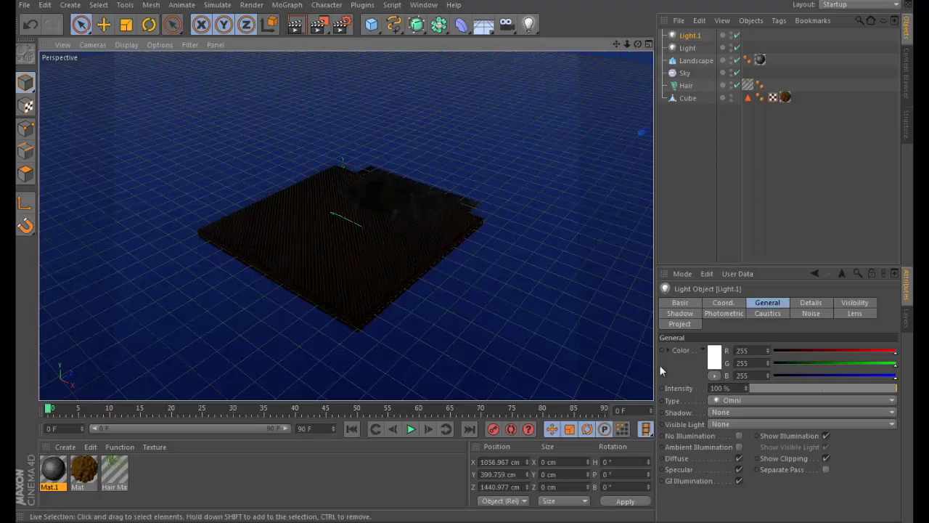
# Set the second light's color to a warm tan, RGB 187, 162, 113, dismissing the download notice.
pyautogui.click(712, 357)
pyautogui.click(704, 310)
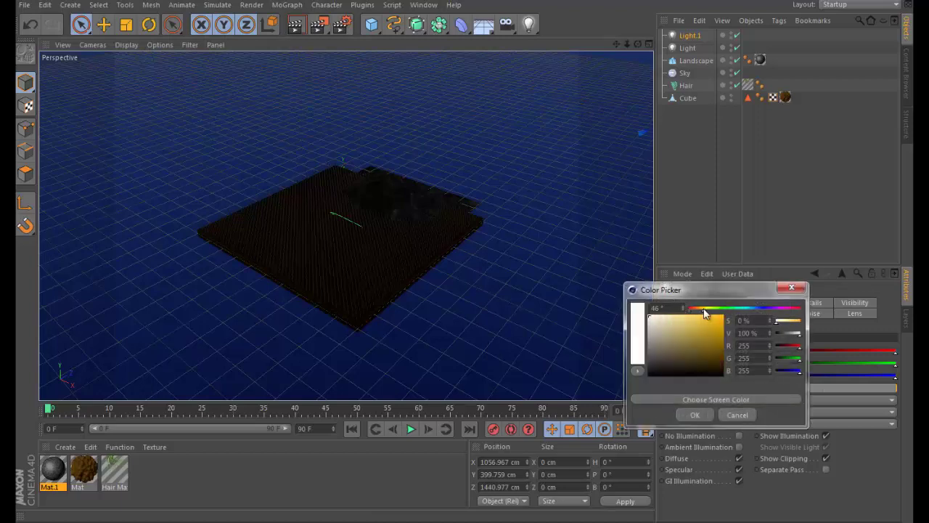
pyautogui.click(677, 331)
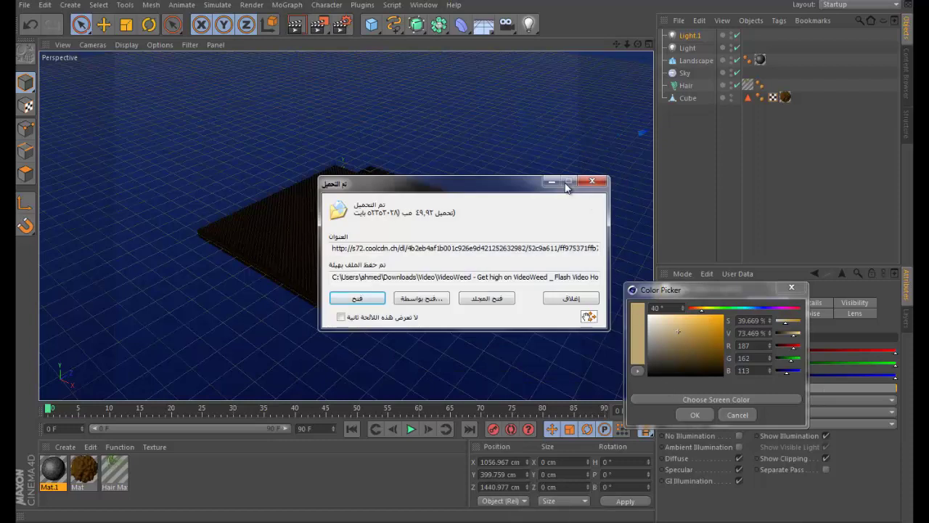
pyautogui.click(591, 183)
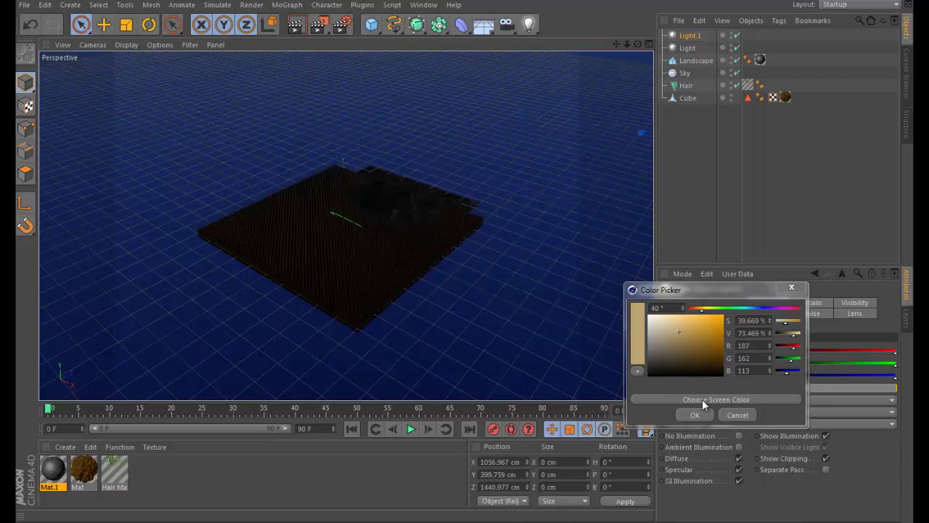
pyautogui.click(695, 415)
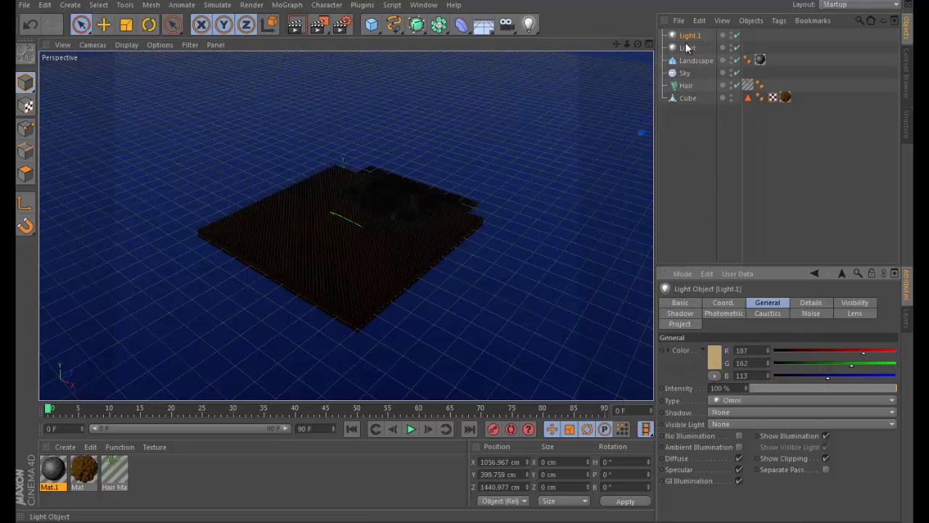
# Add a third light and move it above and in front of the field, to about X 1299 cm, Y 831 cm and Z -1439 cm.
pyautogui.click(529, 24)
pyautogui.moveTo(382, 210); pyautogui.dragTo(353, 191)
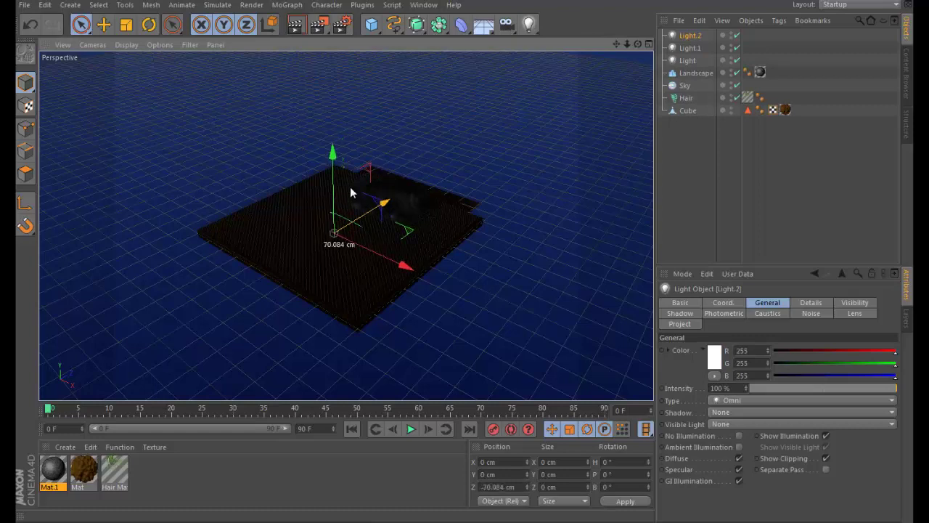
pyautogui.moveTo(326, 105); pyautogui.dragTo(329, 66)
pyautogui.moveTo(377, 125); pyautogui.dragTo(469, 325)
pyautogui.moveTo(444, 216); pyautogui.dragTo(456, 85)
pyautogui.moveTo(467, 161); pyautogui.dragTo(442, 417)
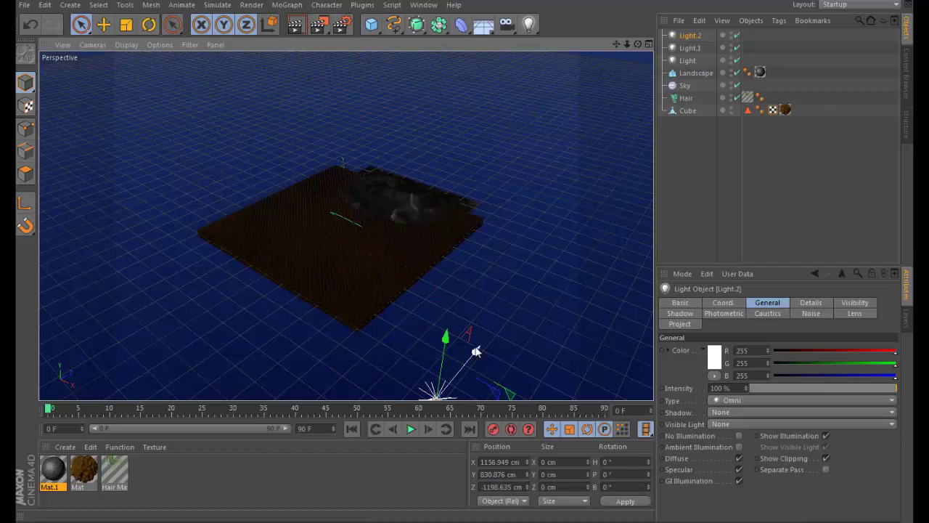
pyautogui.scroll(-4, 341, 284)
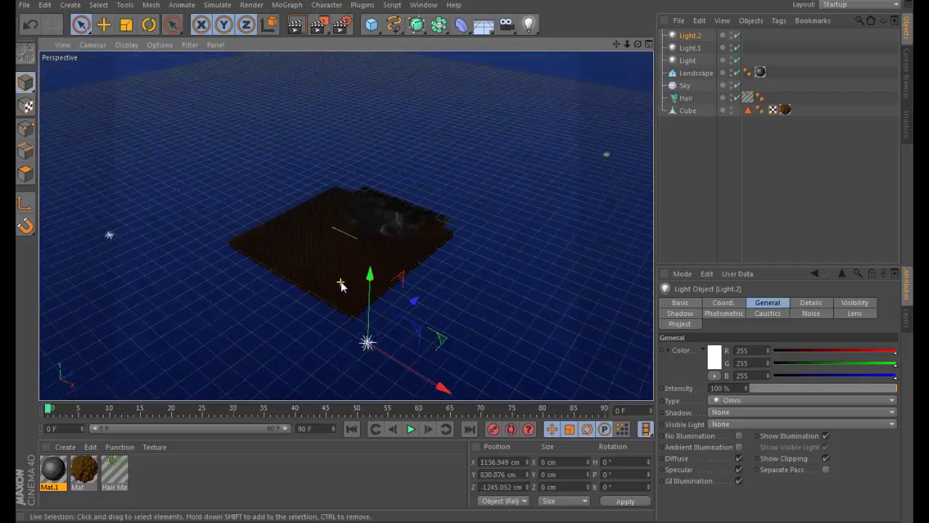
pyautogui.moveTo(410, 299); pyautogui.dragTo(343, 258)
pyautogui.moveTo(415, 352); pyautogui.dragTo(404, 357)
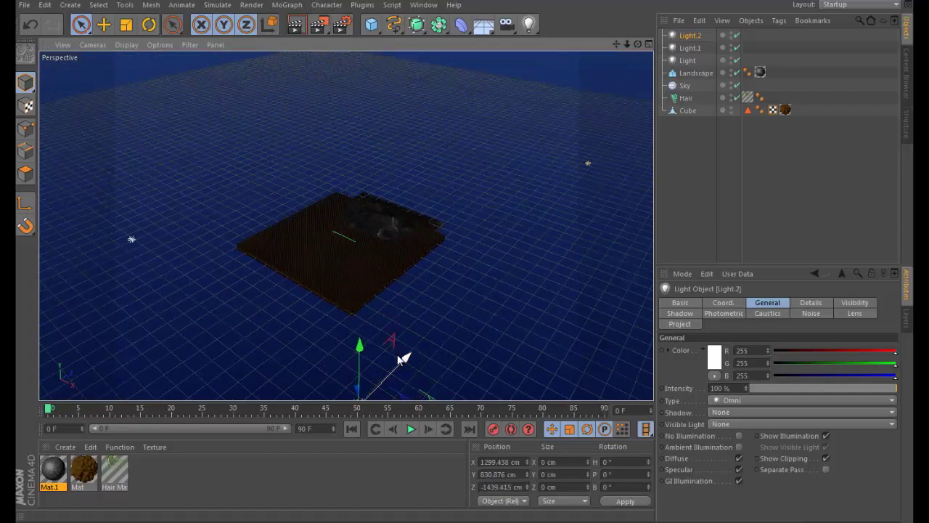
# Move the tan light farther back to about Z 2372 cm and the cyan light farther out to about Z -1556 cm.
pyautogui.click(691, 48)
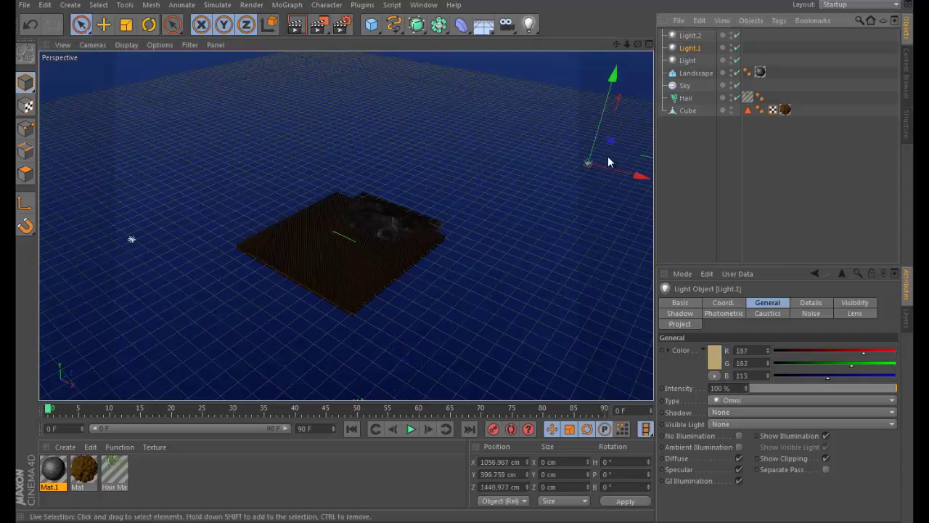
pyautogui.moveTo(612, 145); pyautogui.dragTo(643, 112)
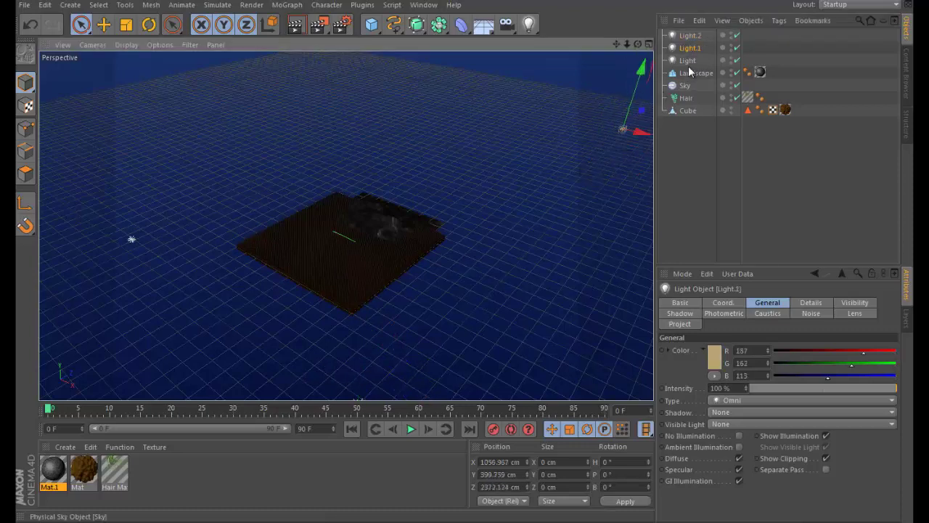
pyautogui.click(688, 61)
pyautogui.moveTo(208, 211); pyautogui.dragTo(140, 238)
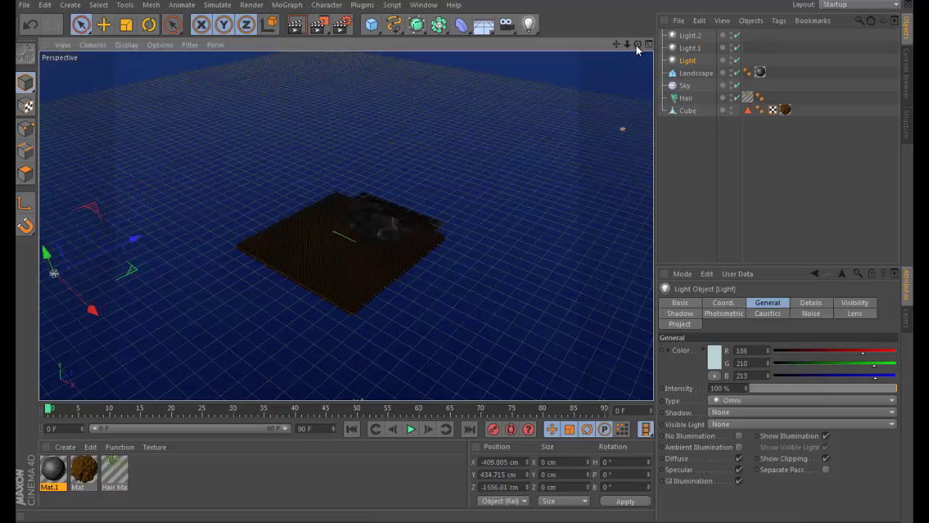
# Render a preview of the scene from a low, near-ground angle facing the mountain across the grass.
pyautogui.moveTo(637, 44); pyautogui.dragTo(432, 275)
pyautogui.scroll(5, 428, 272)
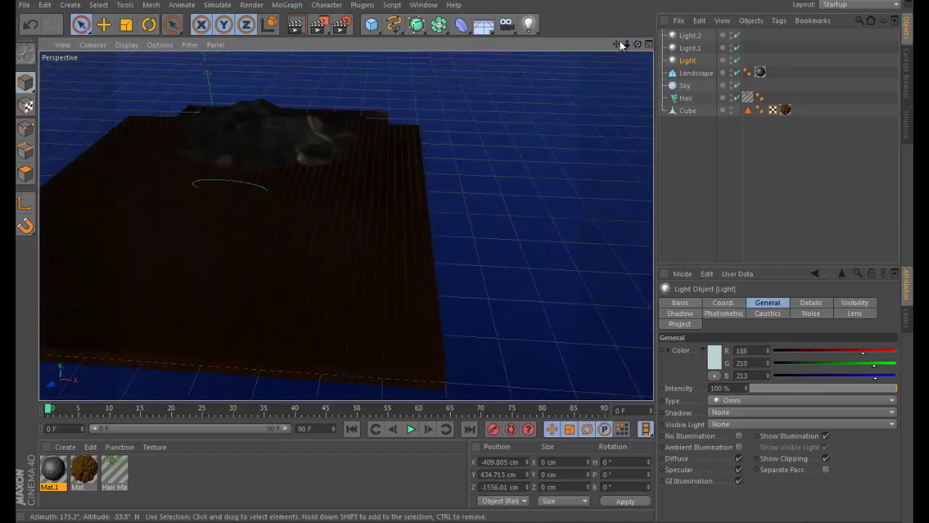
pyautogui.moveTo(639, 44); pyautogui.dragTo(365, 195)
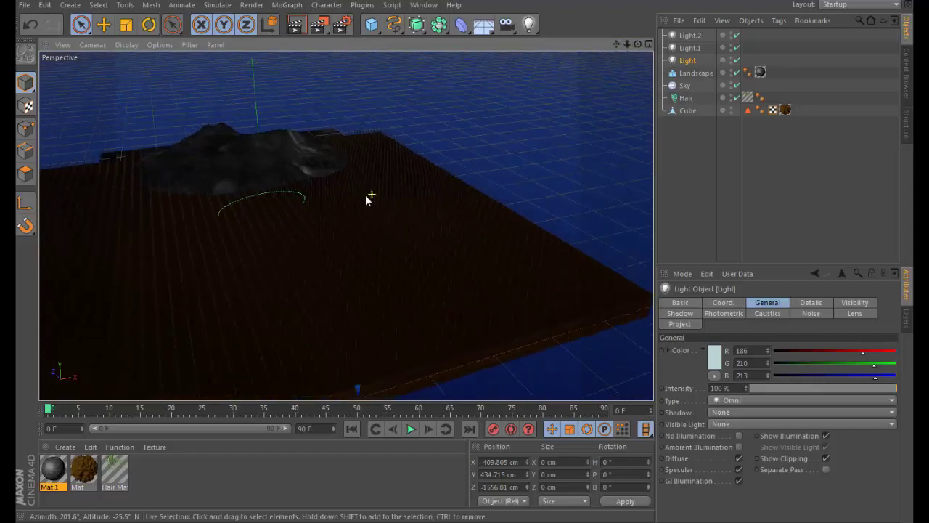
pyautogui.moveTo(636, 44); pyautogui.dragTo(602, 62)
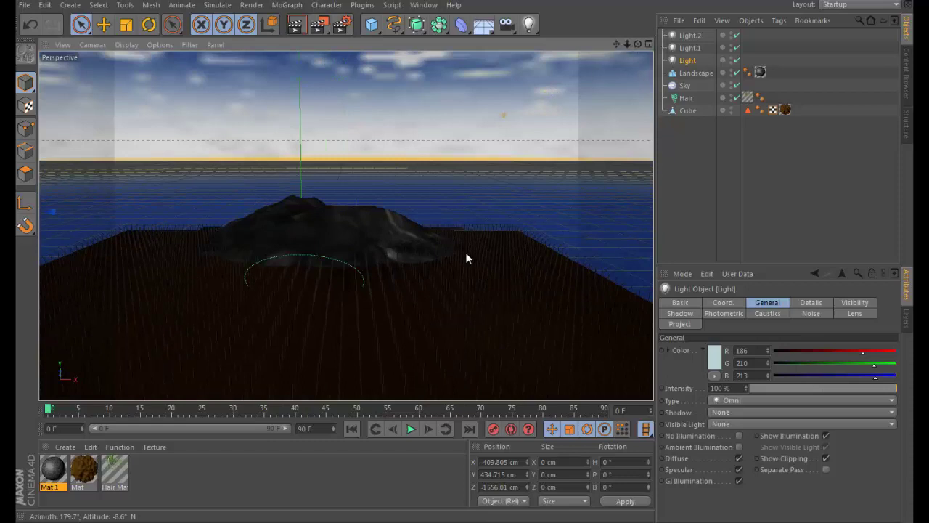
pyautogui.moveTo(465, 258); pyautogui.dragTo(462, 249)
pyautogui.keyDown('alt'); pyautogui.moveTo(607, 85); pyautogui.dragTo(606, 86); pyautogui.keyUp('alt')
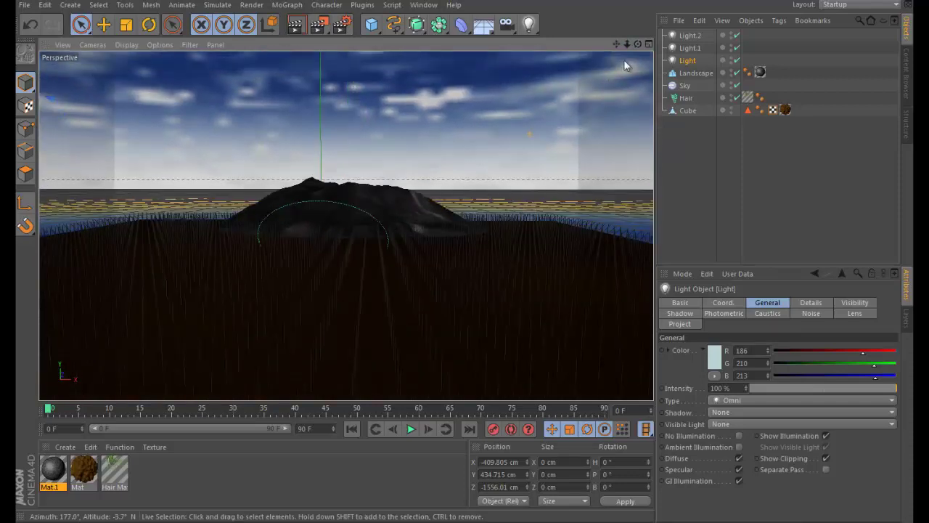
pyautogui.moveTo(636, 44); pyautogui.dragTo(464, 252)
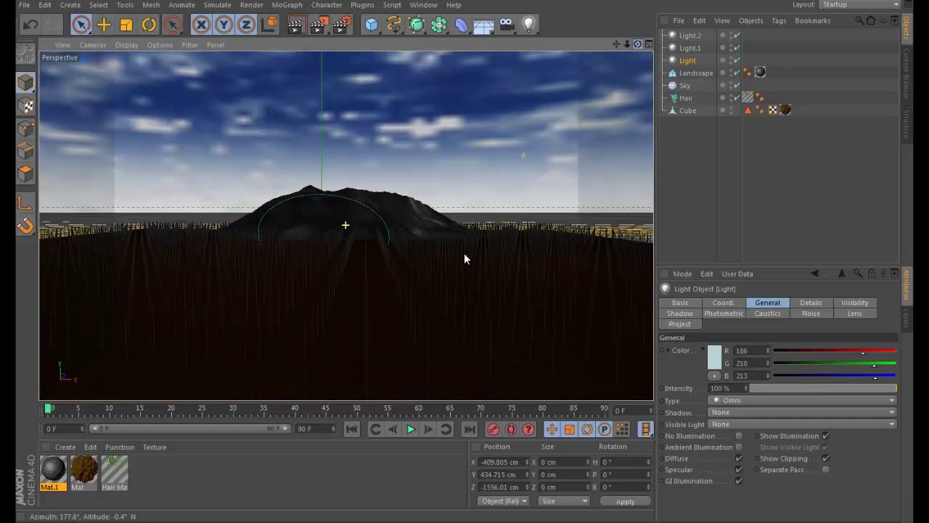
pyautogui.moveTo(464, 253); pyautogui.dragTo(464, 253)
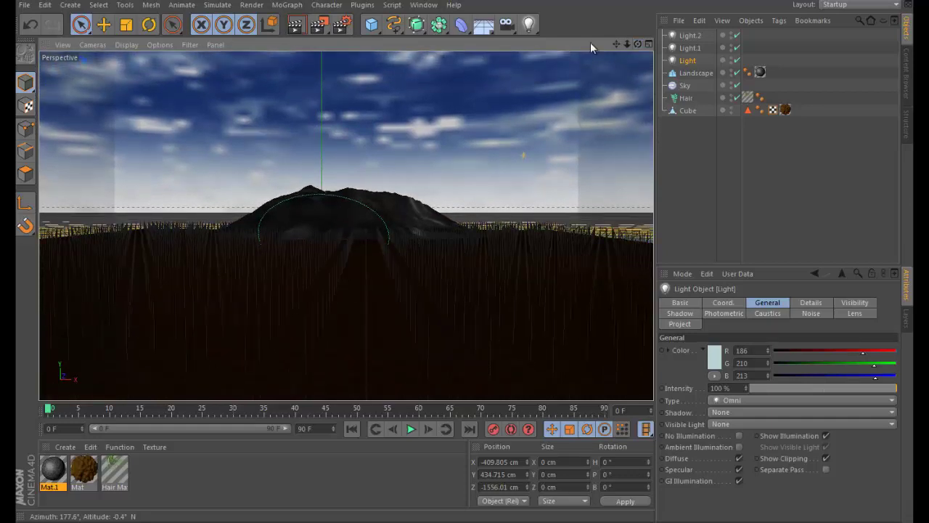
pyautogui.click(295, 26)
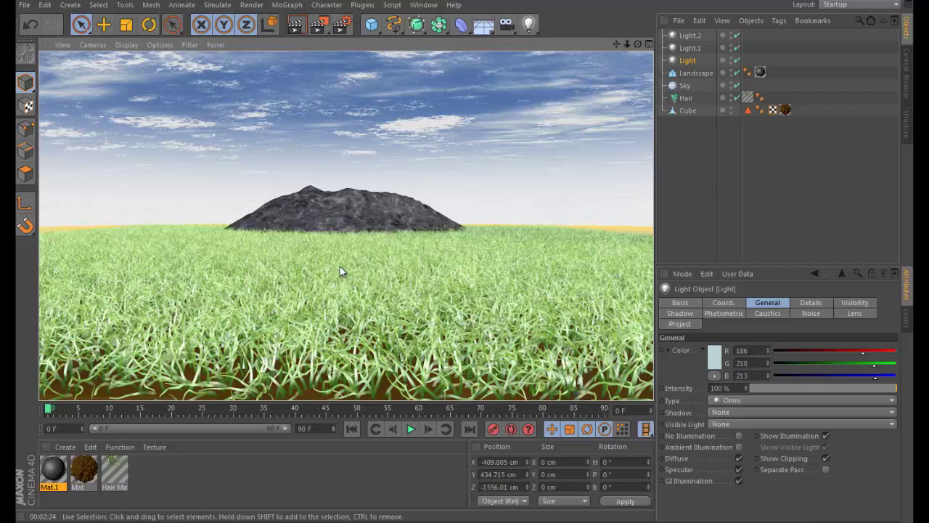
pyautogui.click(463, 255)
# Move the cyan light farther from the field along Z, to about -2422 cm.
pyautogui.scroll(-3, 376, 207)
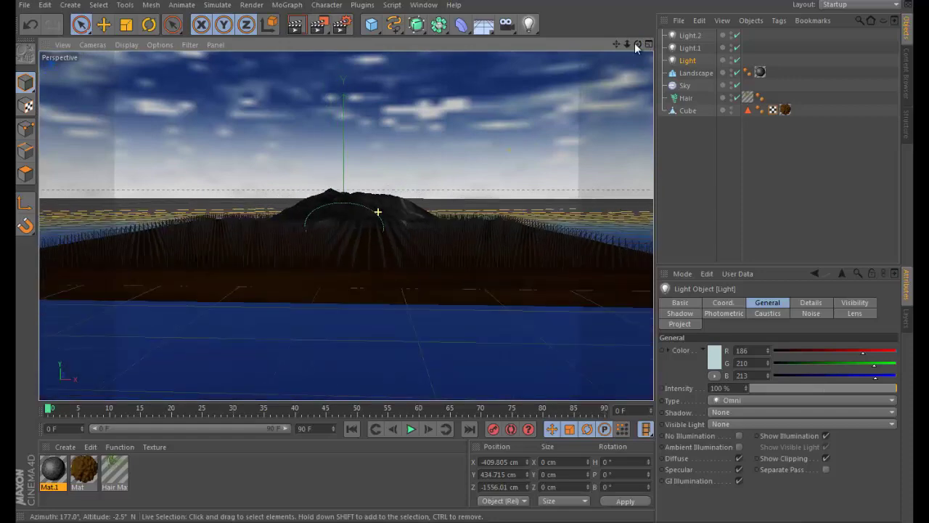
pyautogui.keyDown('alt'); pyautogui.moveTo(457, 262); pyautogui.dragTo(551, 146); pyautogui.keyUp('alt')
pyautogui.keyDown('alt'); pyautogui.moveTo(611, 69); pyautogui.dragTo(431, 288); pyautogui.keyUp('alt')
pyautogui.scroll(-5, 431, 289)
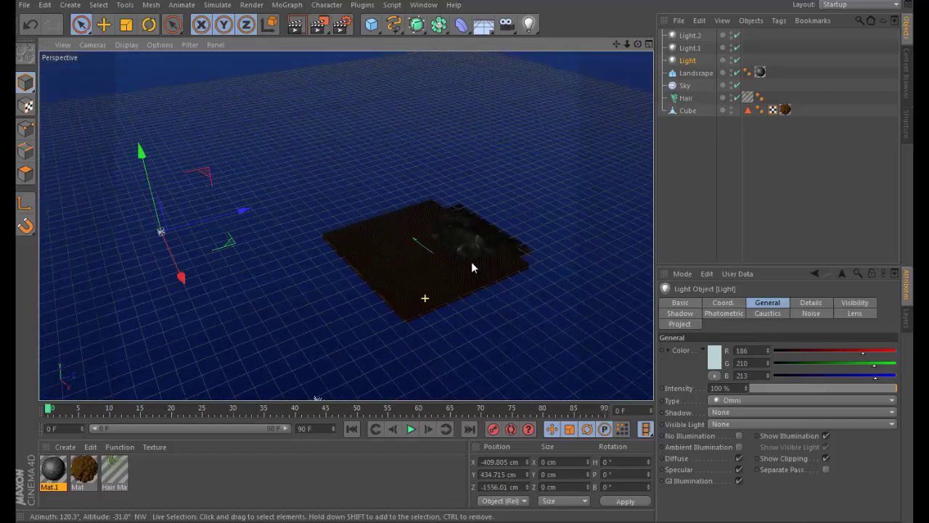
pyautogui.moveTo(303, 219); pyautogui.dragTo(176, 252)
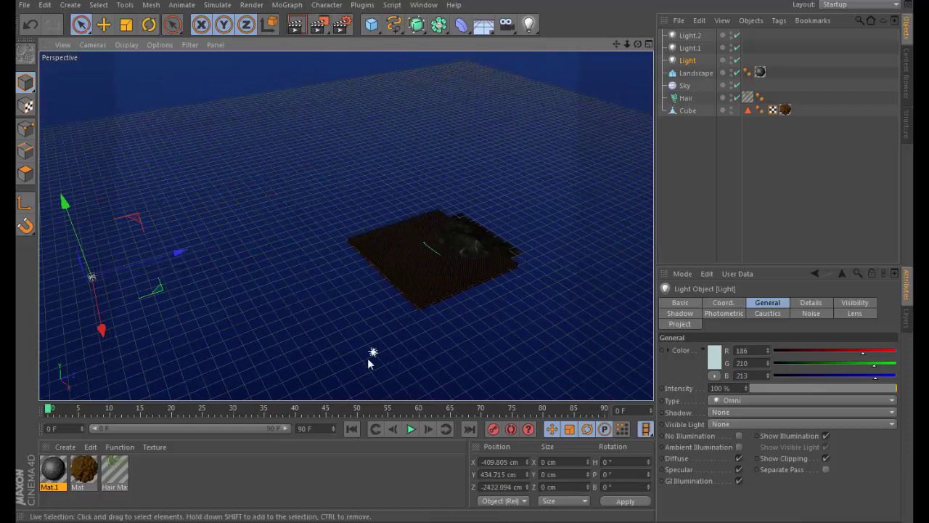
# Move the third light to about X 1722 cm, Y 1093 cm, Z -2206 cm, and the tan light to about X 2271 cm.
pyautogui.click(374, 353)
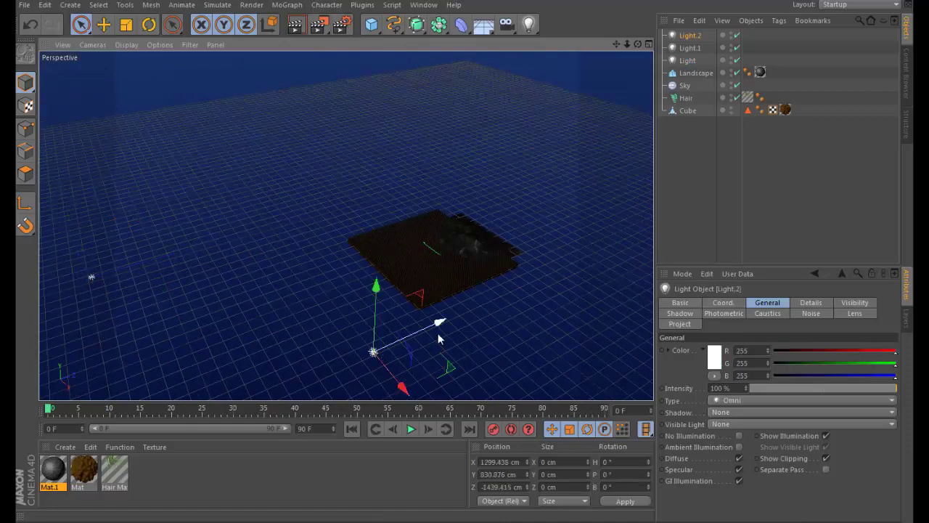
pyautogui.moveTo(427, 344); pyautogui.dragTo(497, 261)
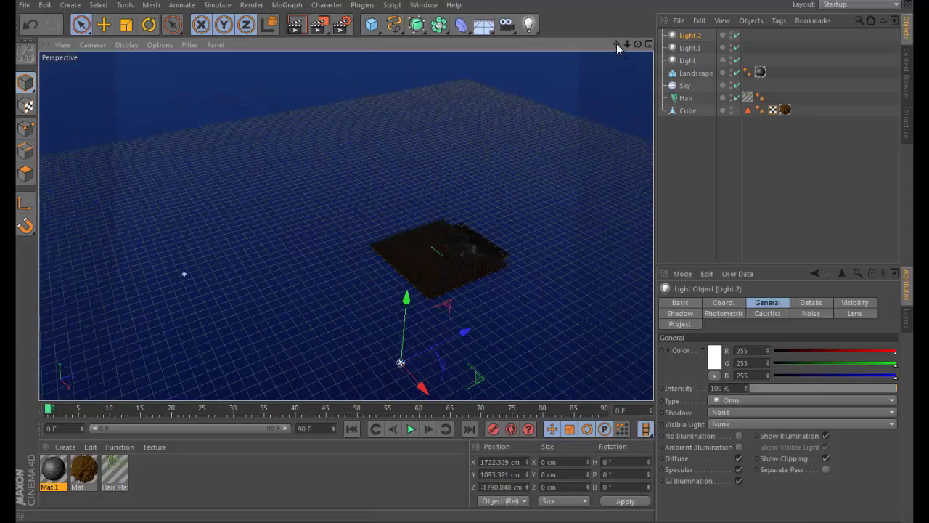
pyautogui.moveTo(617, 44); pyautogui.dragTo(508, 189)
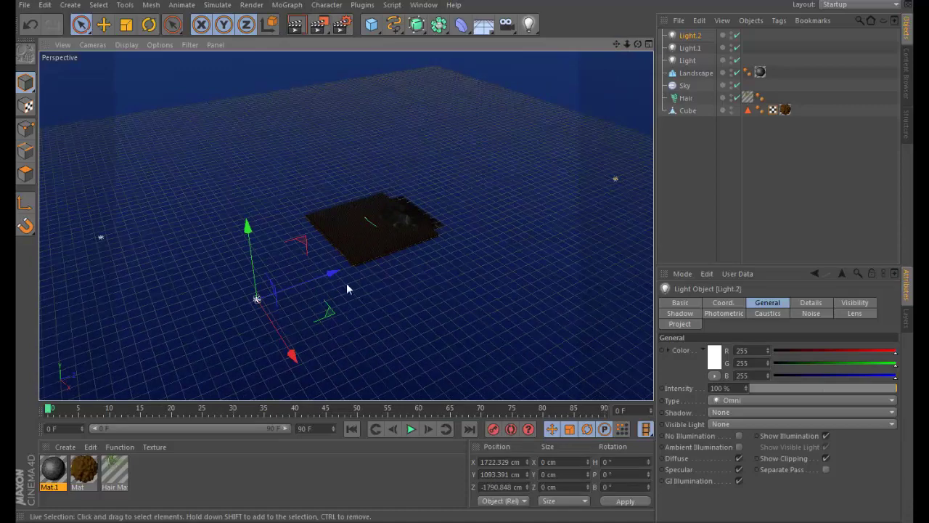
pyautogui.moveTo(332, 277); pyautogui.dragTo(246, 303)
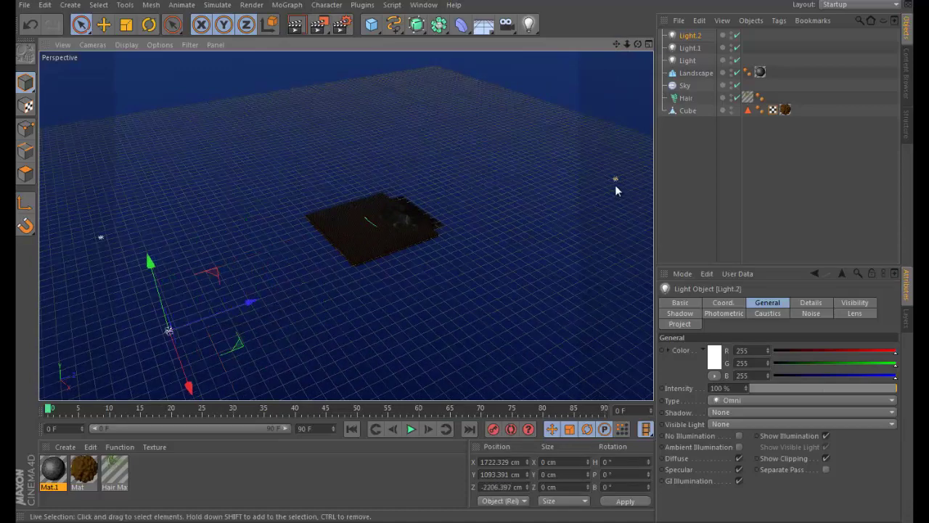
pyautogui.click(617, 179)
pyautogui.moveTo(635, 188); pyautogui.dragTo(631, 167)
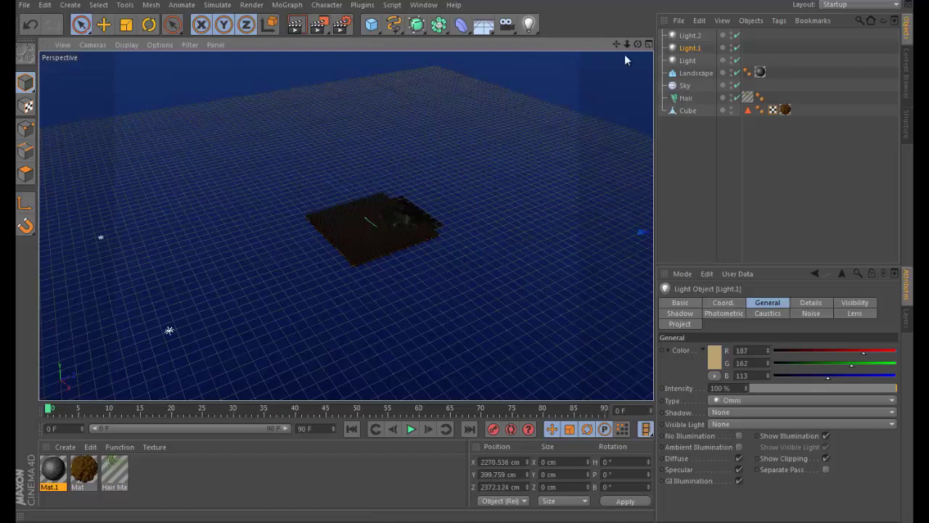
# Add the Ambient Occlusion and Global Illumination effects to the render settings, keeping their default values.
pyautogui.keyDown('alt'); pyautogui.moveTo(479, 256); pyautogui.dragTo(475, 264); pyautogui.keyUp('alt')
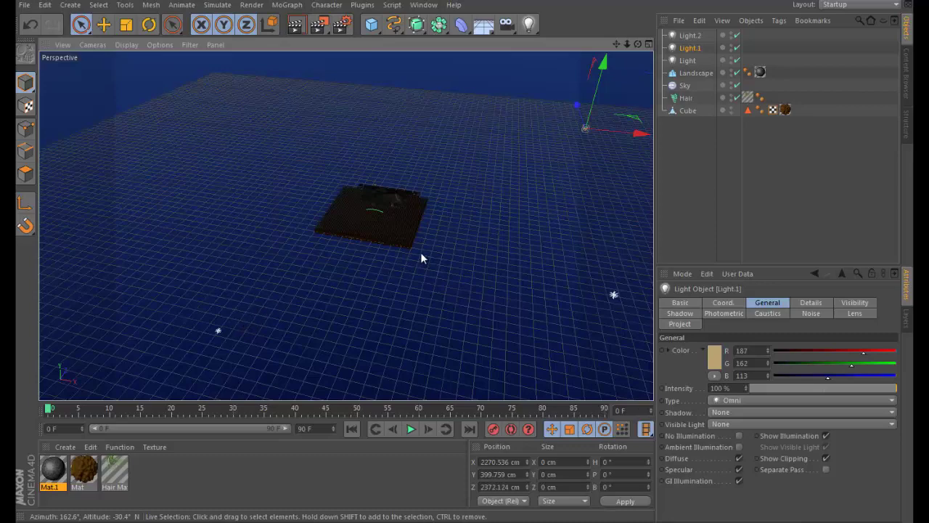
pyautogui.scroll(5, 403, 223)
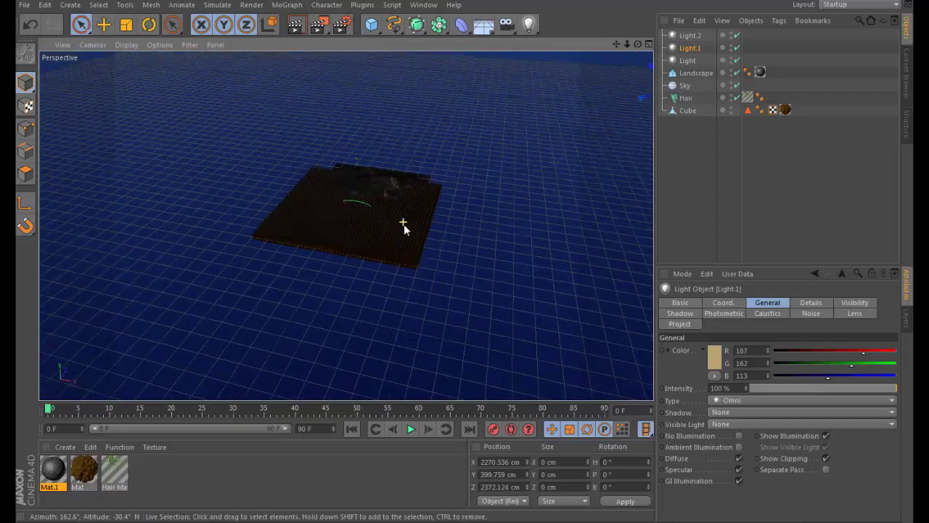
pyautogui.scroll(3, 403, 227)
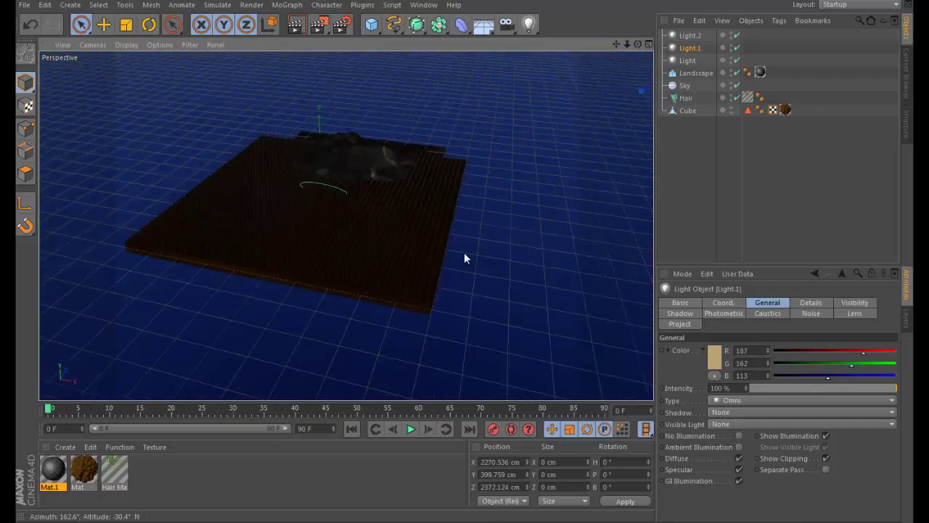
pyautogui.moveTo(465, 257)
pyautogui.keyDown('alt'); pyautogui.mouseDown()
pyautogui.moveTo(449, 252)
pyautogui.moveTo(486, 263)
pyautogui.moveTo(464, 256)
pyautogui.moveTo(467, 271)
pyautogui.moveTo(463, 257)
pyautogui.mouseUp(); pyautogui.keyUp('alt')
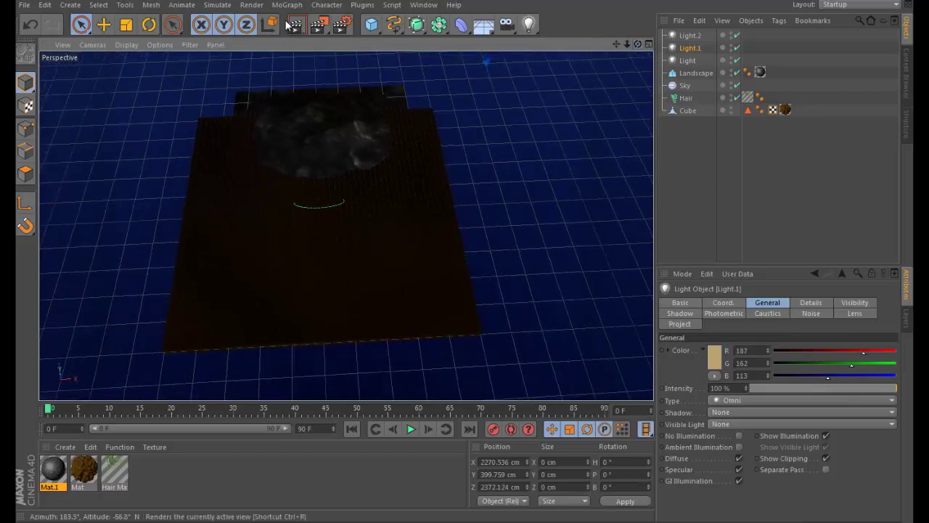
pyautogui.click(341, 25)
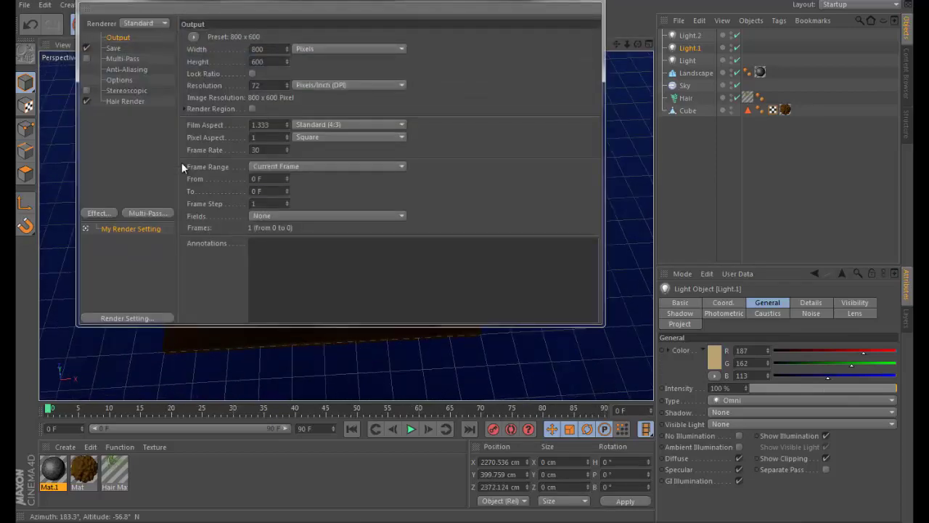
pyautogui.click(103, 215)
pyautogui.click(154, 250)
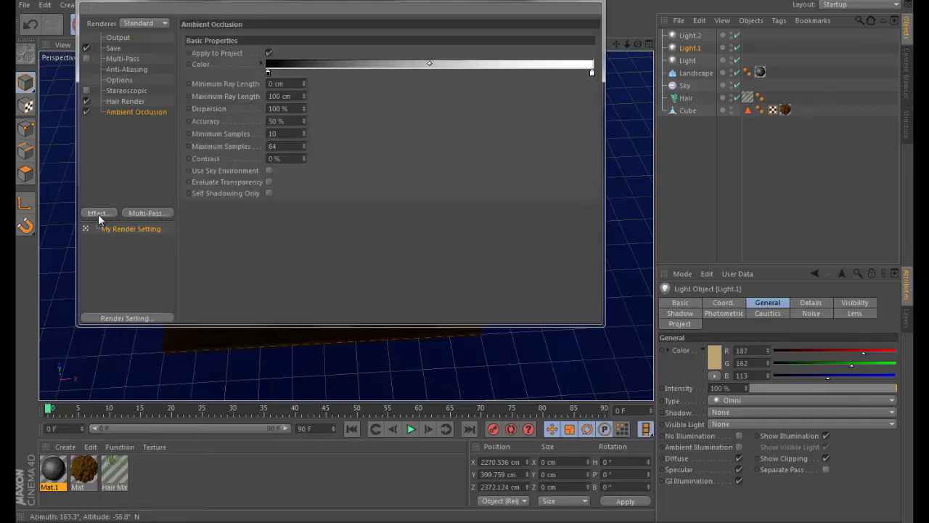
pyautogui.click(98, 214)
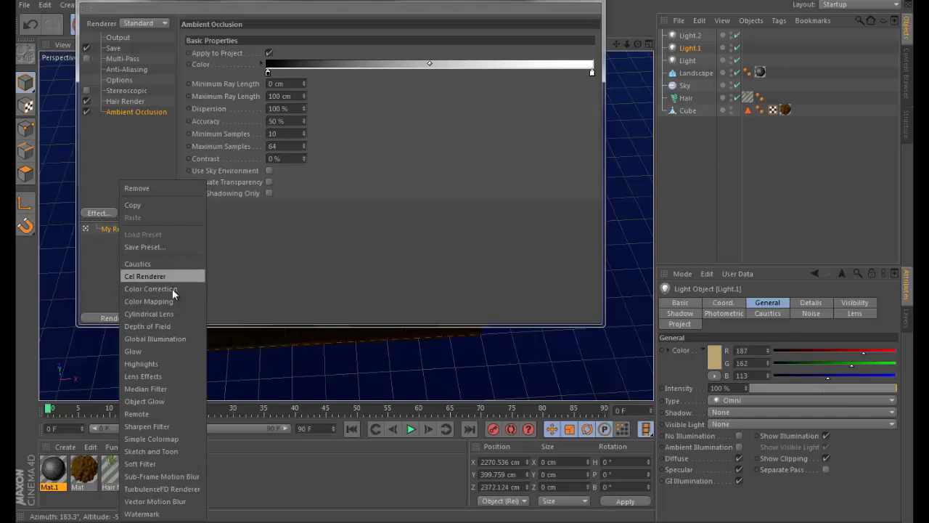
pyautogui.click(182, 338)
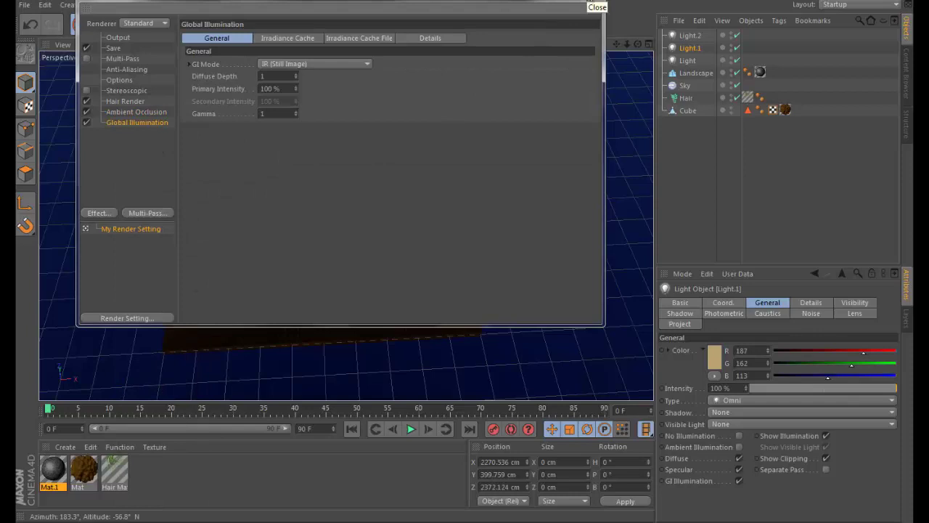
pyautogui.click(597, 7)
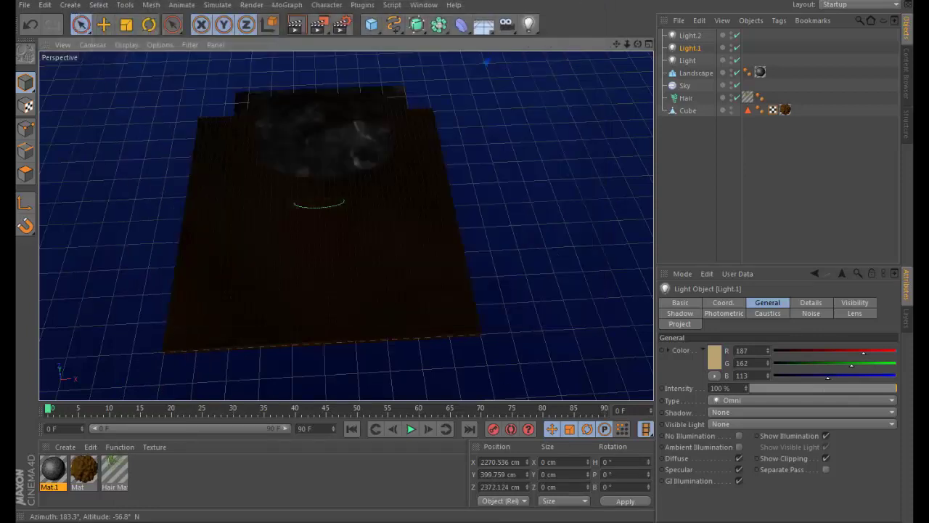
# Switch to the photo viewer to examine the finished landscape render, closing the image when done.
pyautogui.moveTo(495, 519)
pyautogui.click(494, 469)
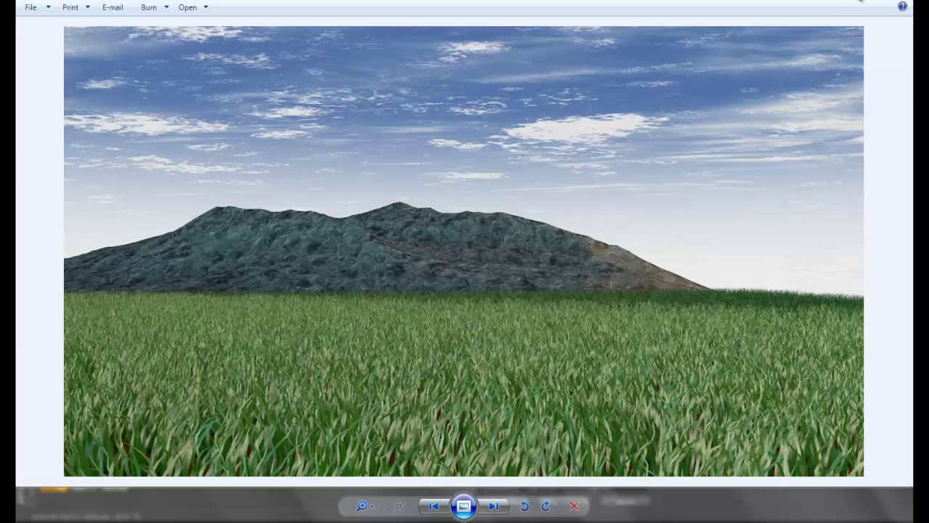
pyautogui.click(860, 1)
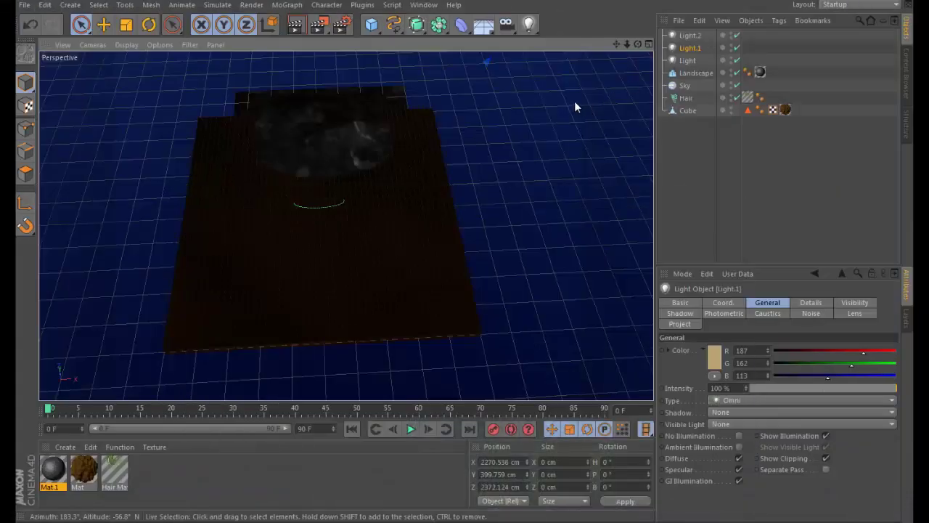